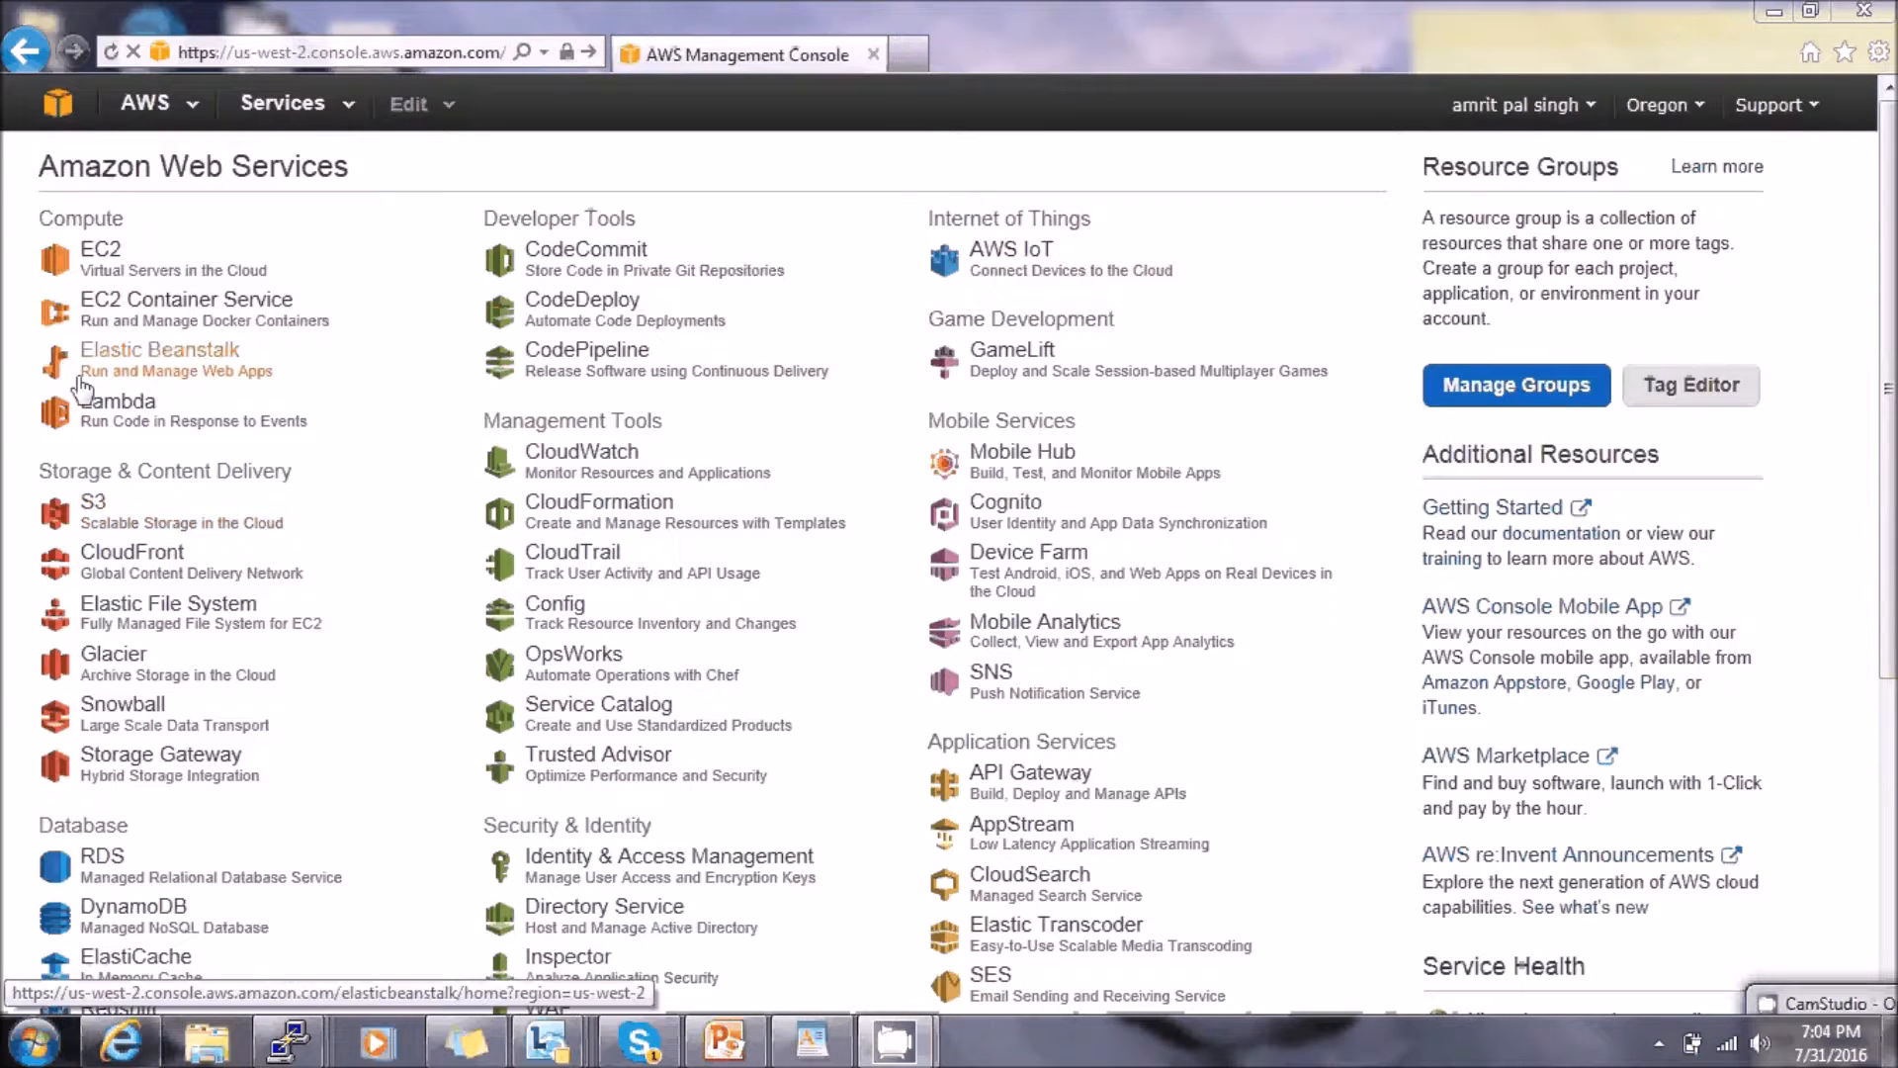
- Check the running instances in the EC2 service
left_click(443, 259)
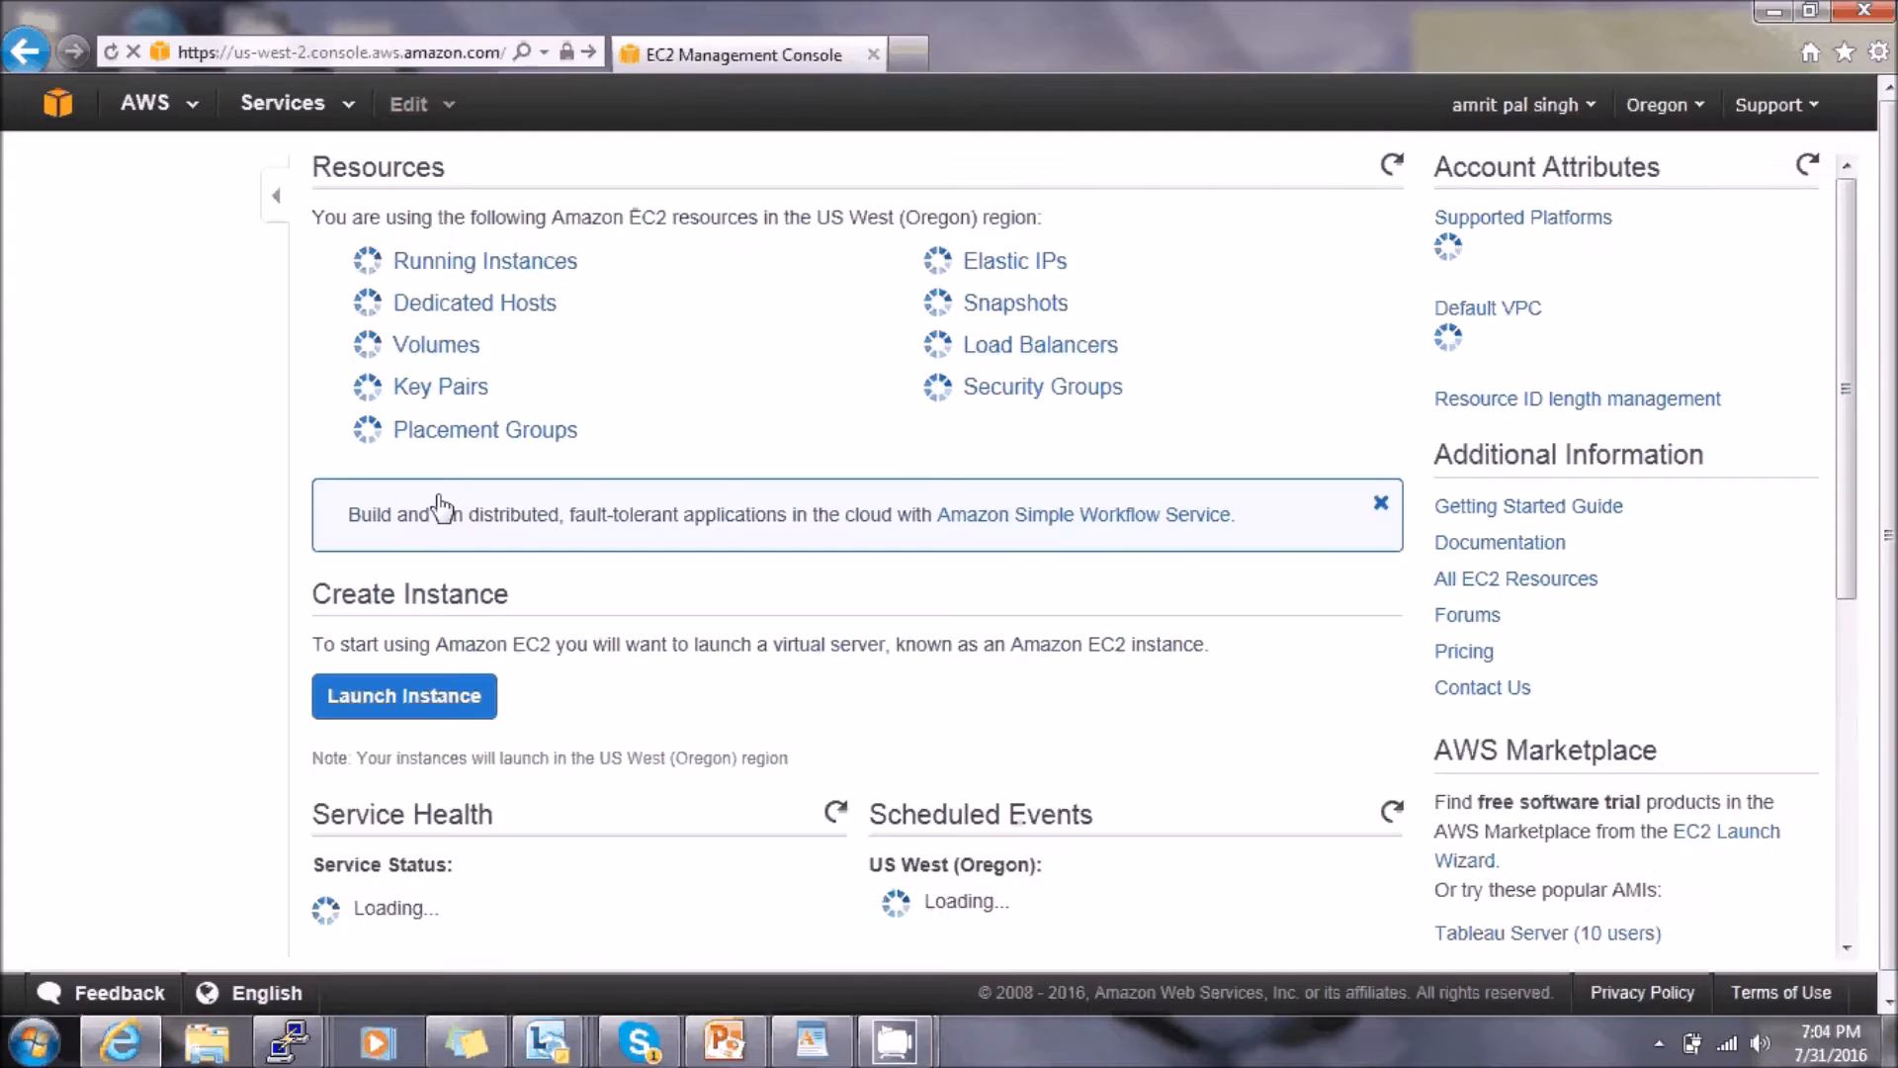
left_click(476, 263)
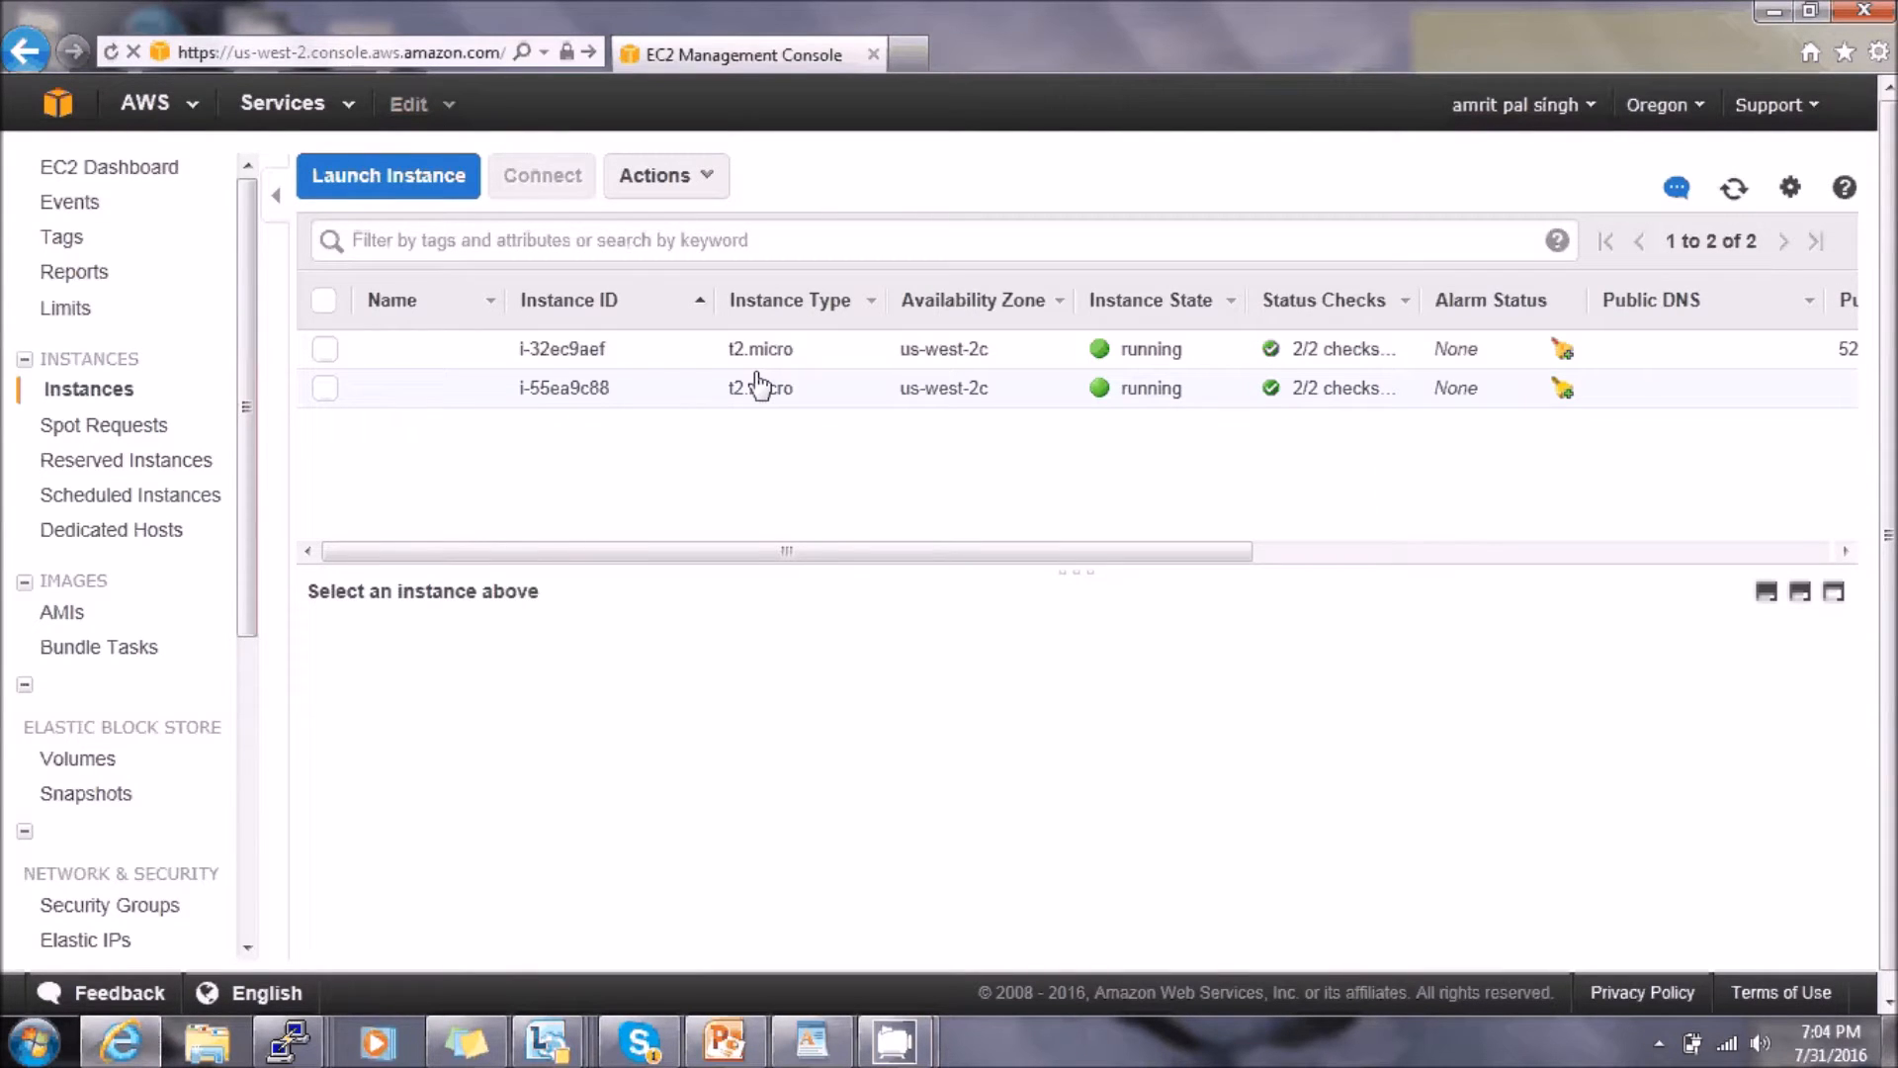
mouse_move(251, 423)
left_mouse_down()
mouse_move(249, 519)
mouse_move(276, 397)
left_mouse_up()
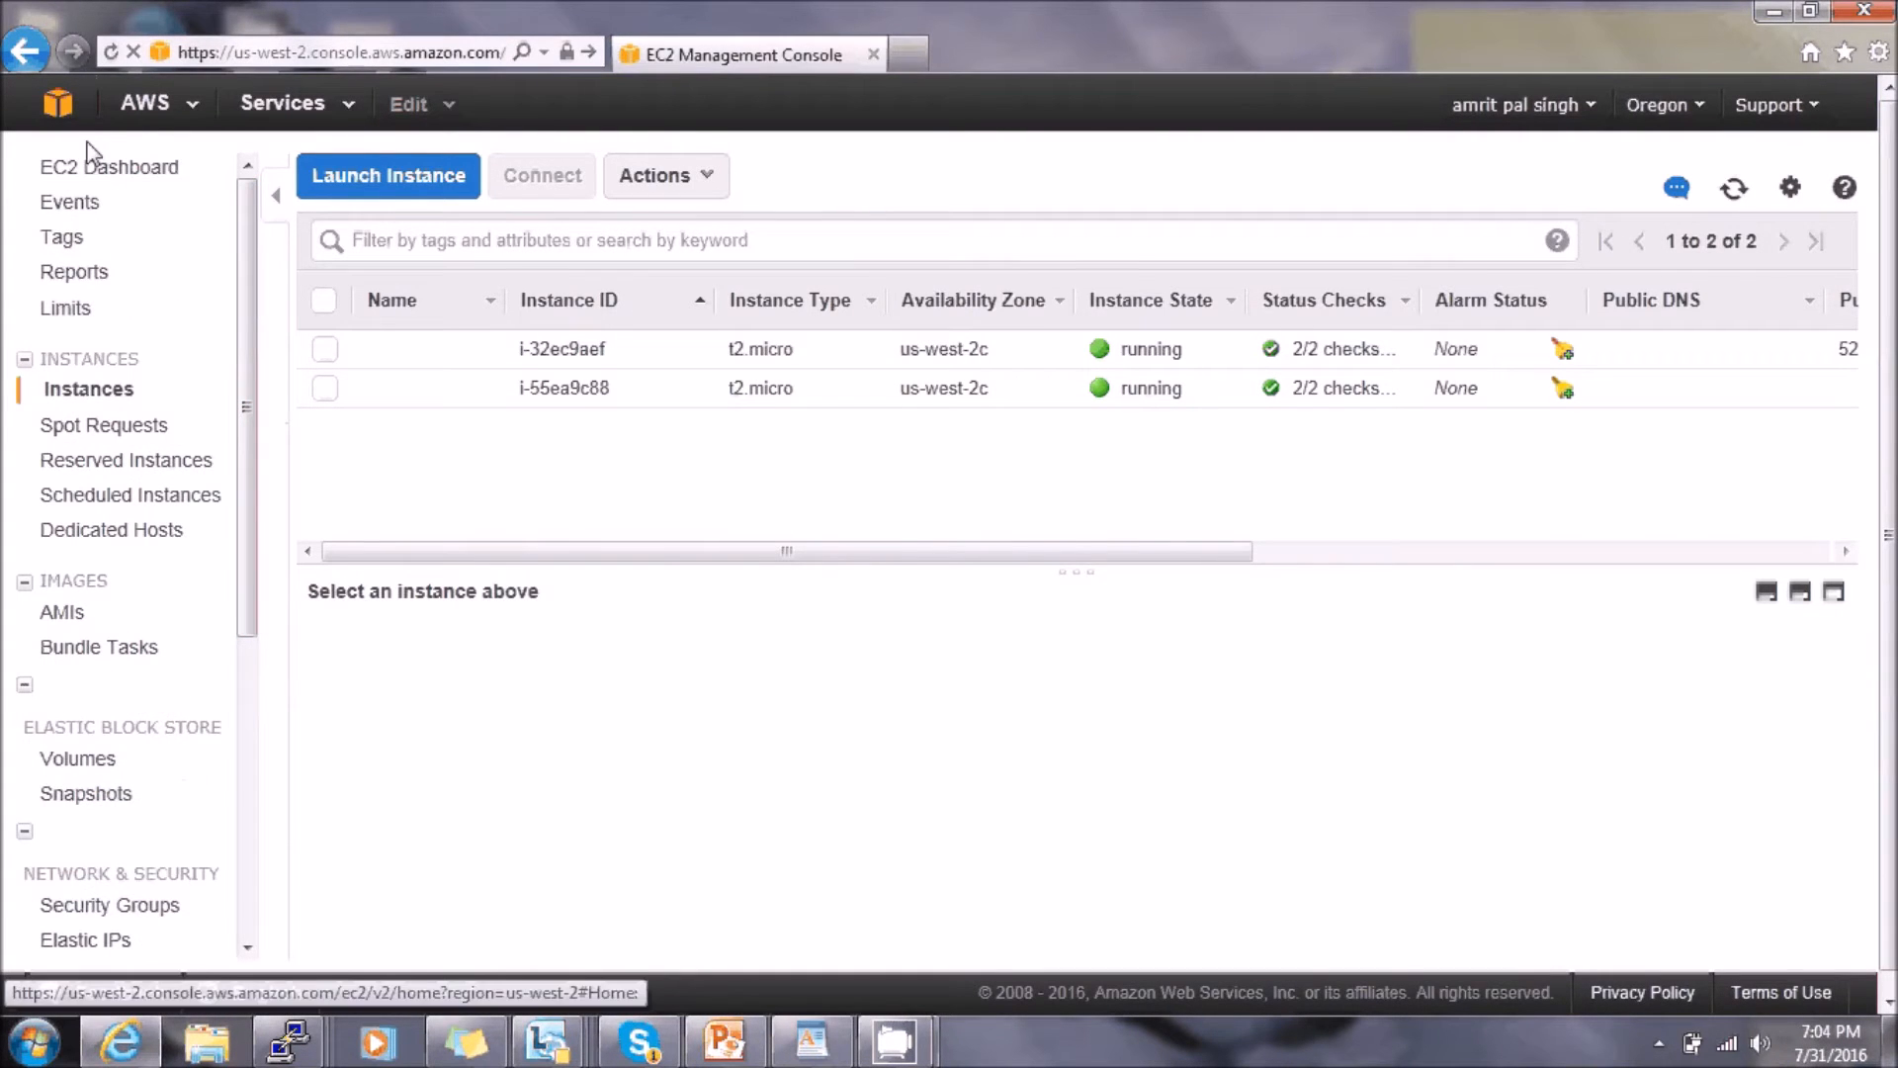
- Return to the services list and open Security Groups in the VPC console
left_click(72, 117)
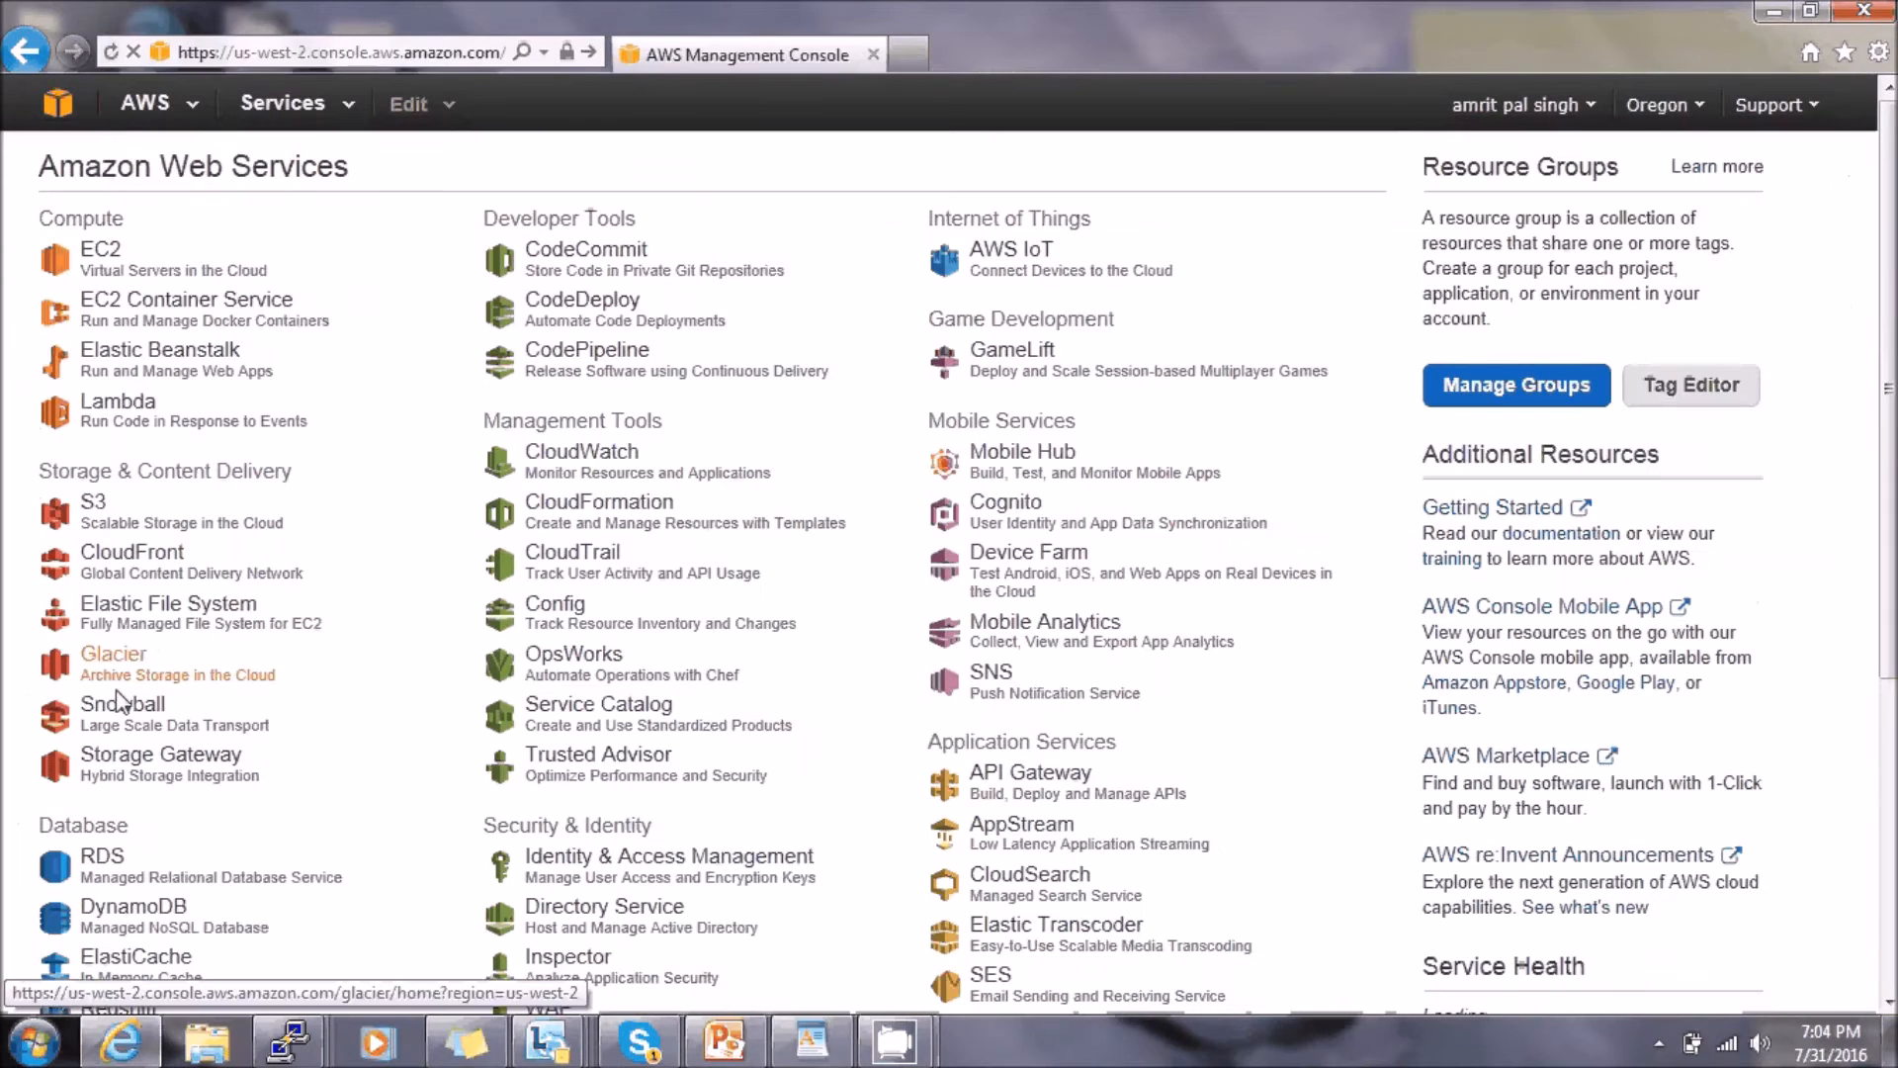
scroll(1232, 701, "down", 3)
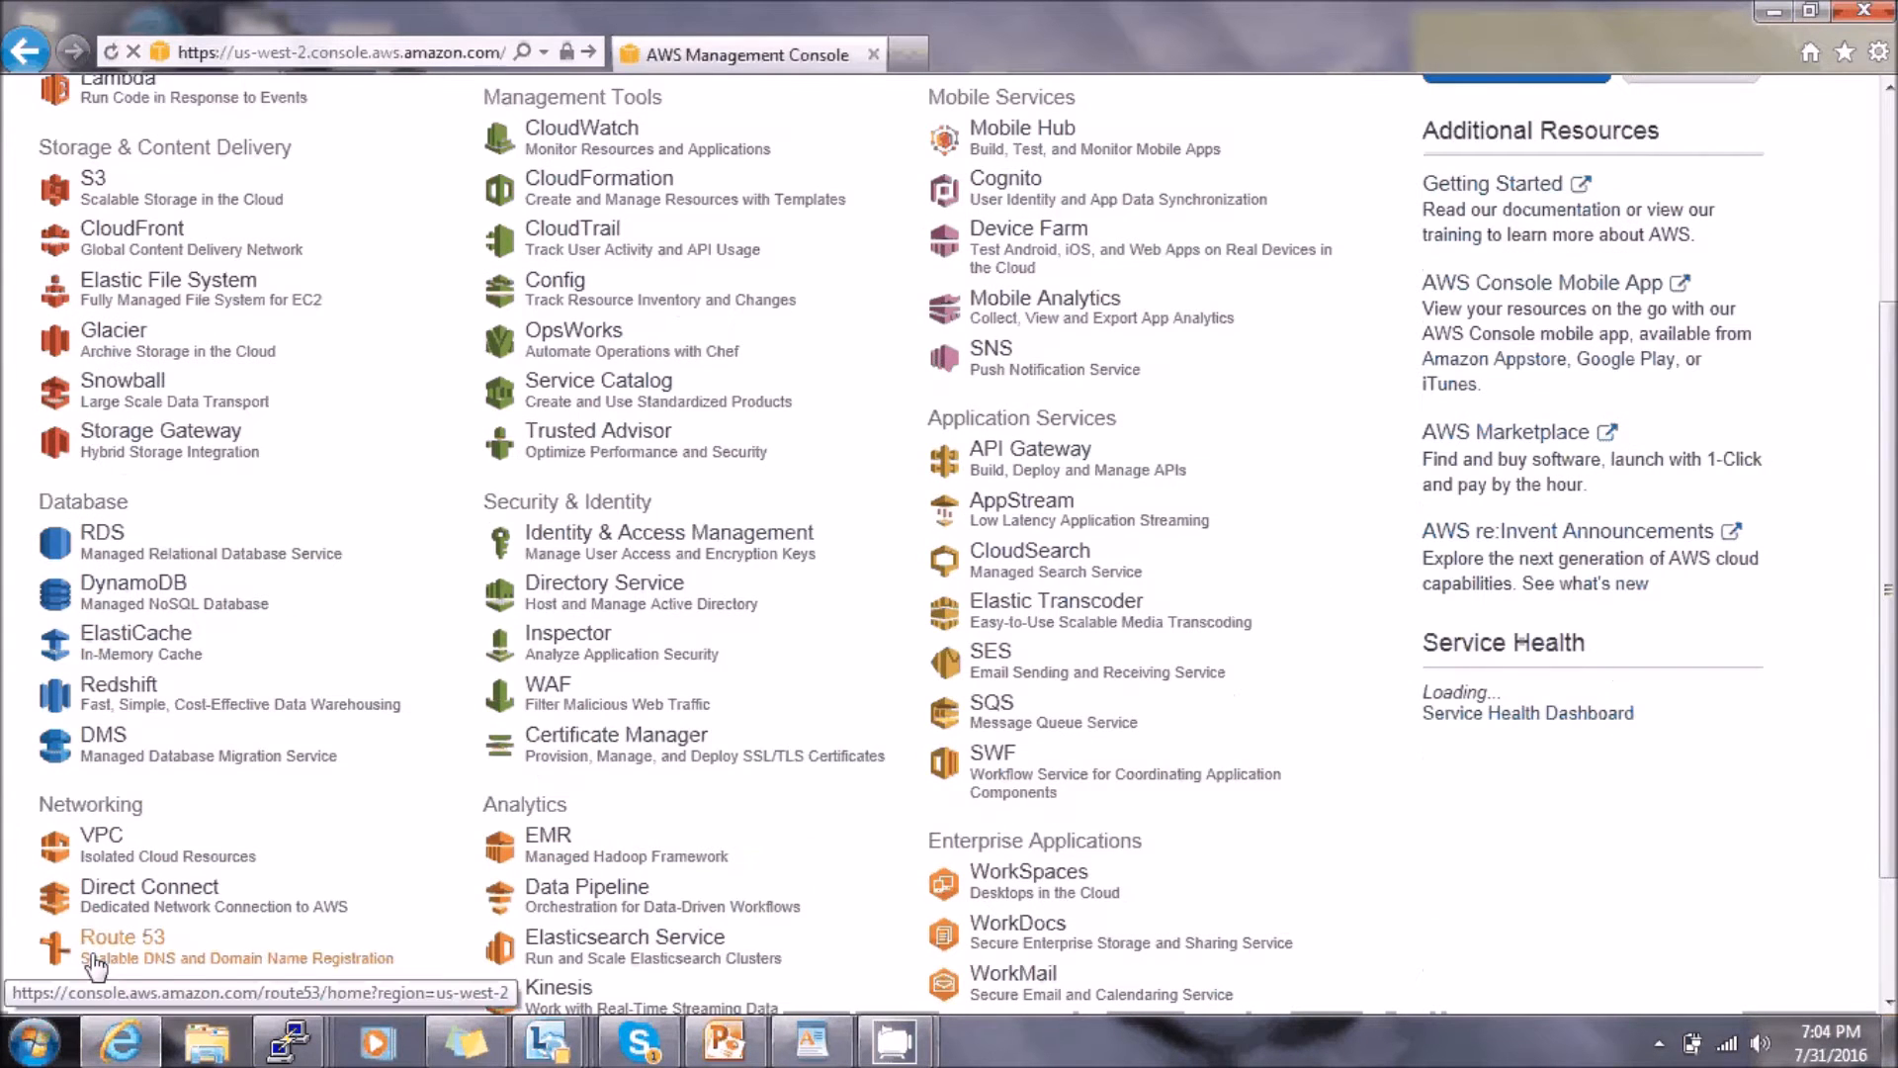
left_click(104, 845)
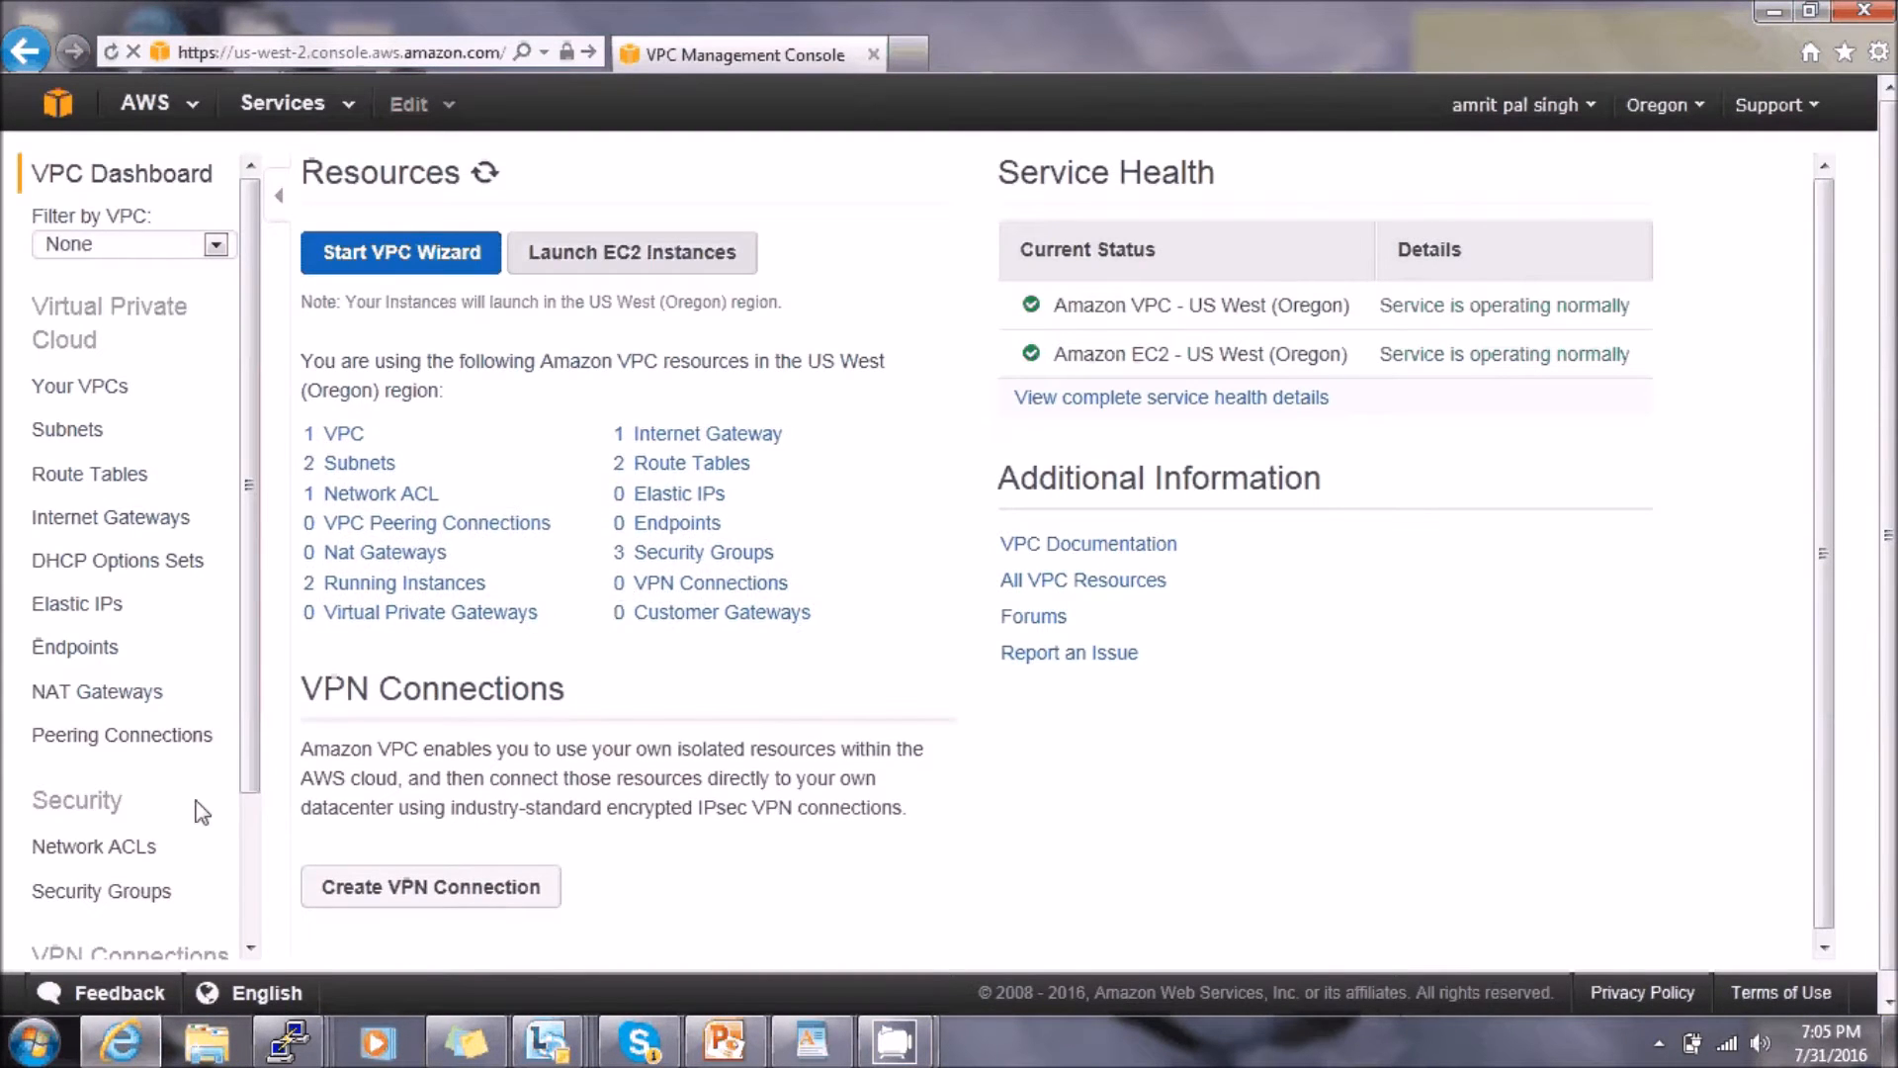
left_click(102, 892)
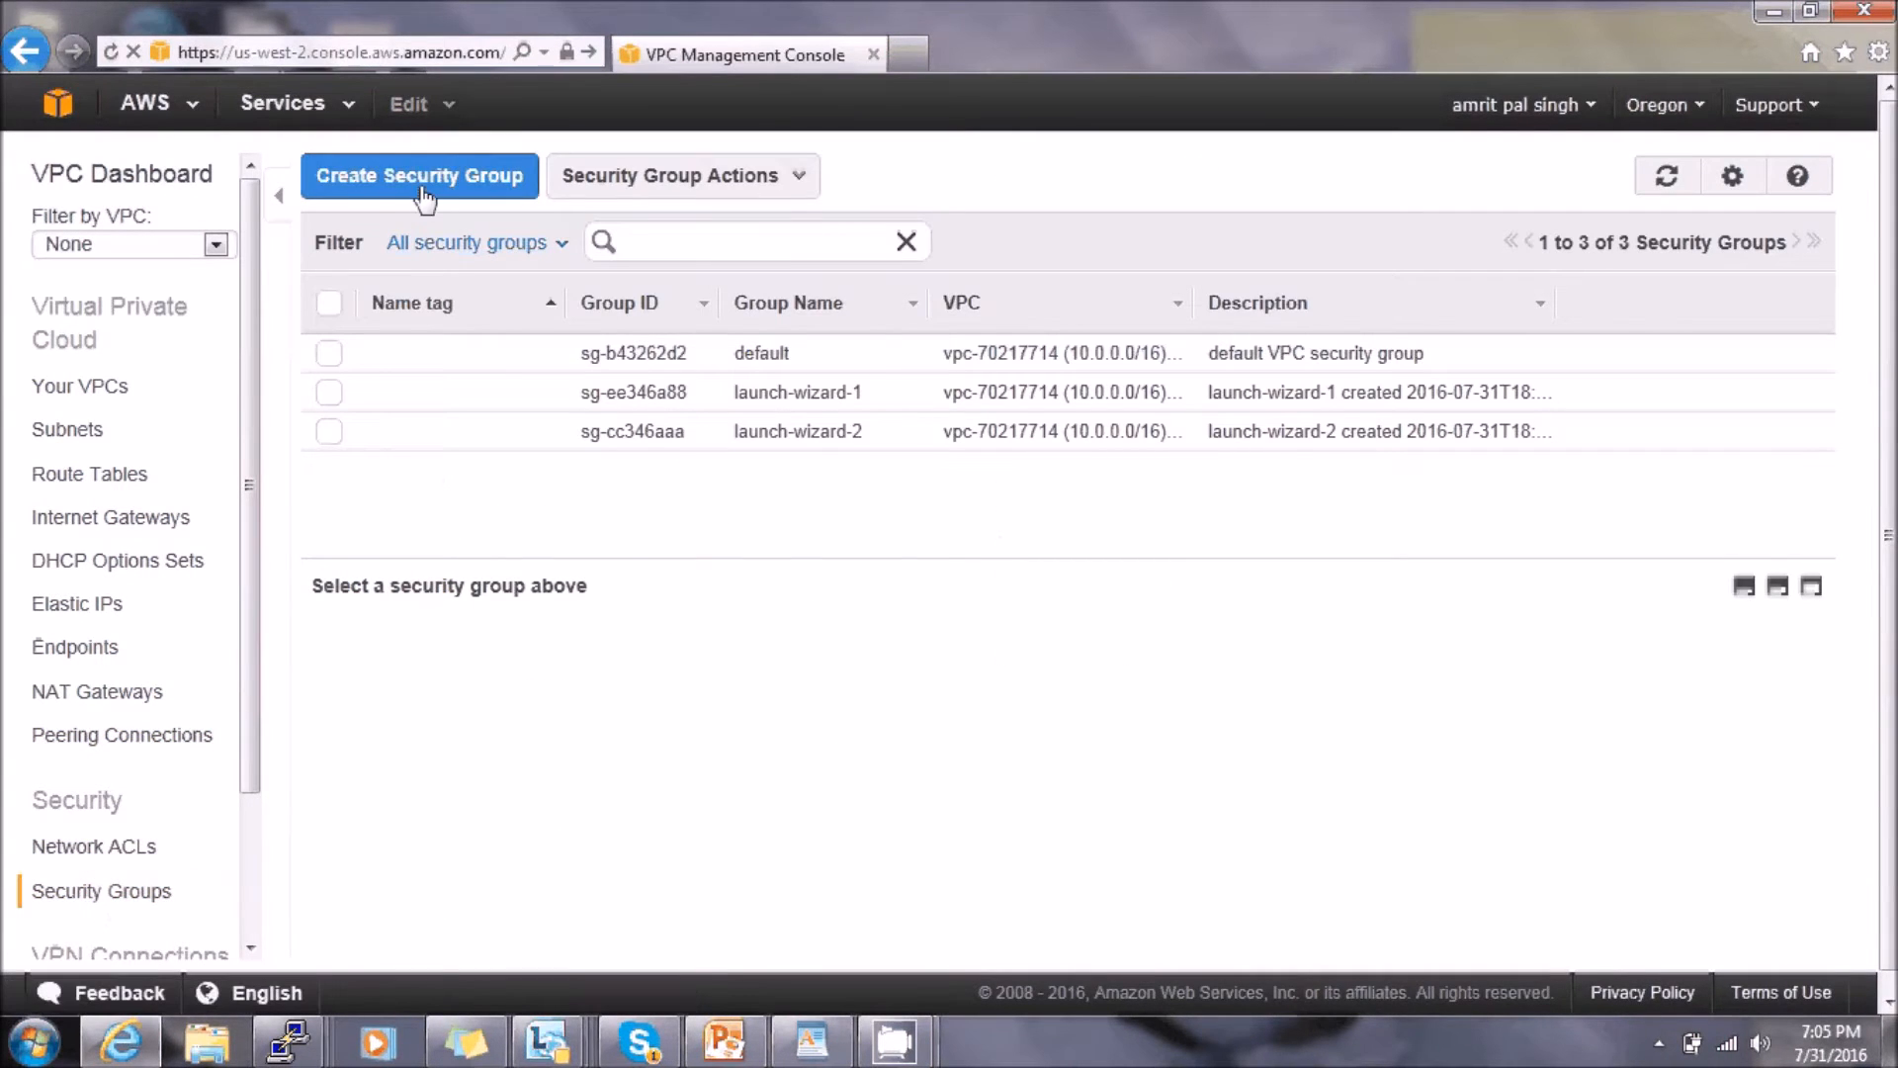
- Start a new security group named natsg, correcting the mistyped first letter
left_click(425, 186)
type("batsg")
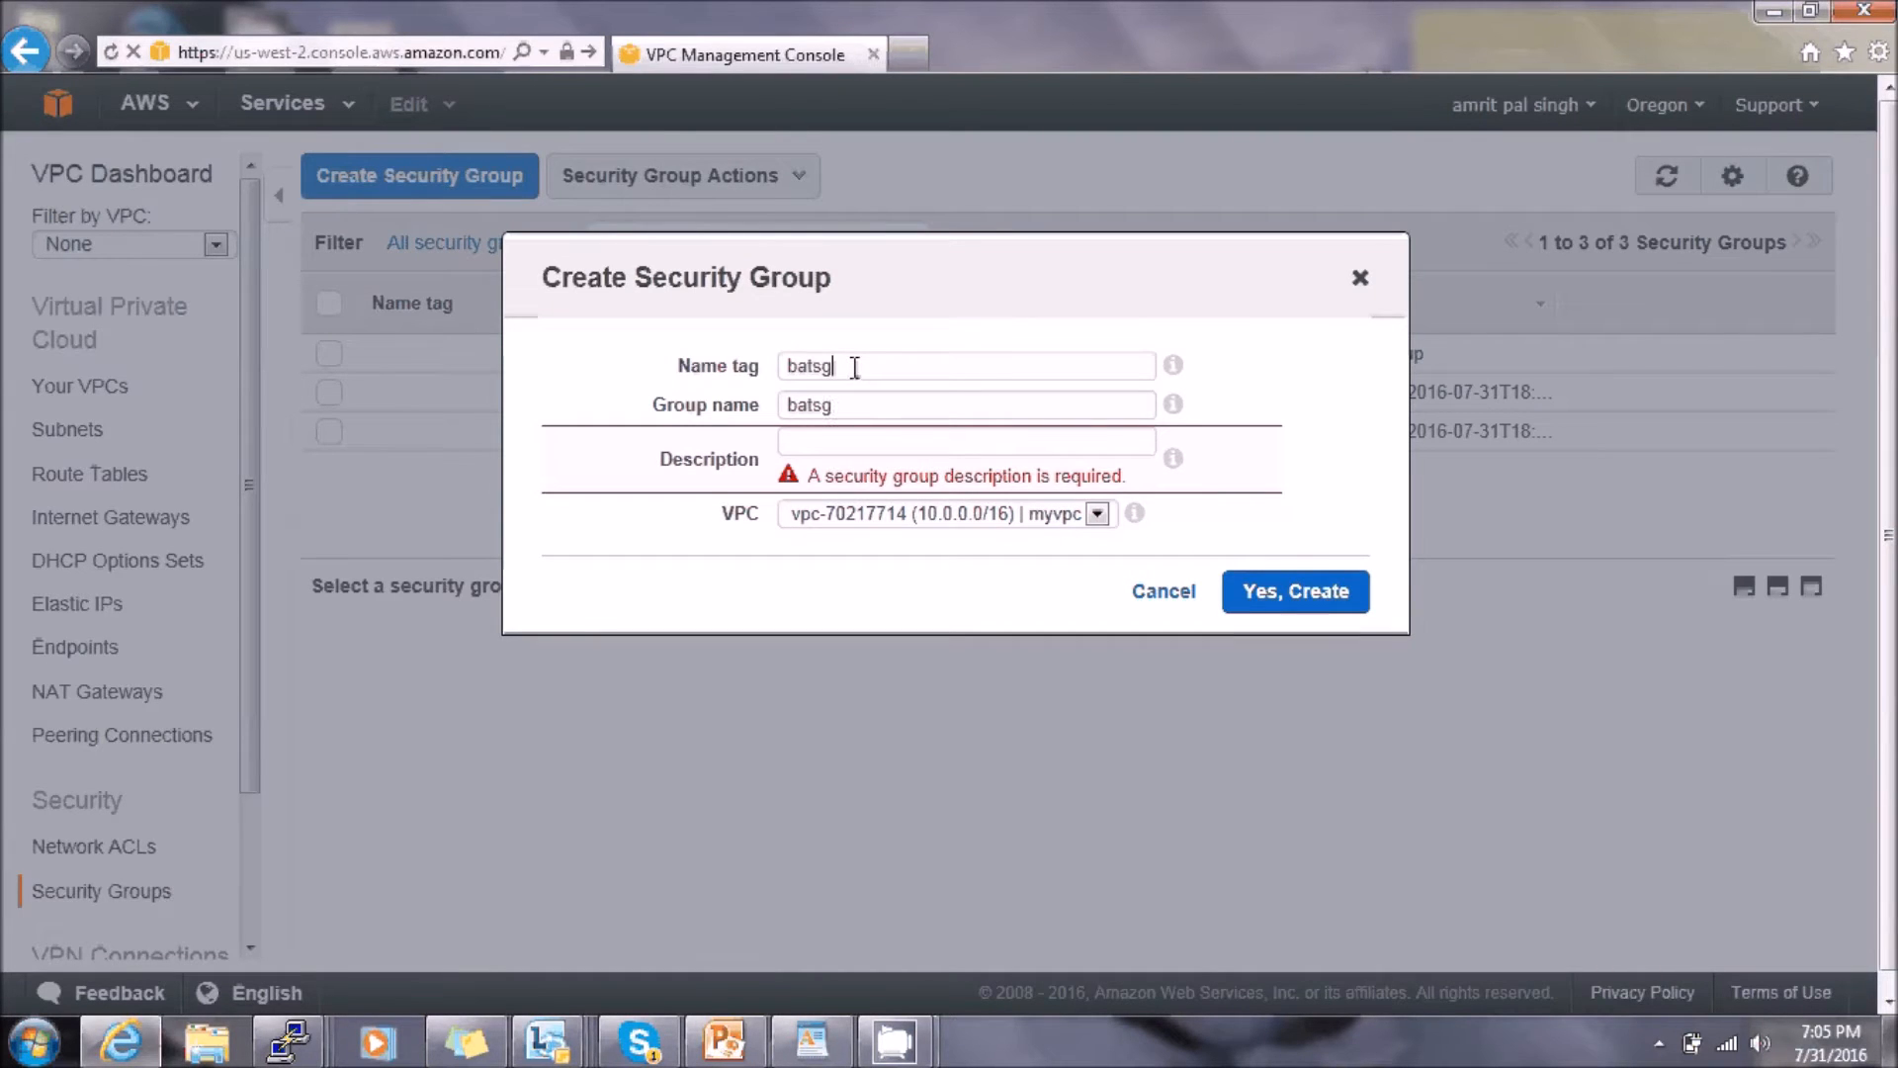
left_click(802, 366)
key("BackSpace")
type("n")
- Give the group the description natsg, assign it to myvpc, and create it
left_click(806, 438)
type("batsg")
left_click(797, 440)
key("BackSpace")
type("n")
left_click(1280, 605)
left_click(1285, 570)
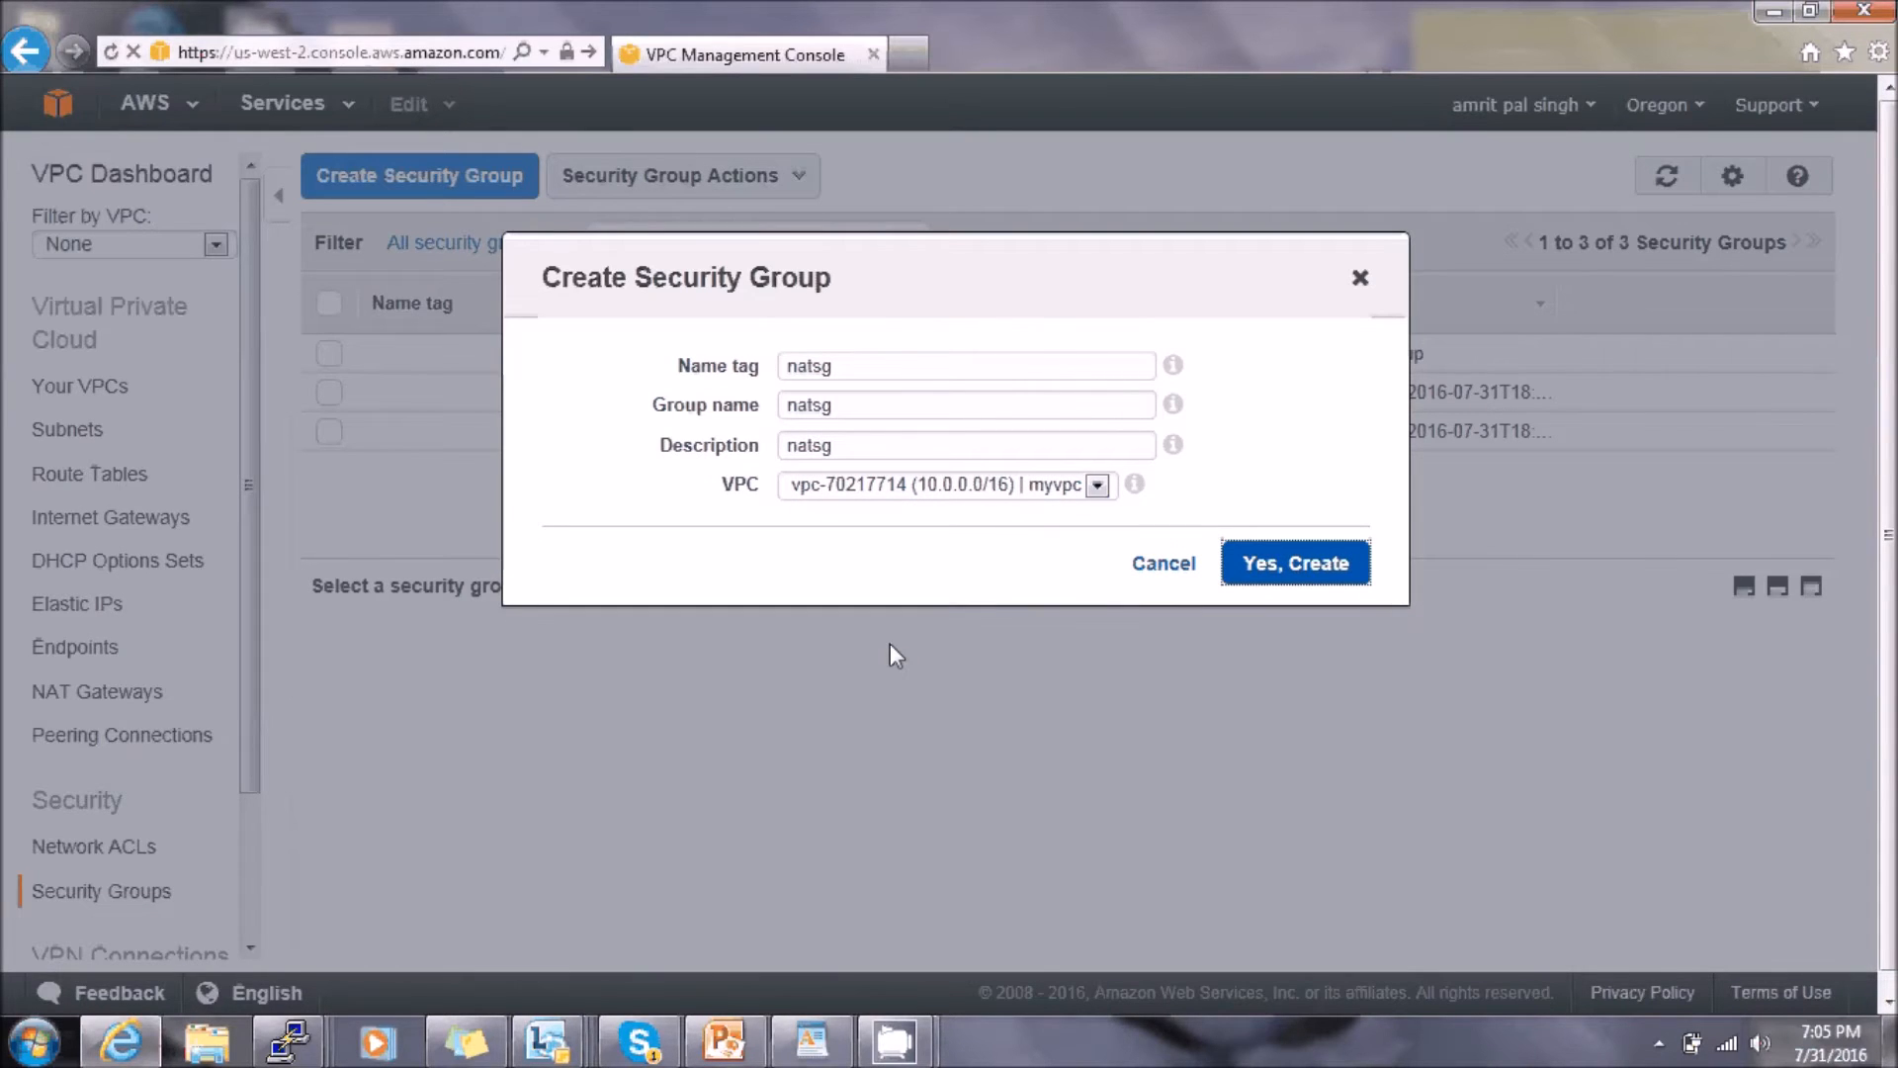
left_click(1325, 560)
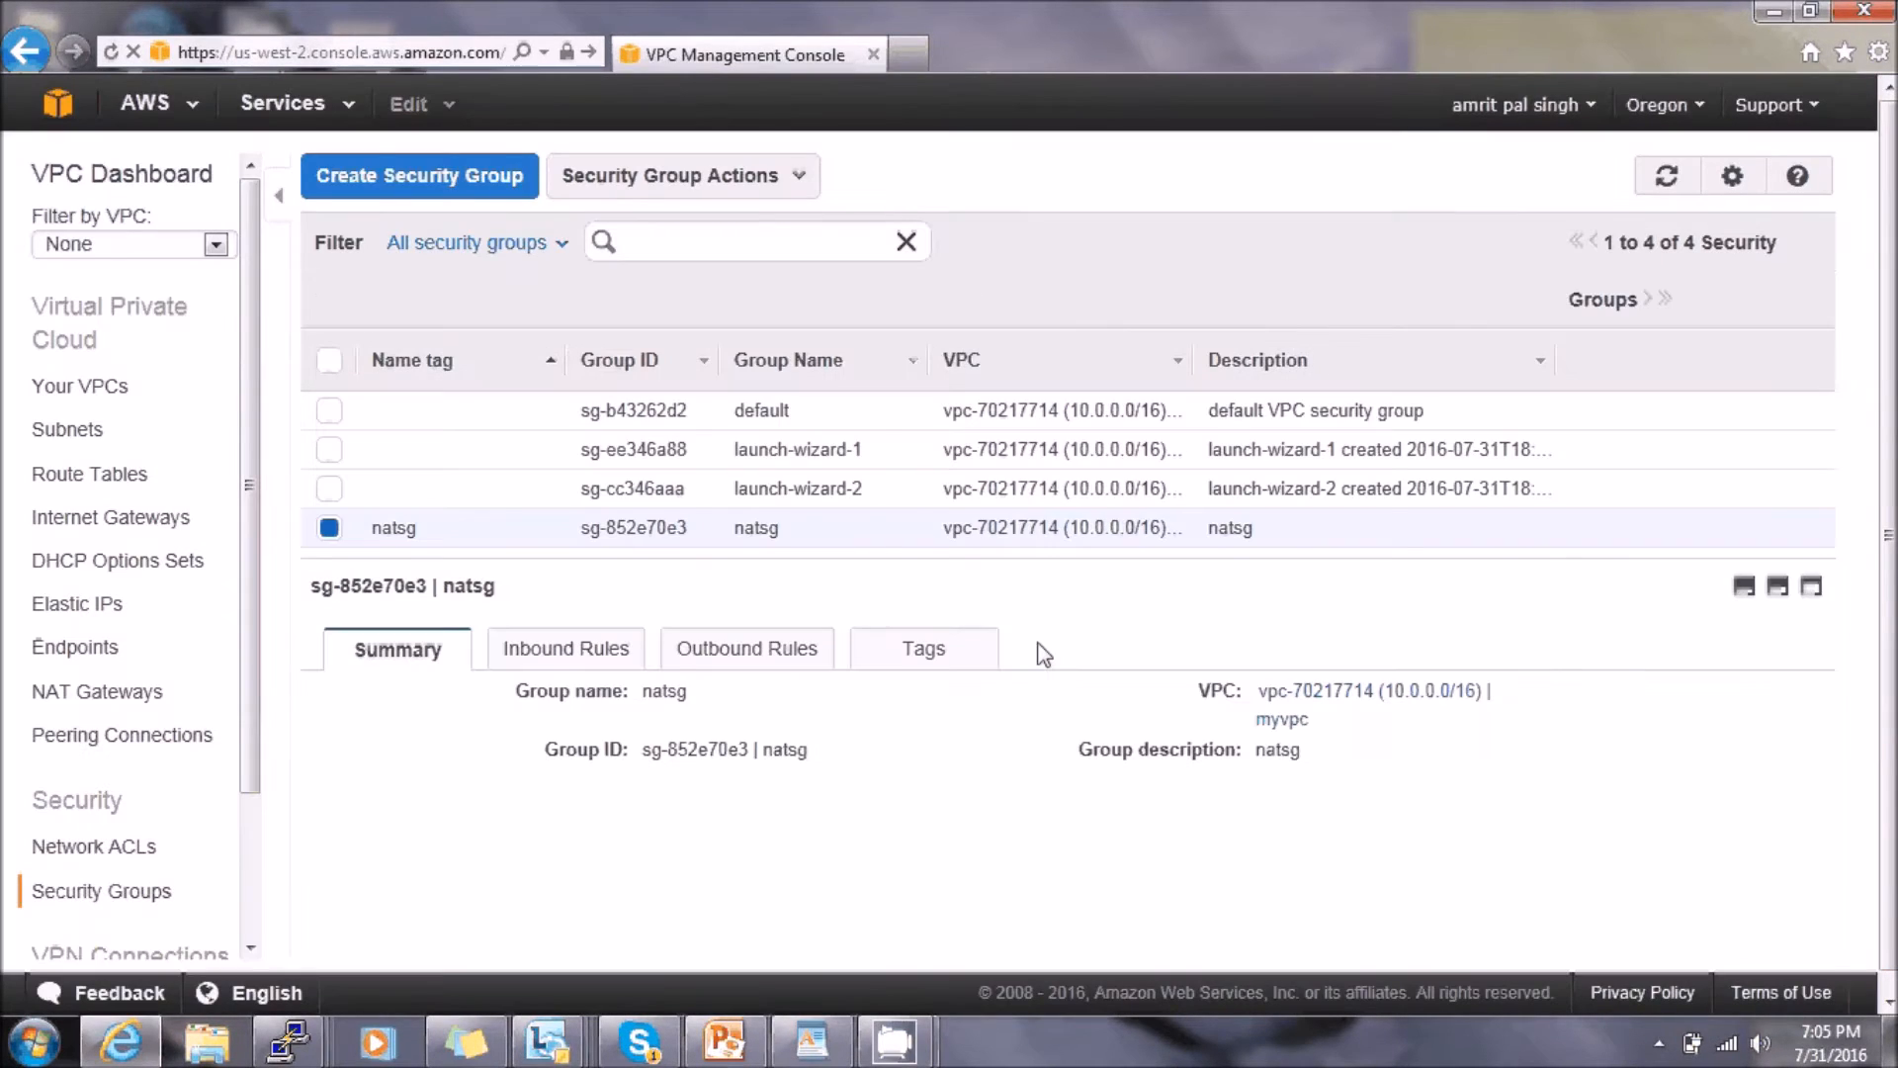
- Add an inbound HTTP (80) rule to natsg with source sg-cc346aaa
left_click(598, 667)
left_click(332, 712)
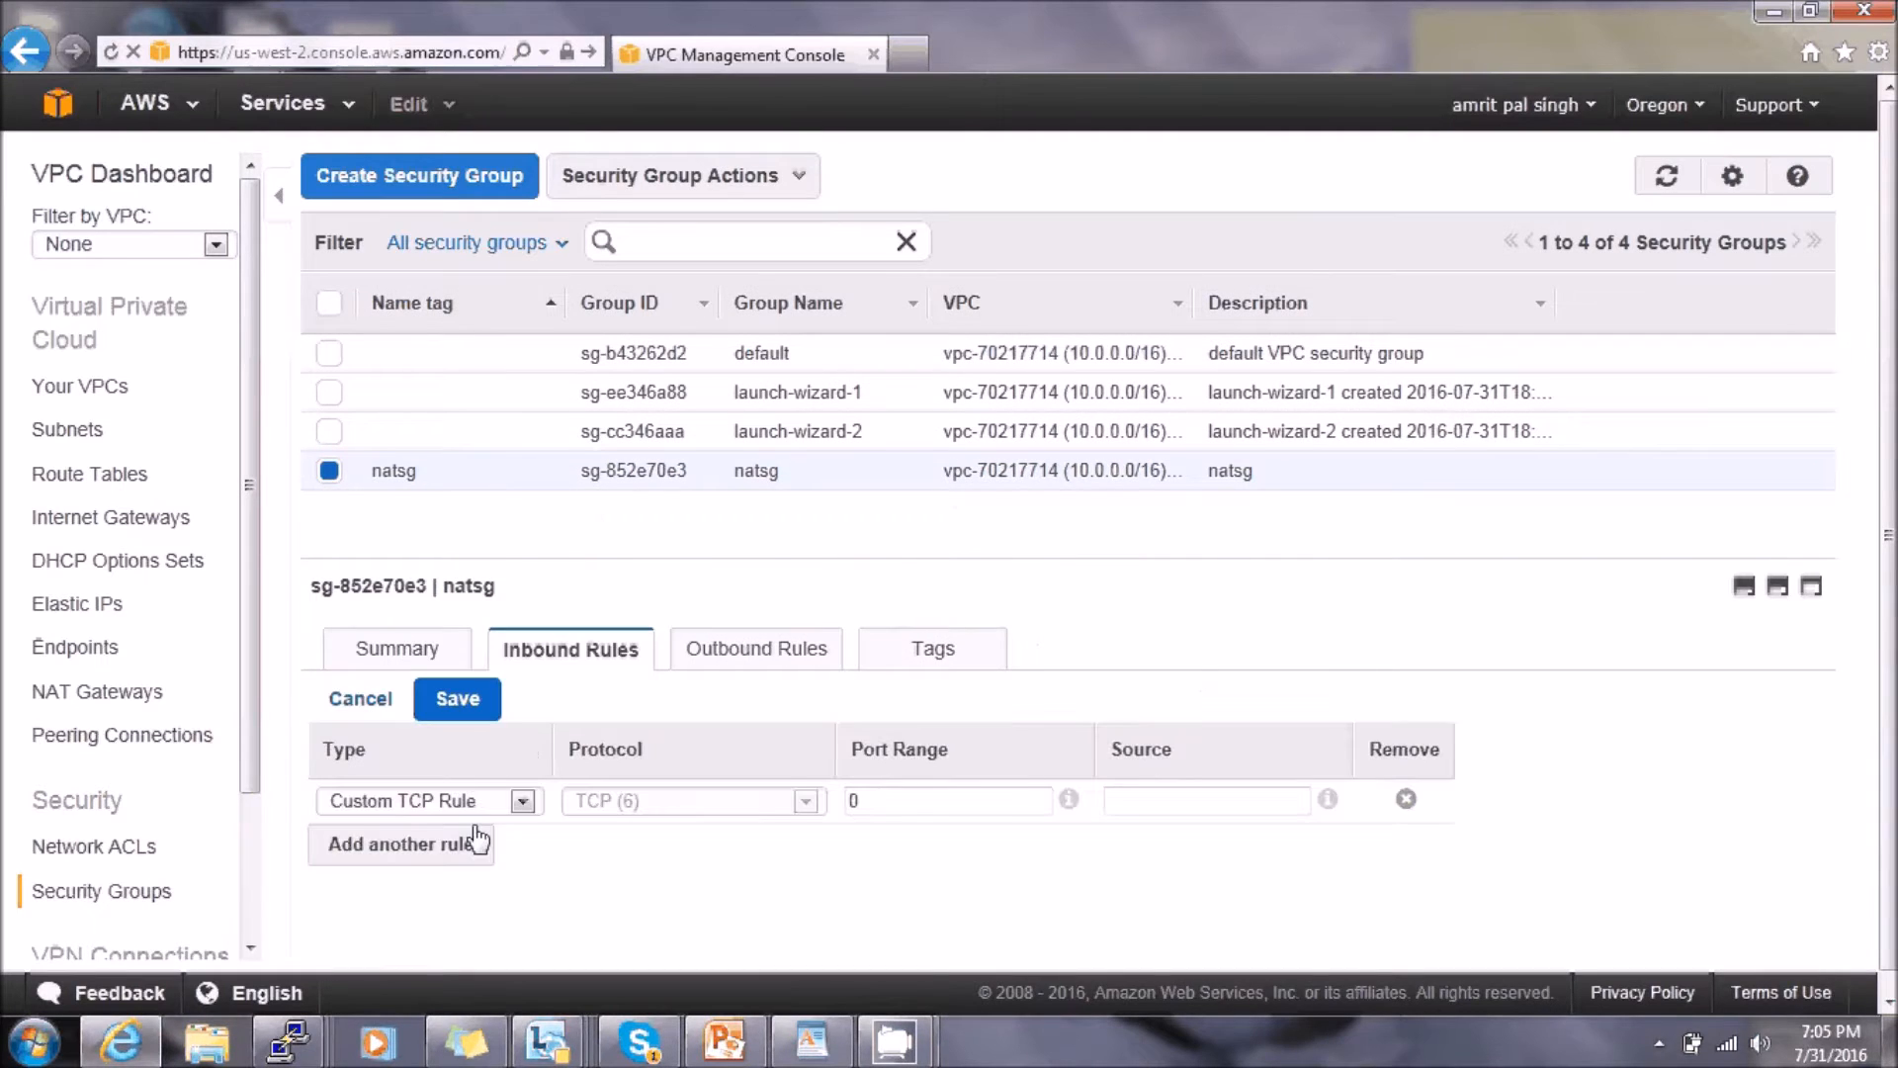
left_click(523, 801)
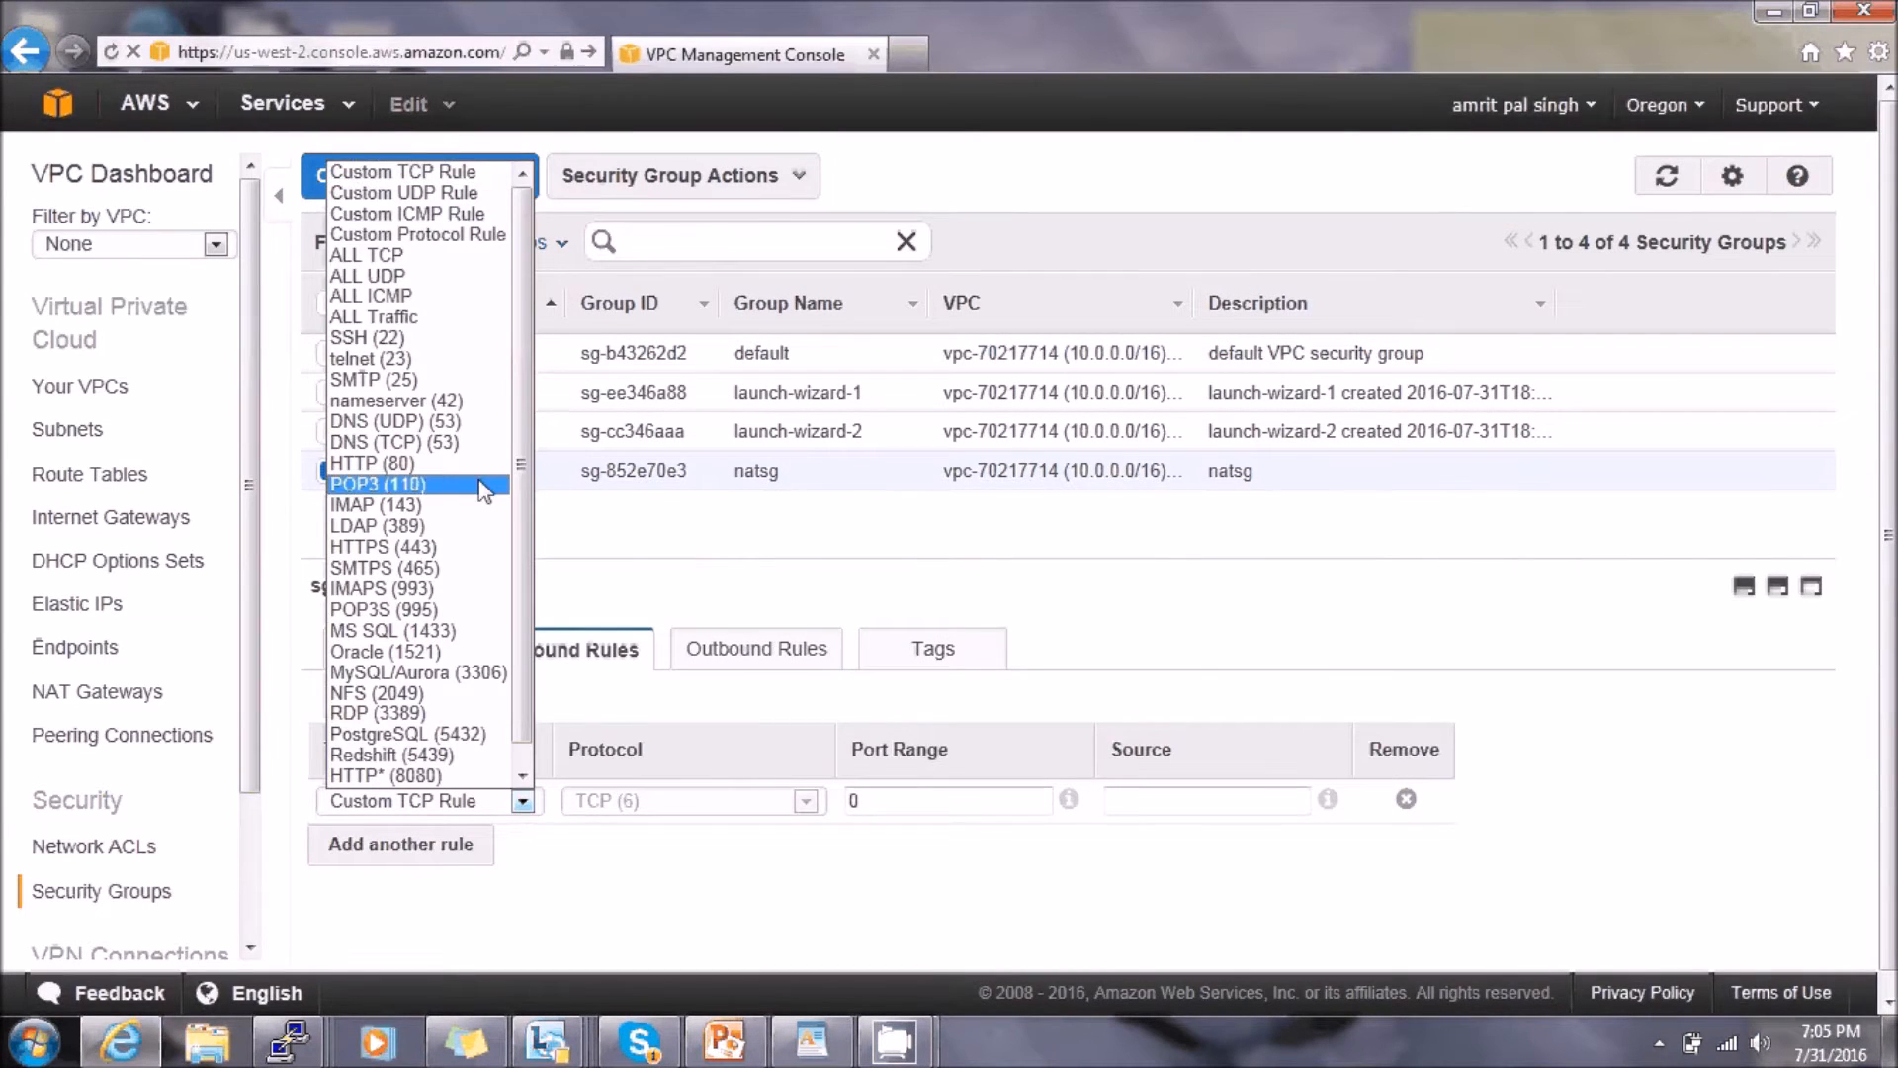
left_click(372, 463)
left_click(1084, 797)
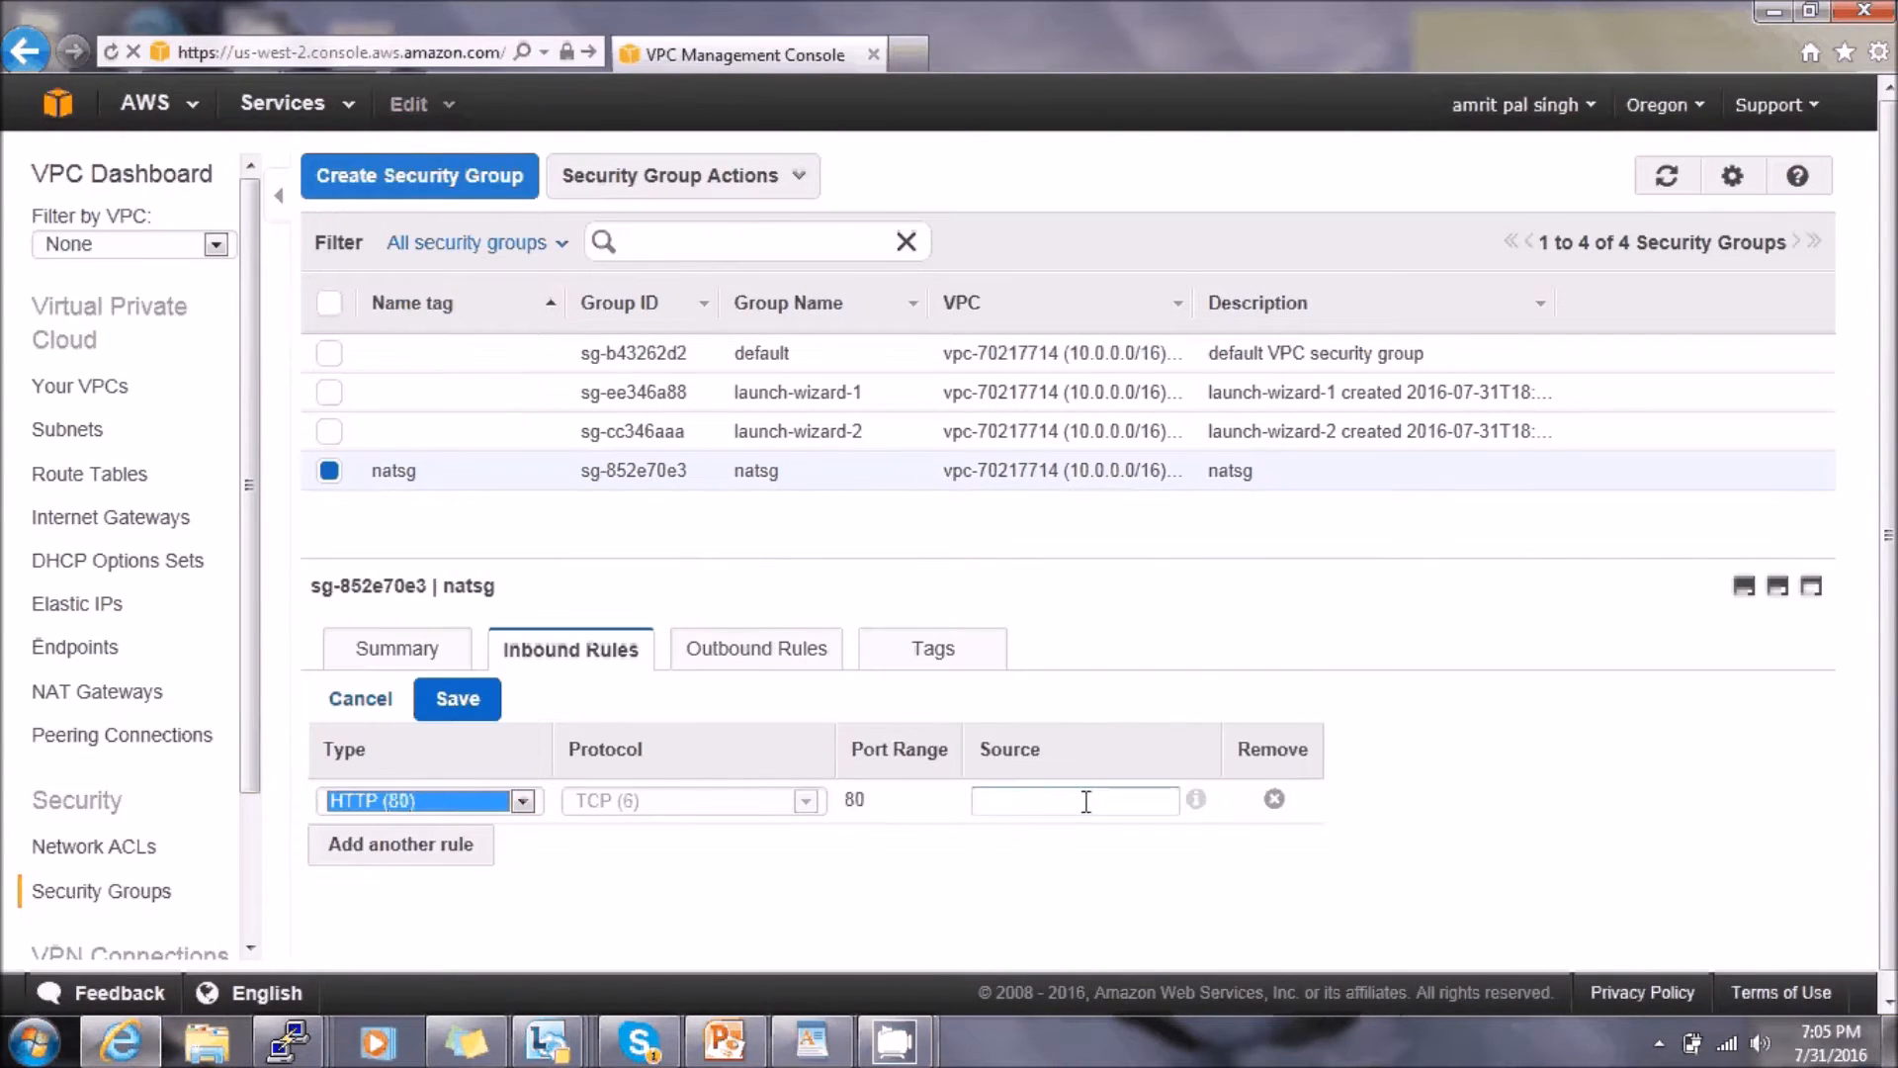
type("sg-cc346aaa")
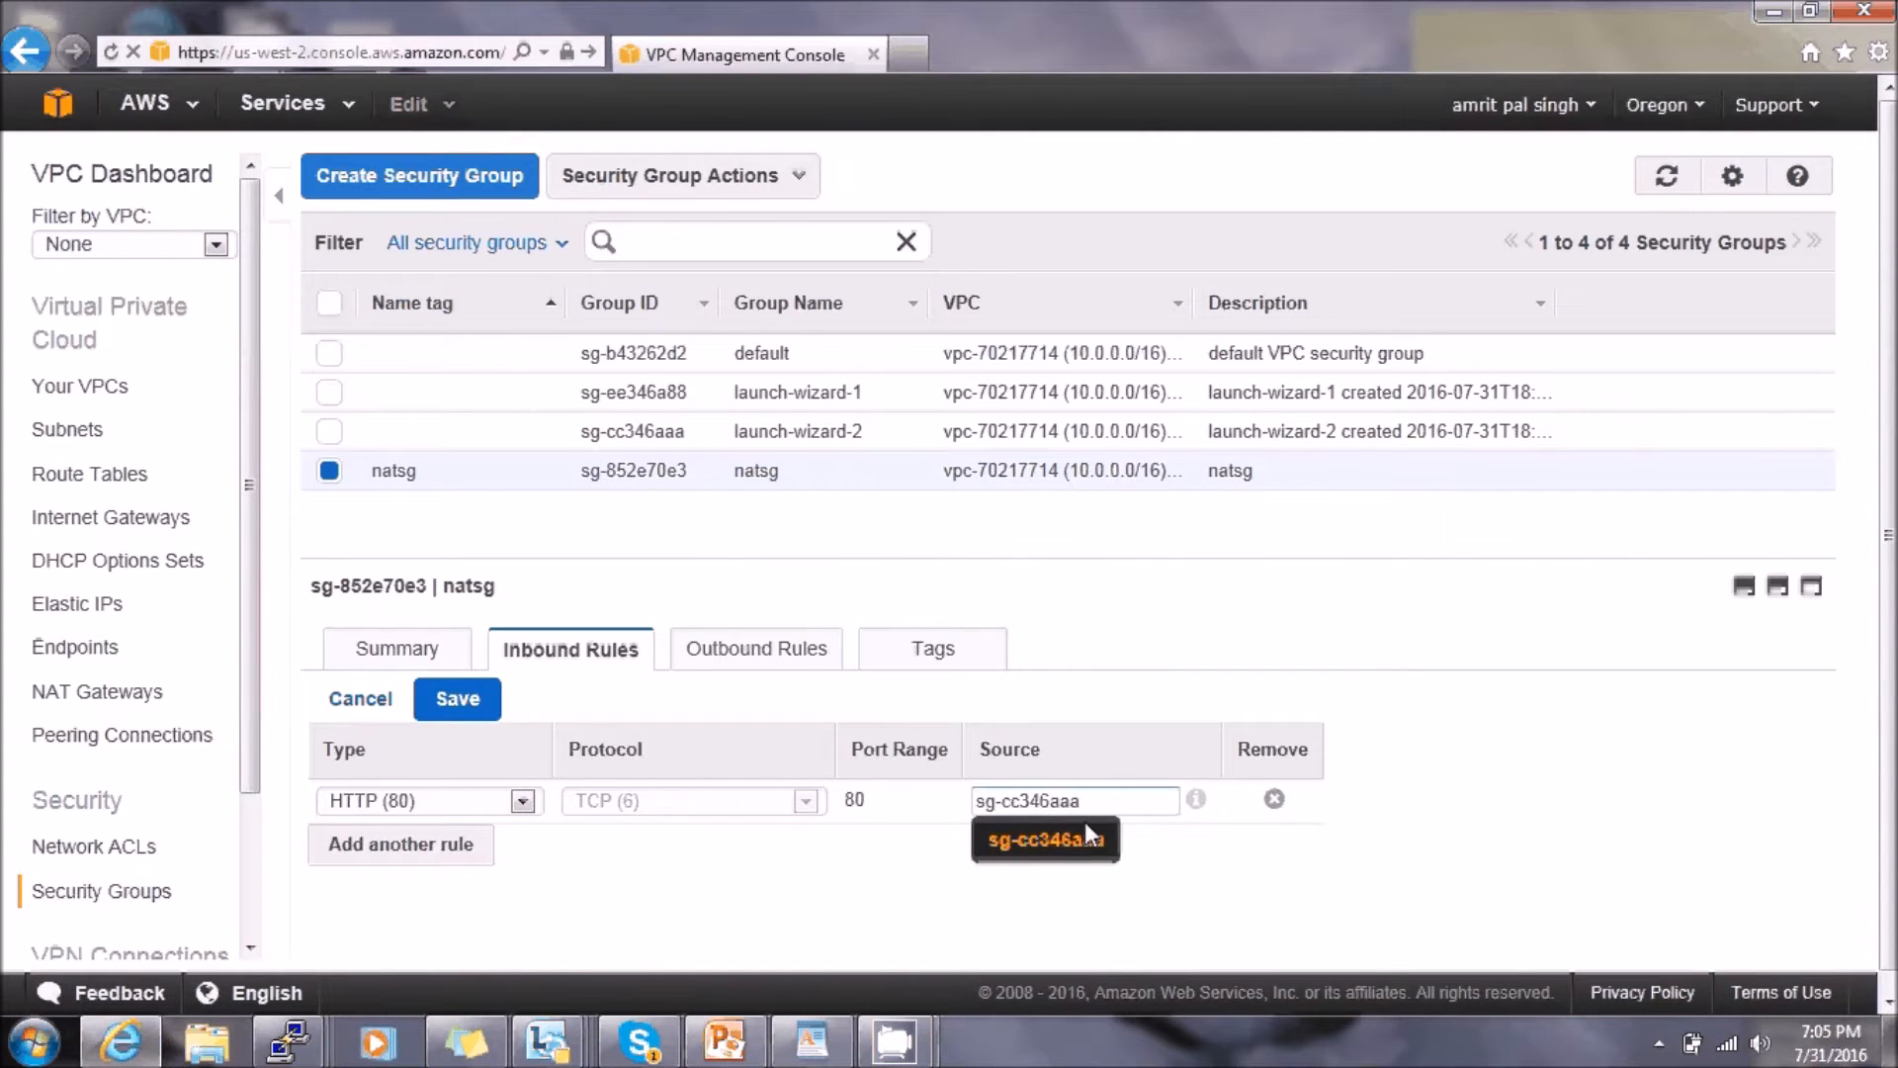
left_click(1083, 829)
- Add a second inbound rule for HTTPS (443) from sg-cc346aaa and save both rules
left_click(444, 845)
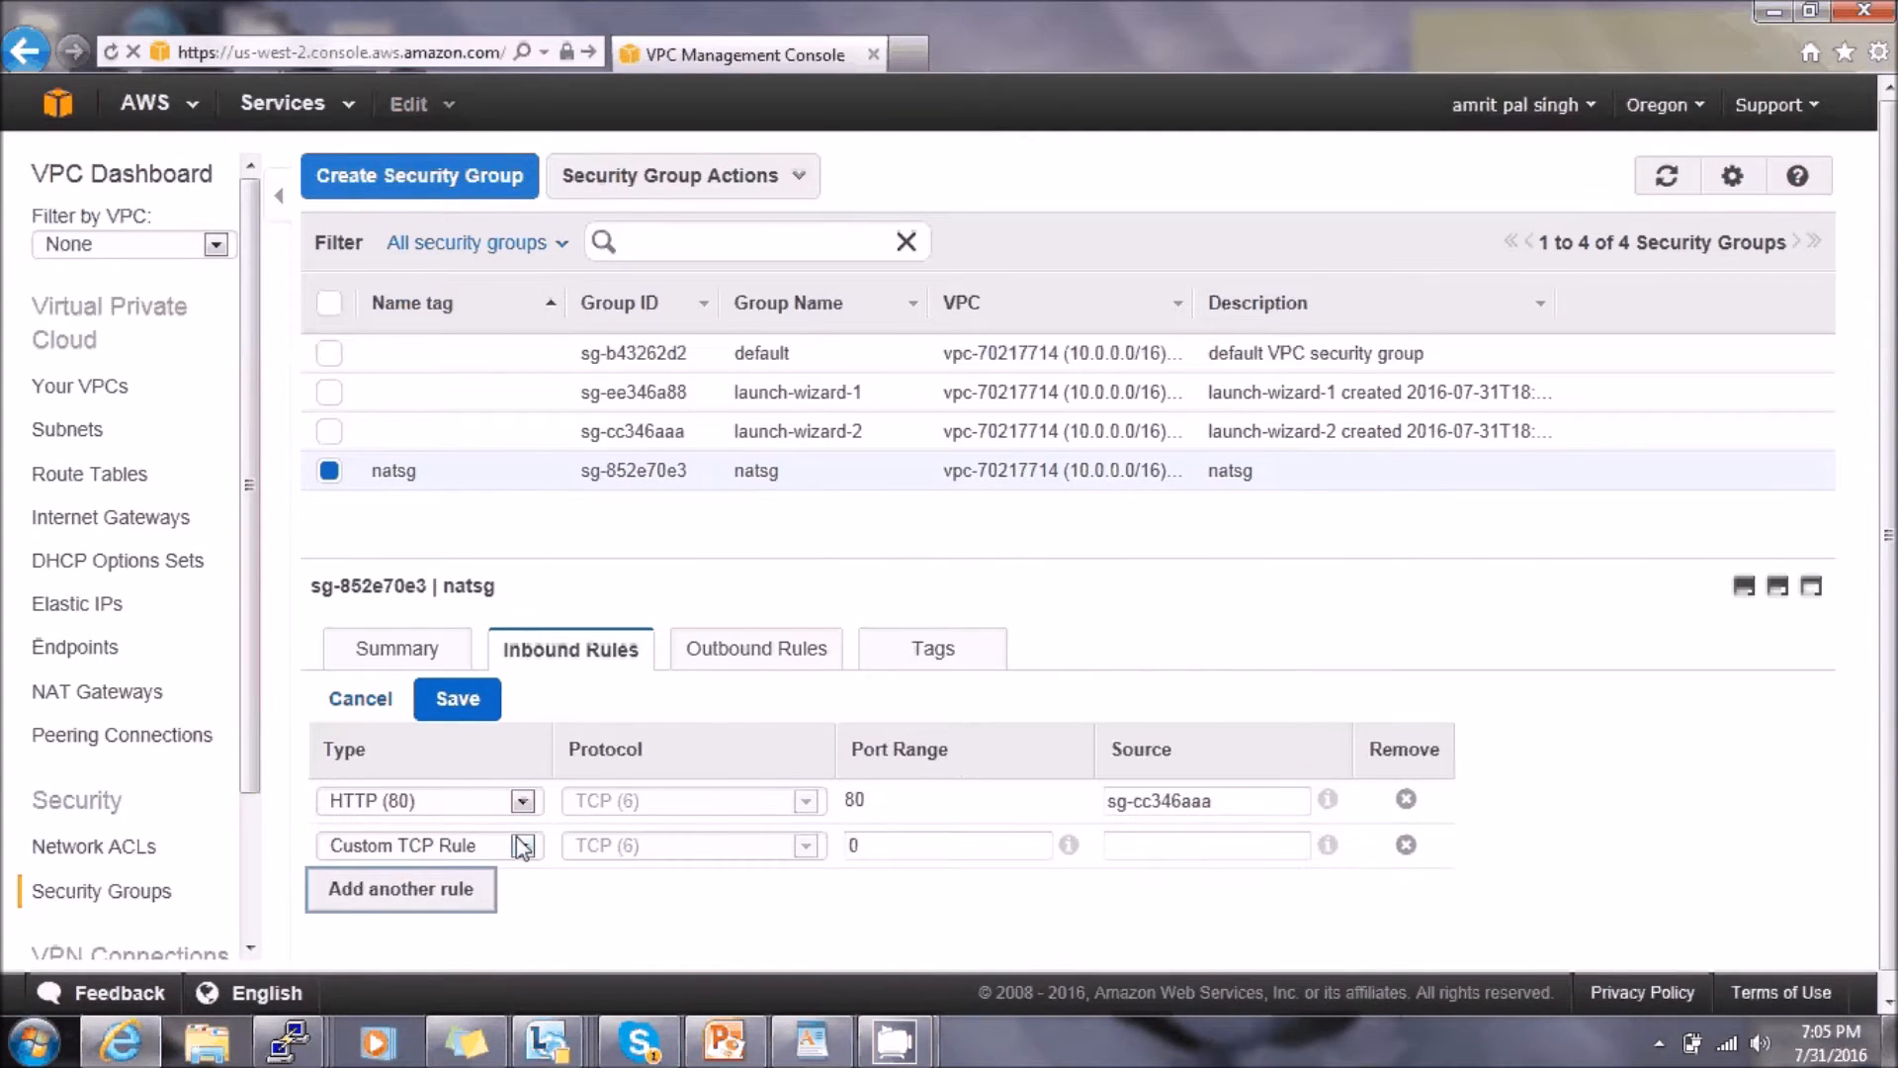
left_click(443, 845)
left_click(450, 592)
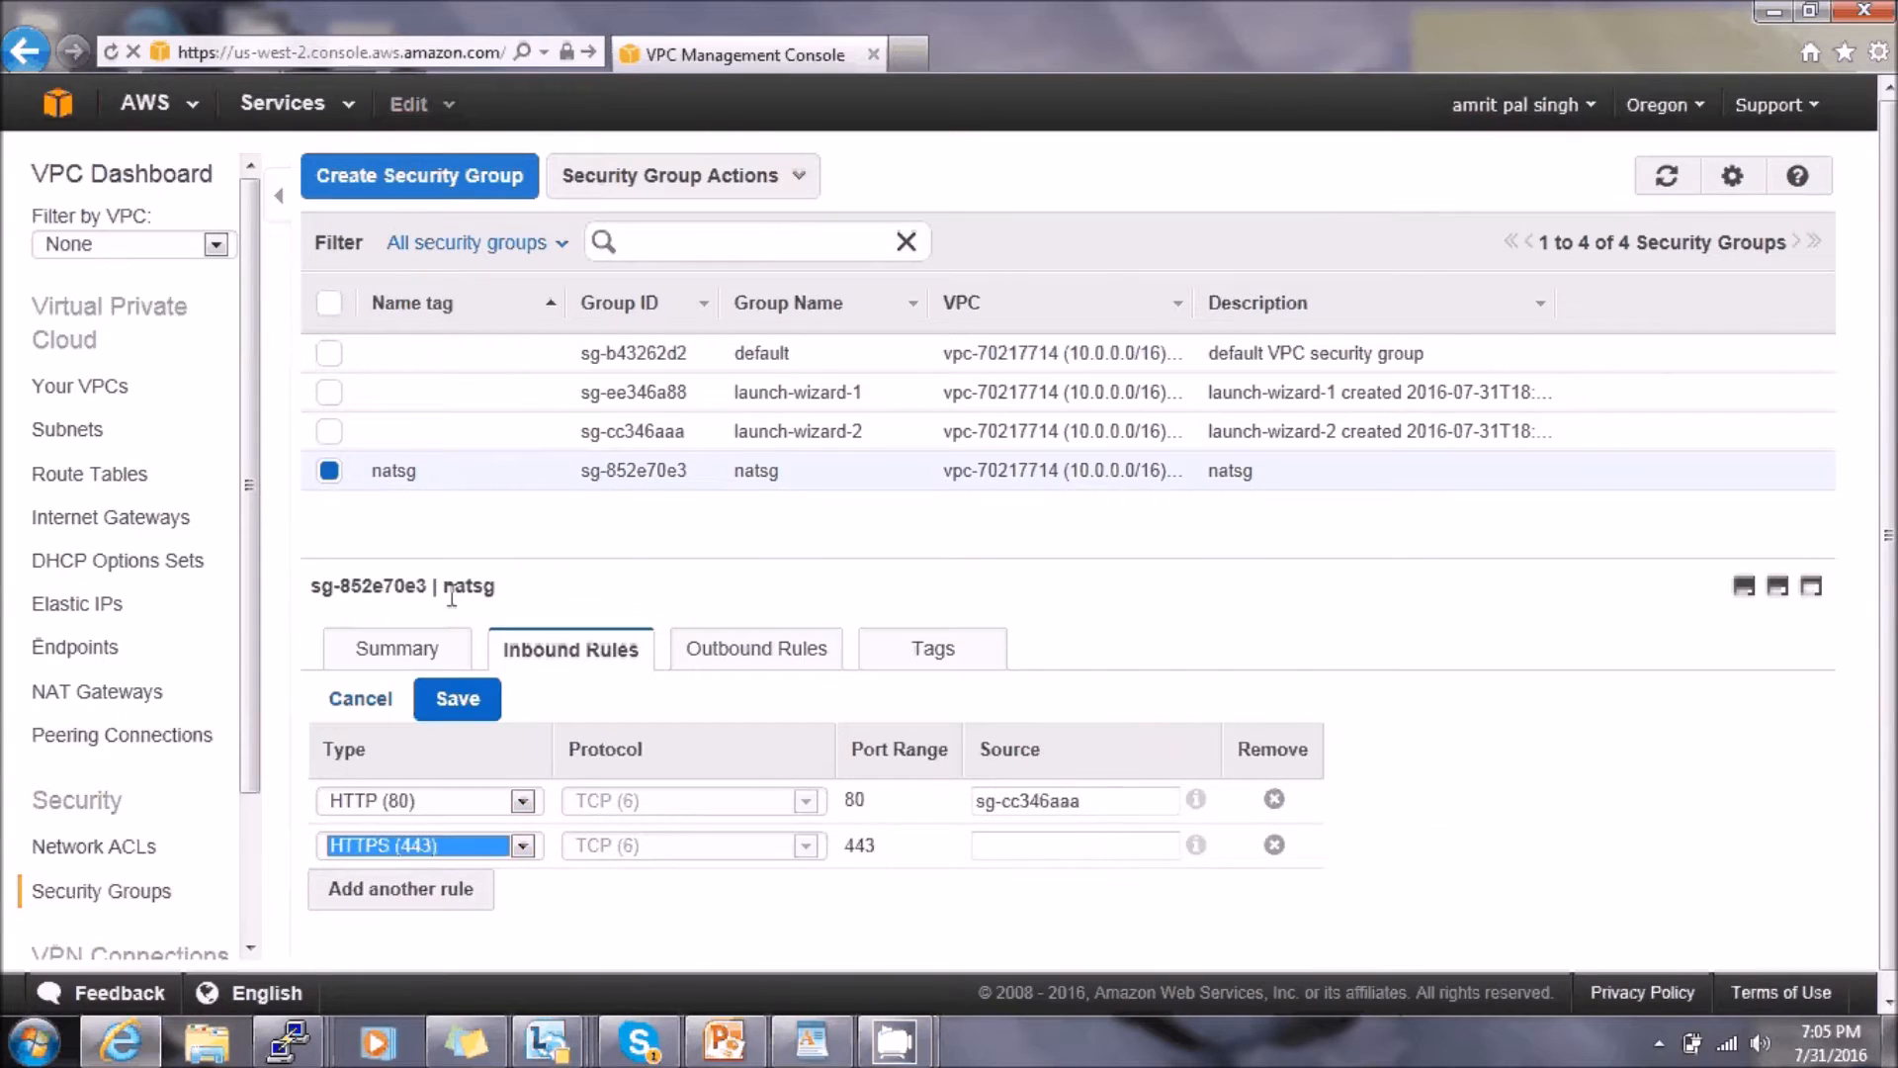
left_click(1097, 843)
type("sg-cc346aaa")
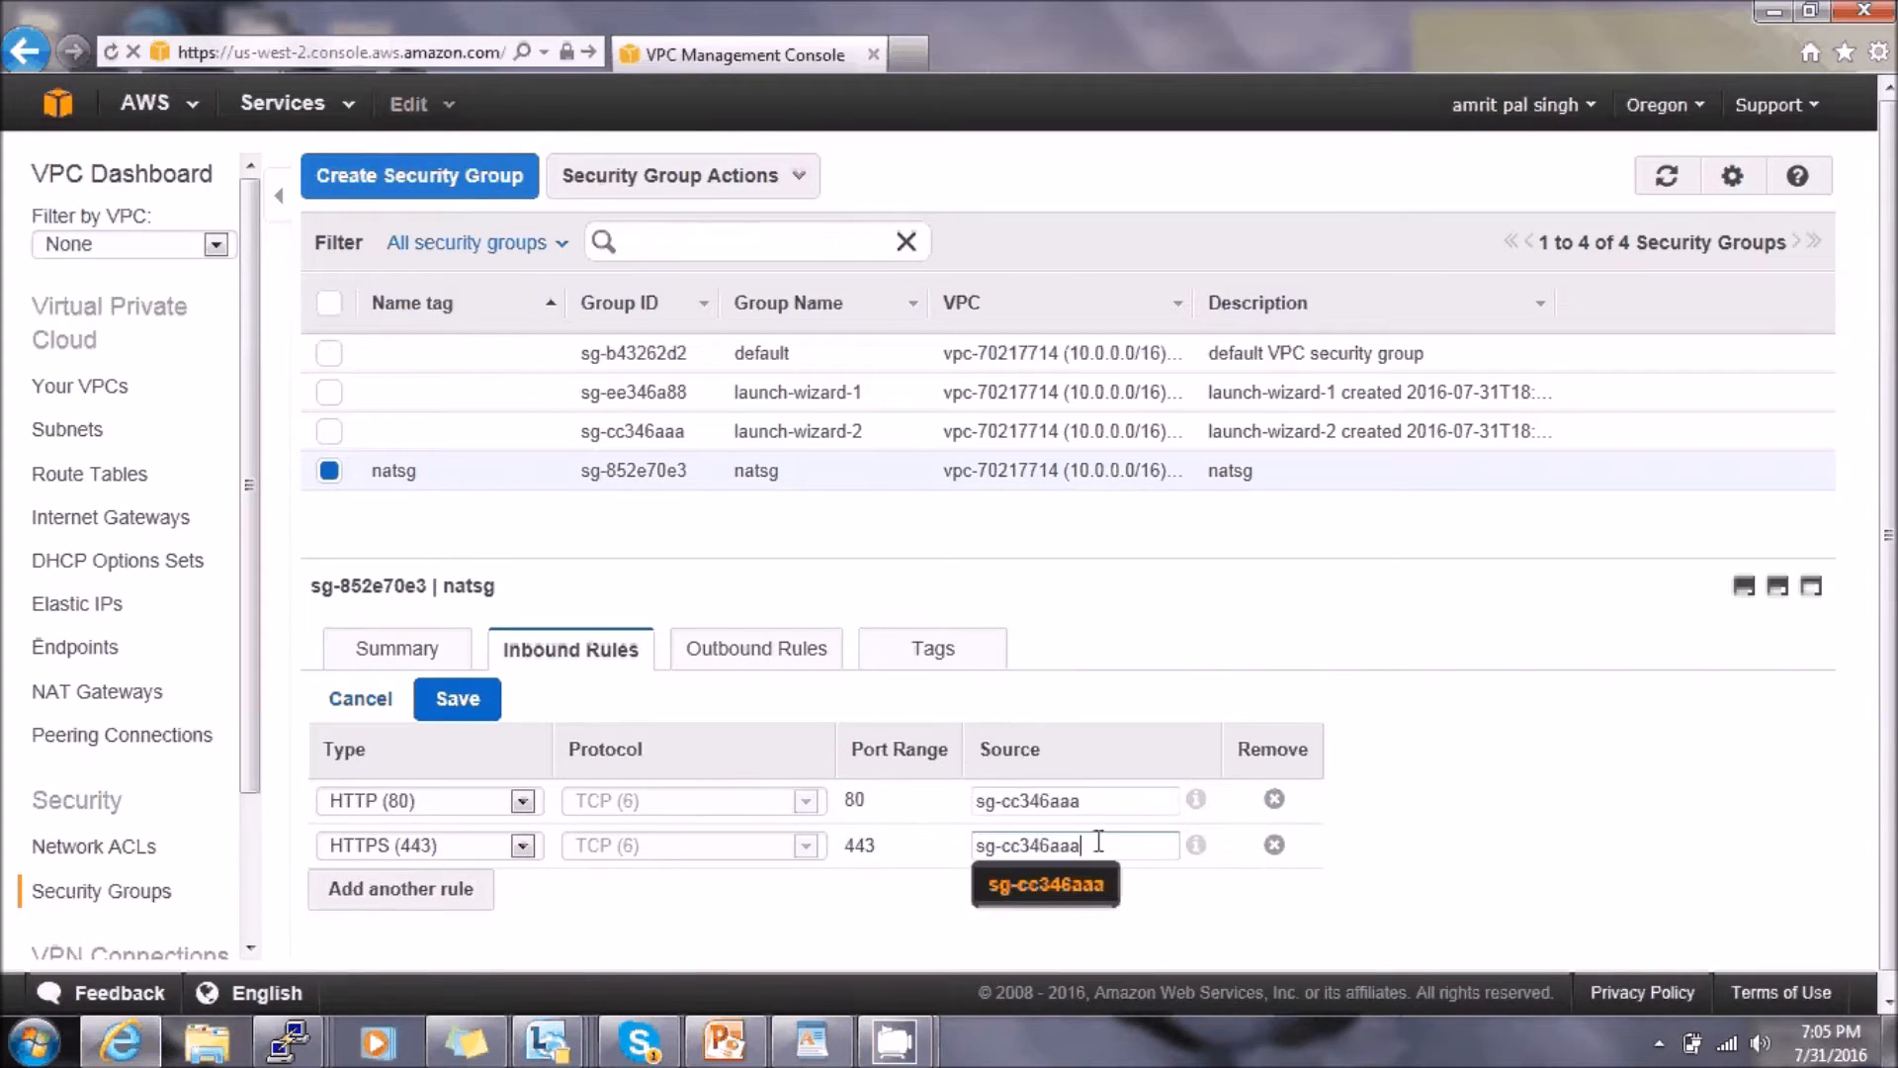
left_click(1059, 882)
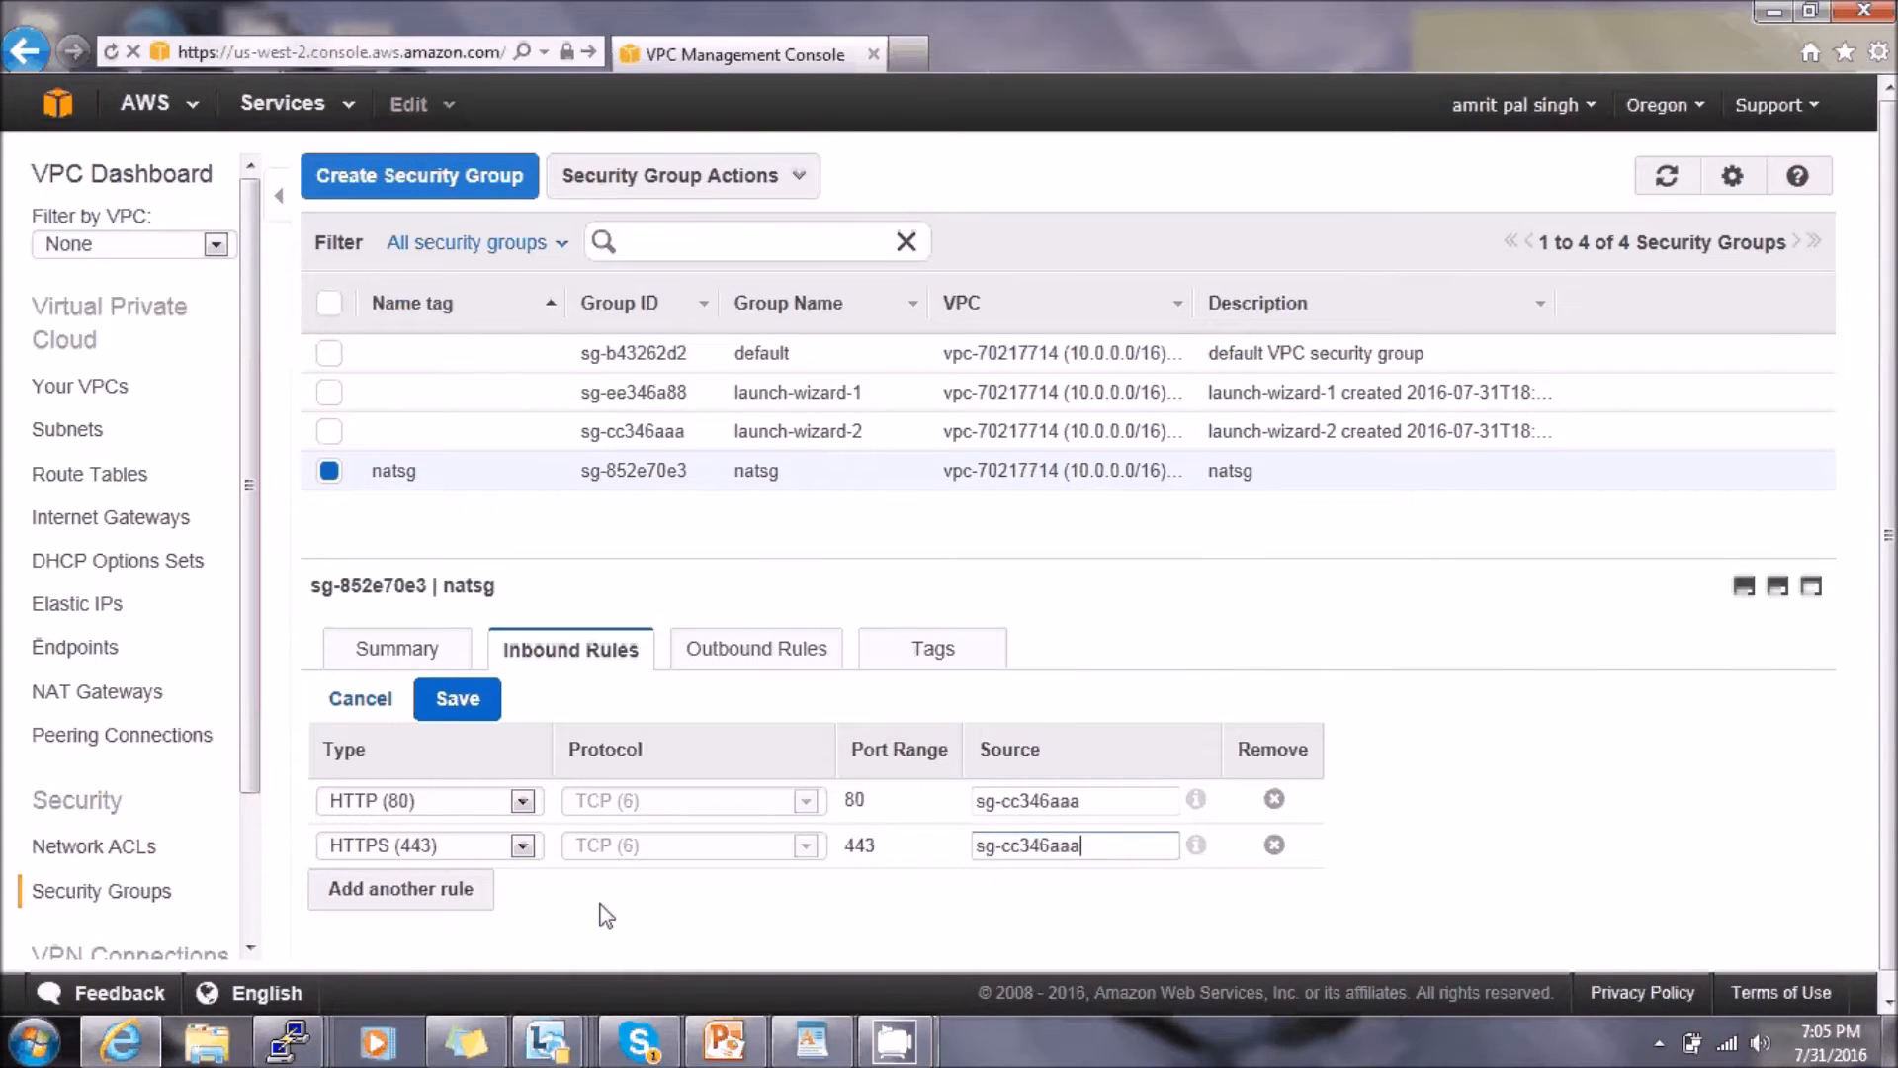
left_click(452, 698)
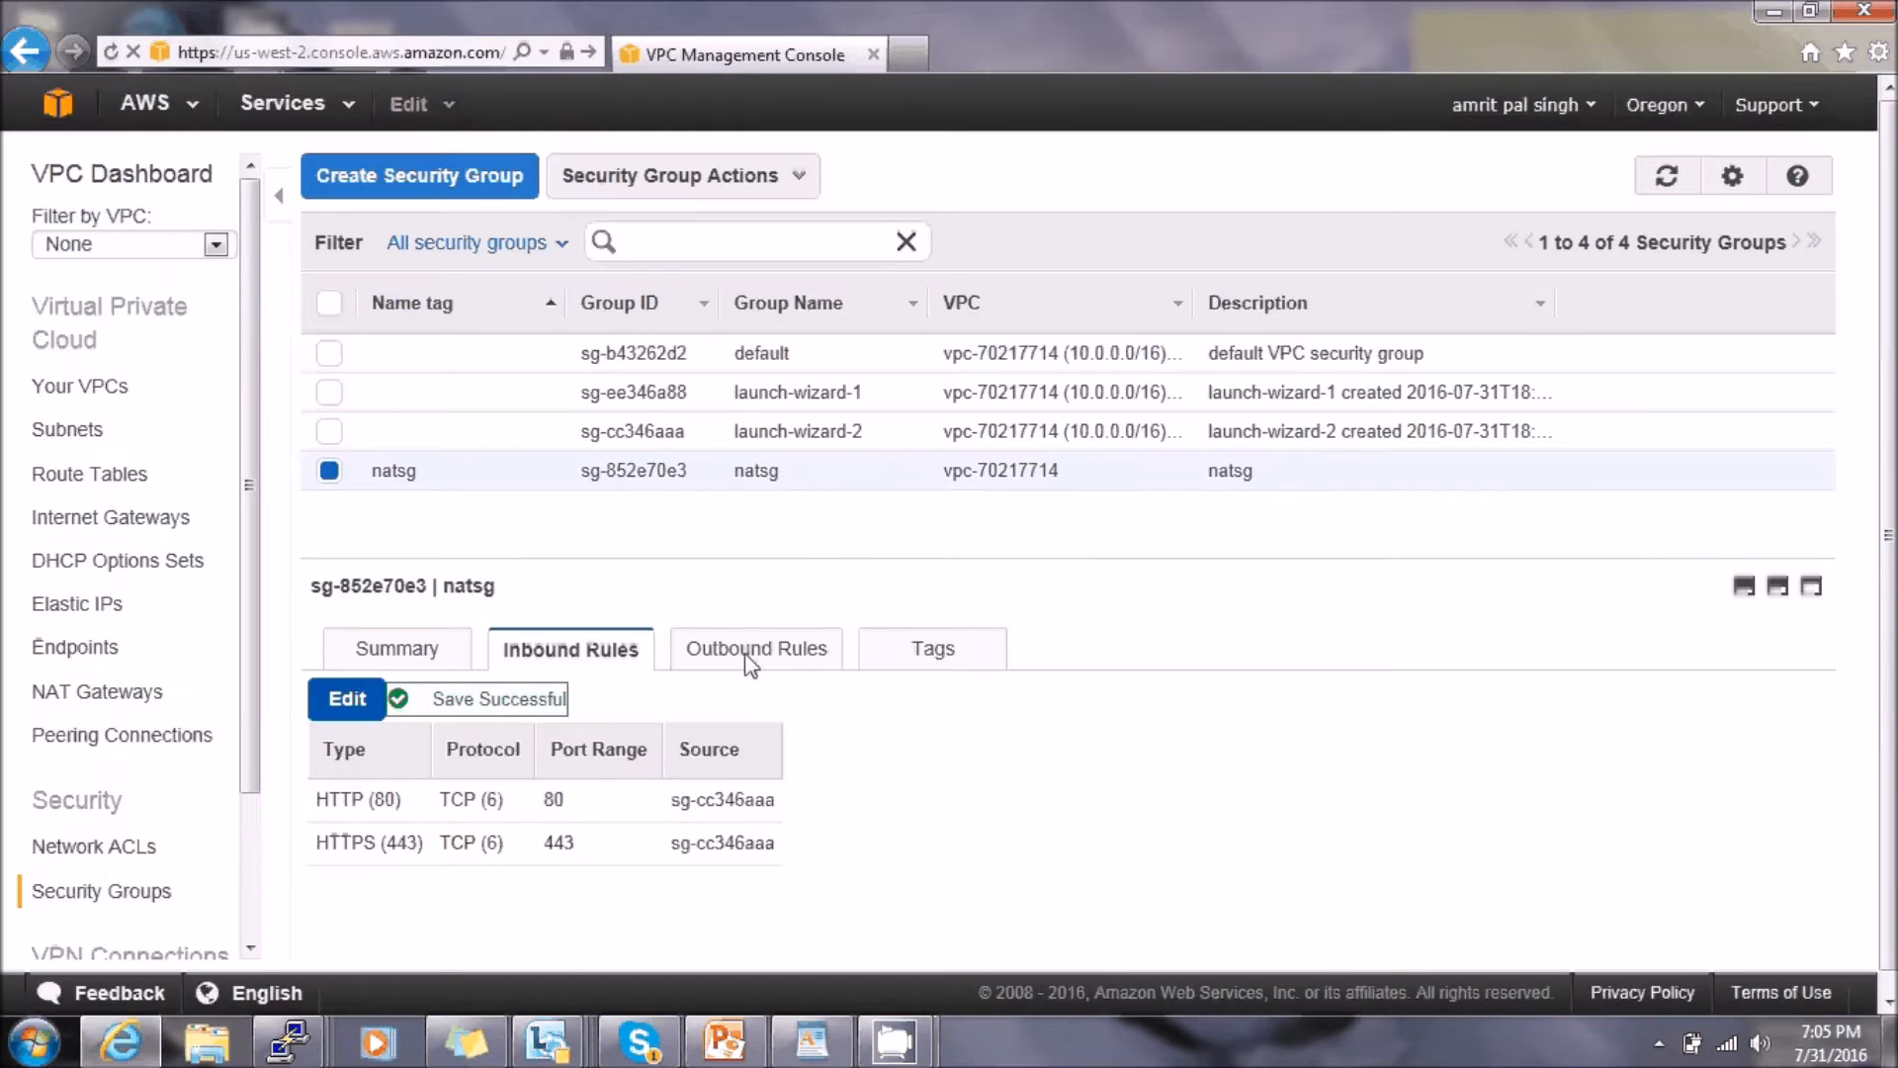
- Add an outbound HTTP (80) rule to natsg with destination 0.0.0.0/0
left_click(747, 653)
left_click(341, 697)
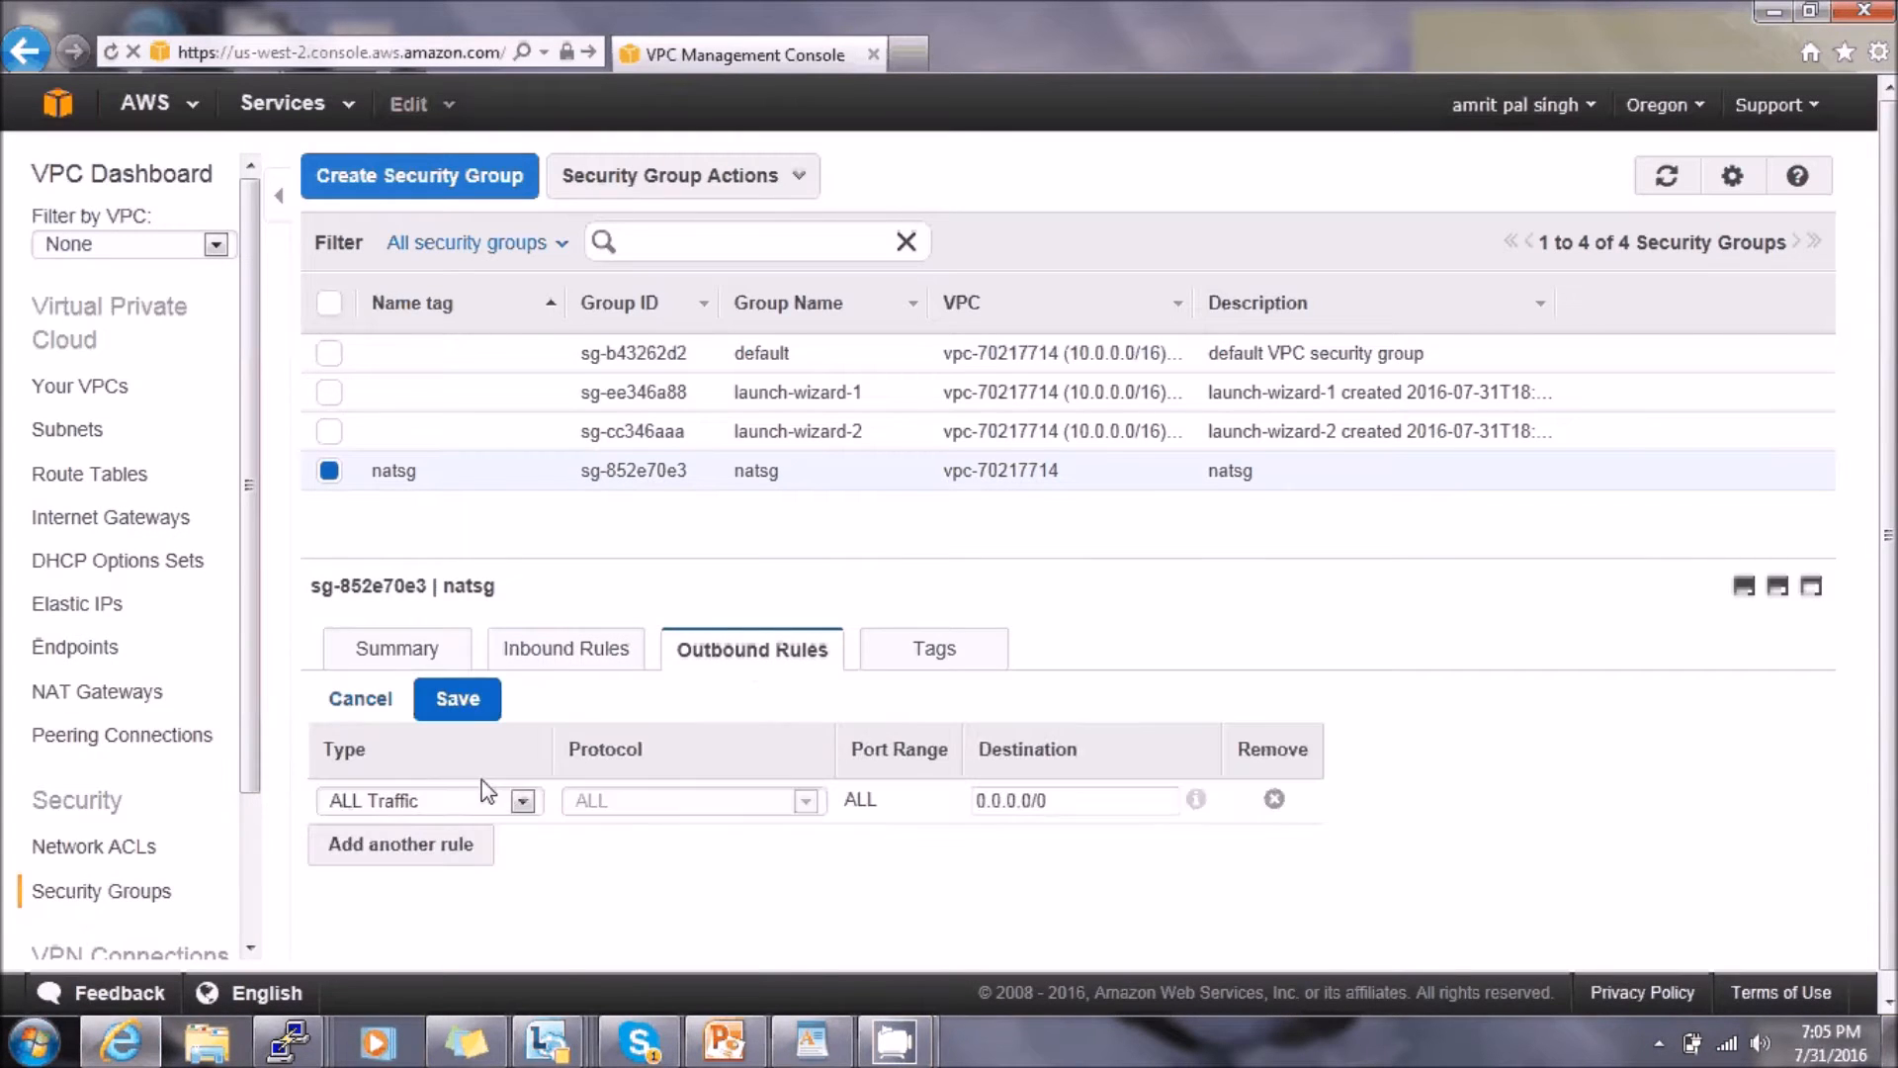
left_click(445, 849)
left_click(522, 847)
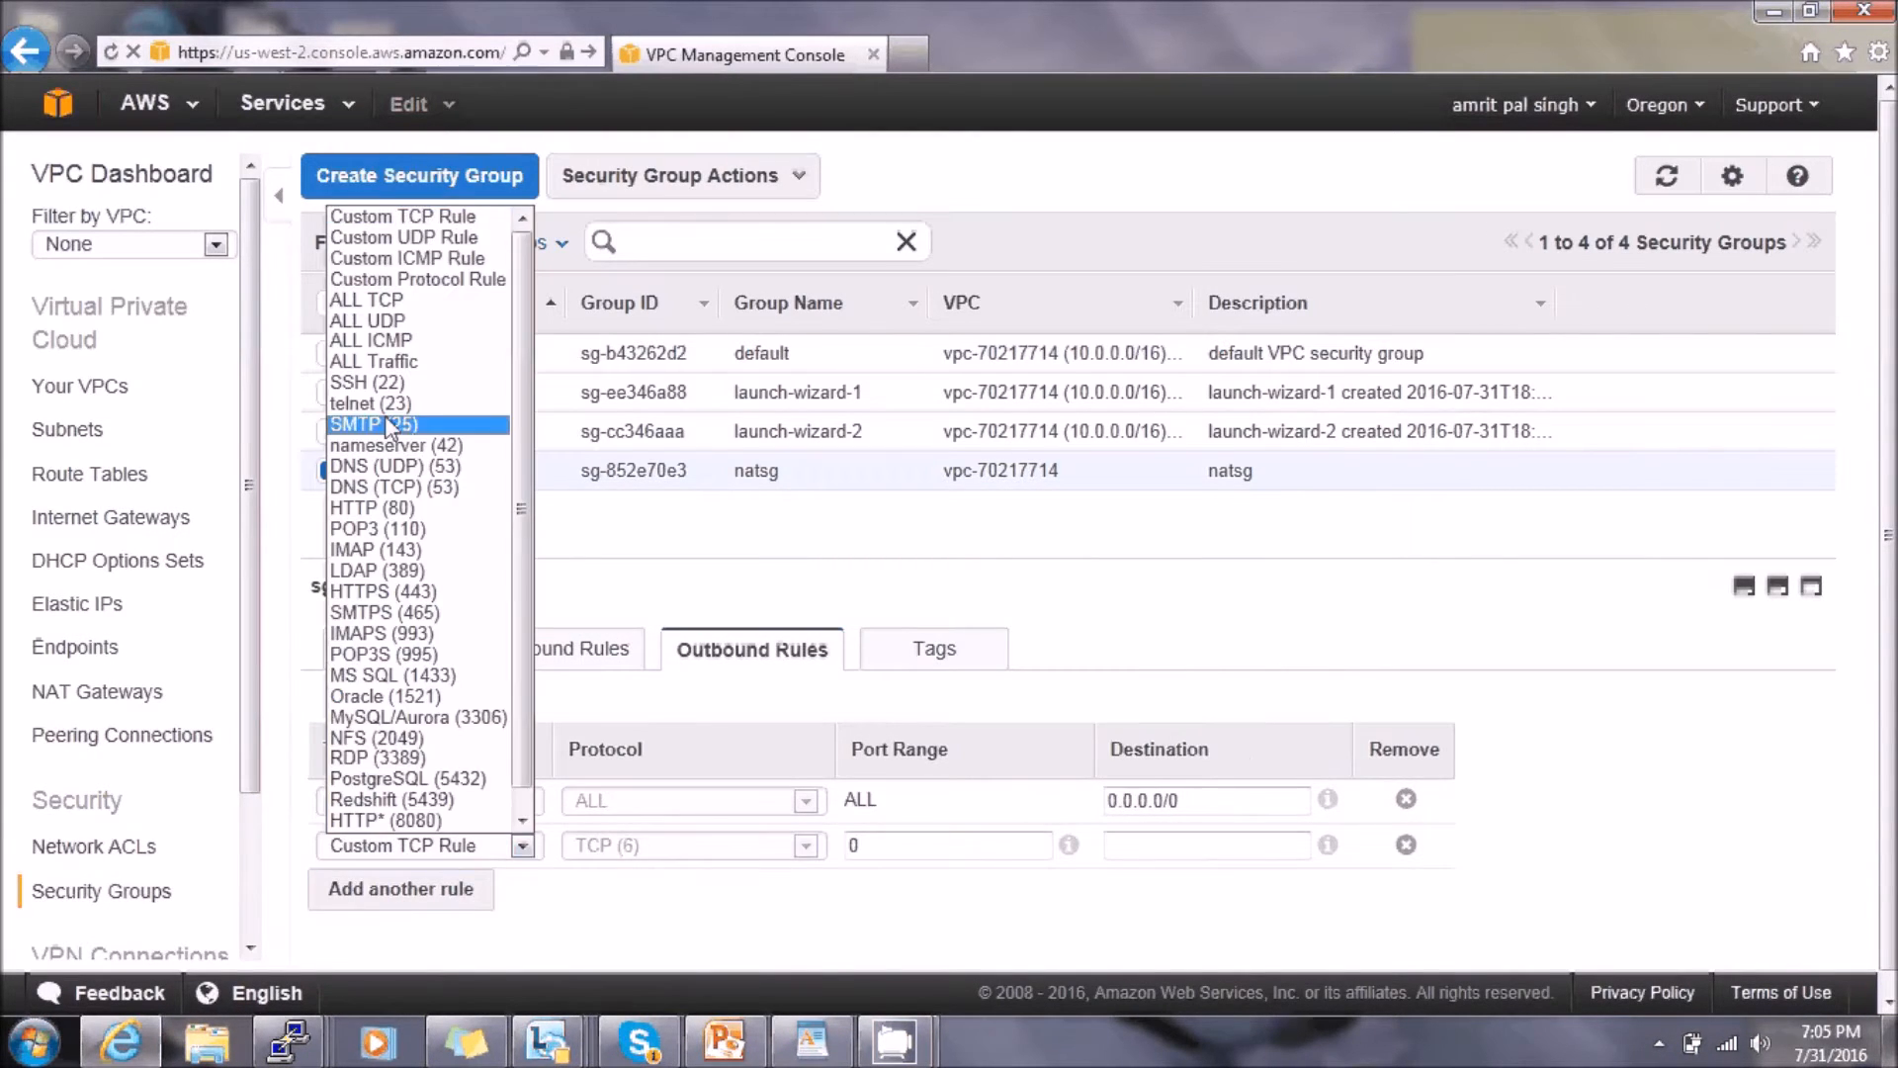
left_click(409, 514)
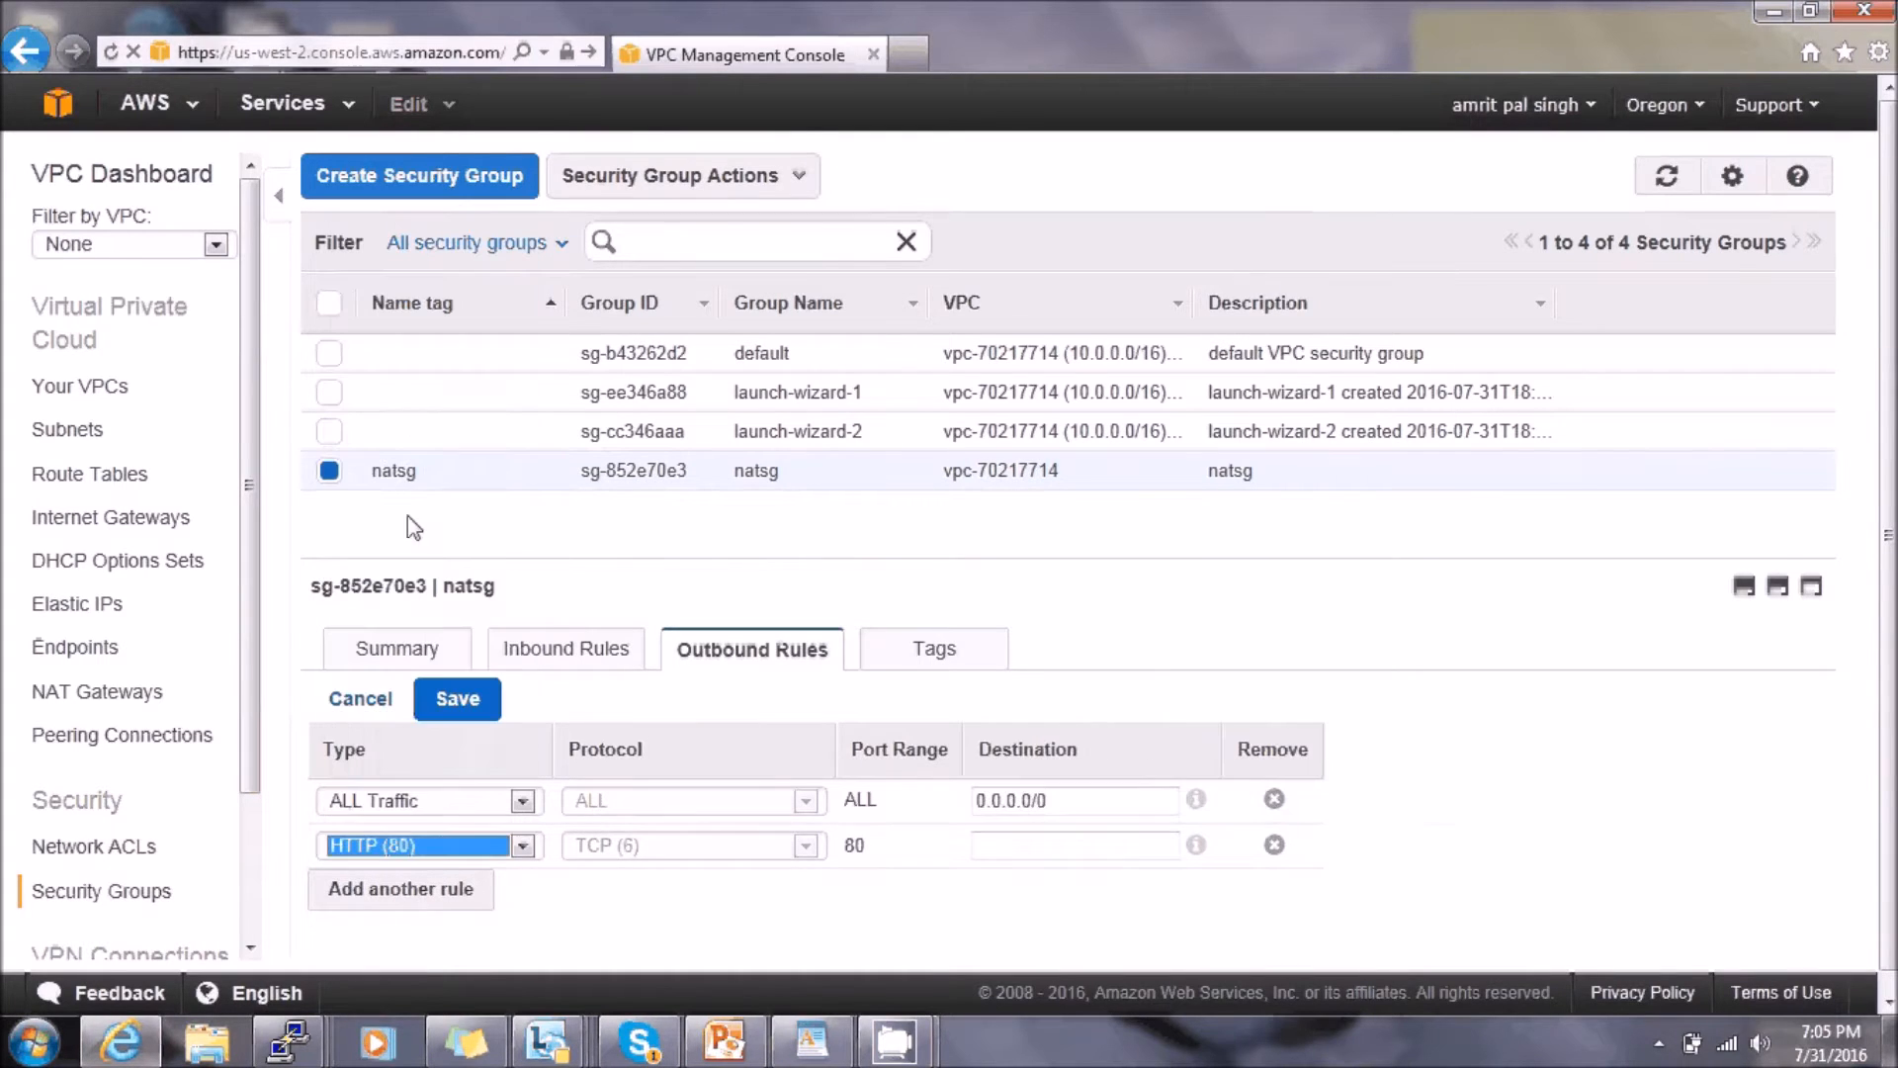
left_click(1033, 850)
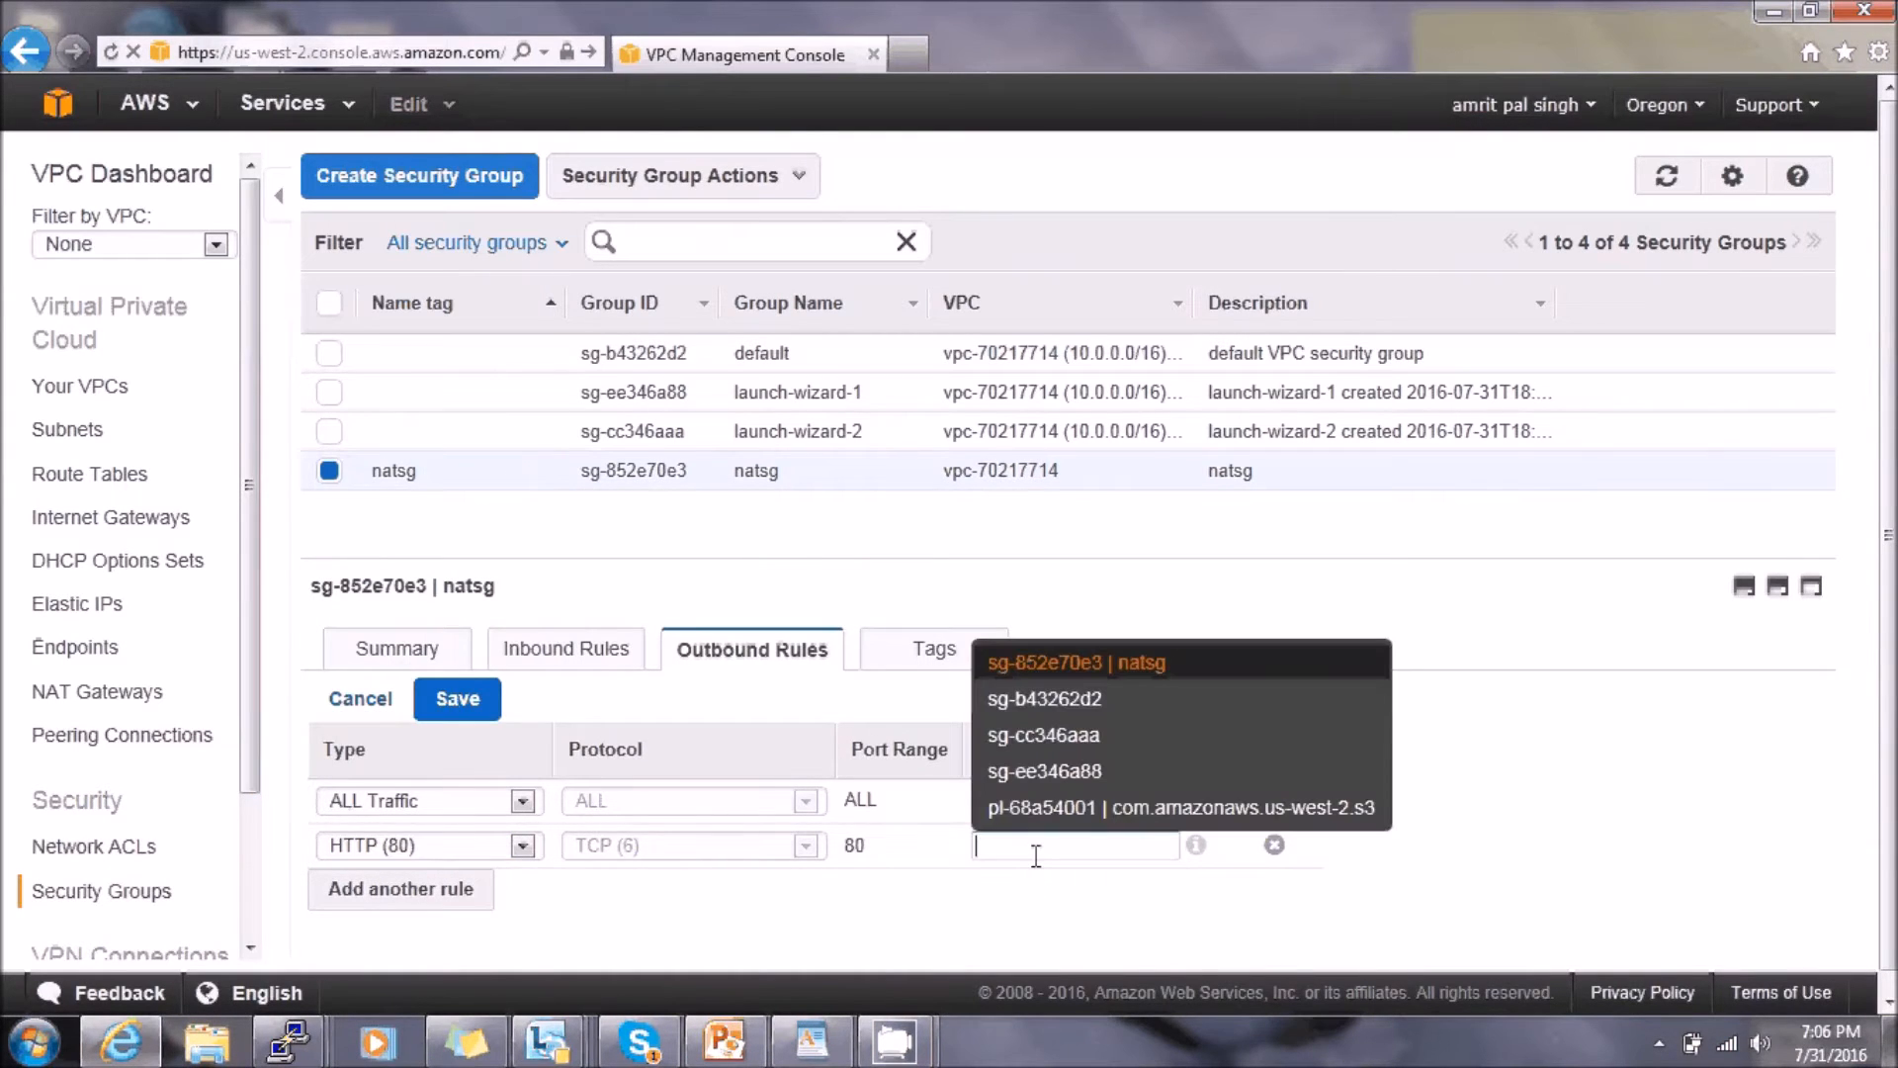
type("0")
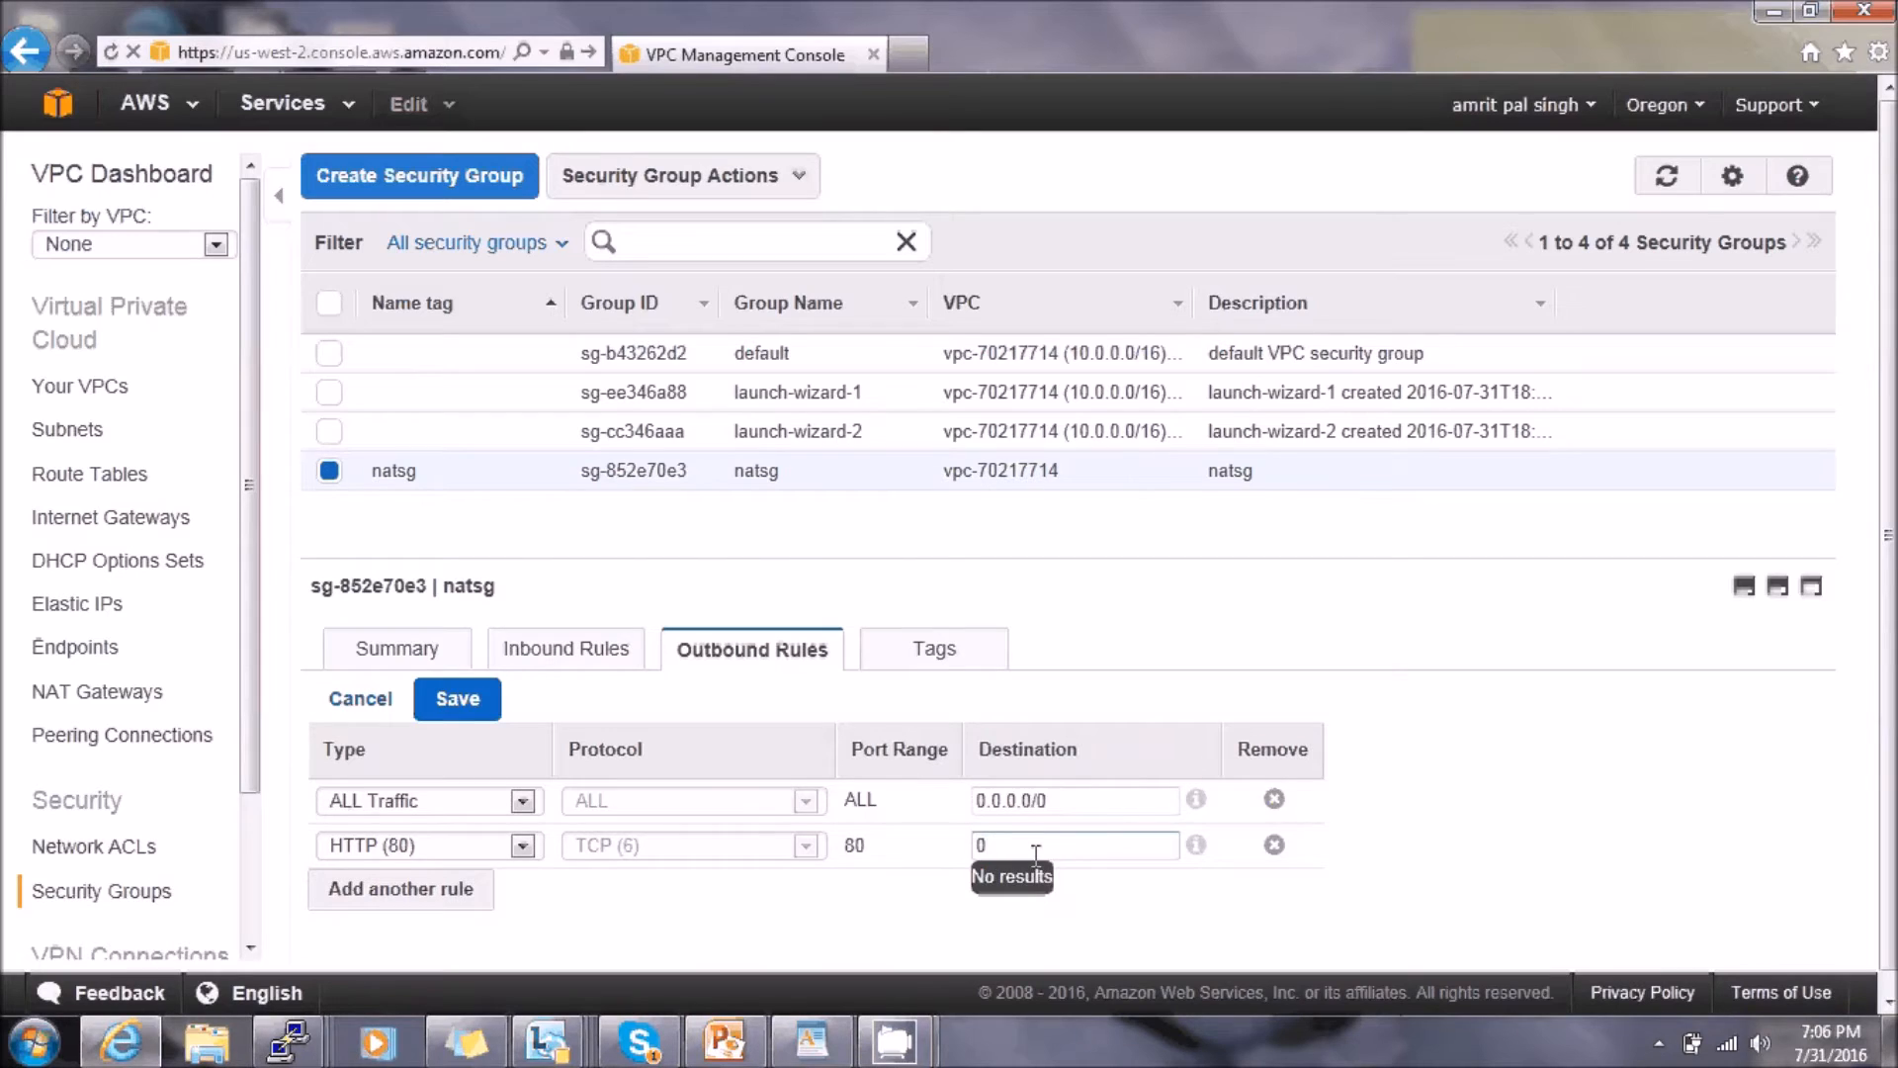
type(".0.0.")
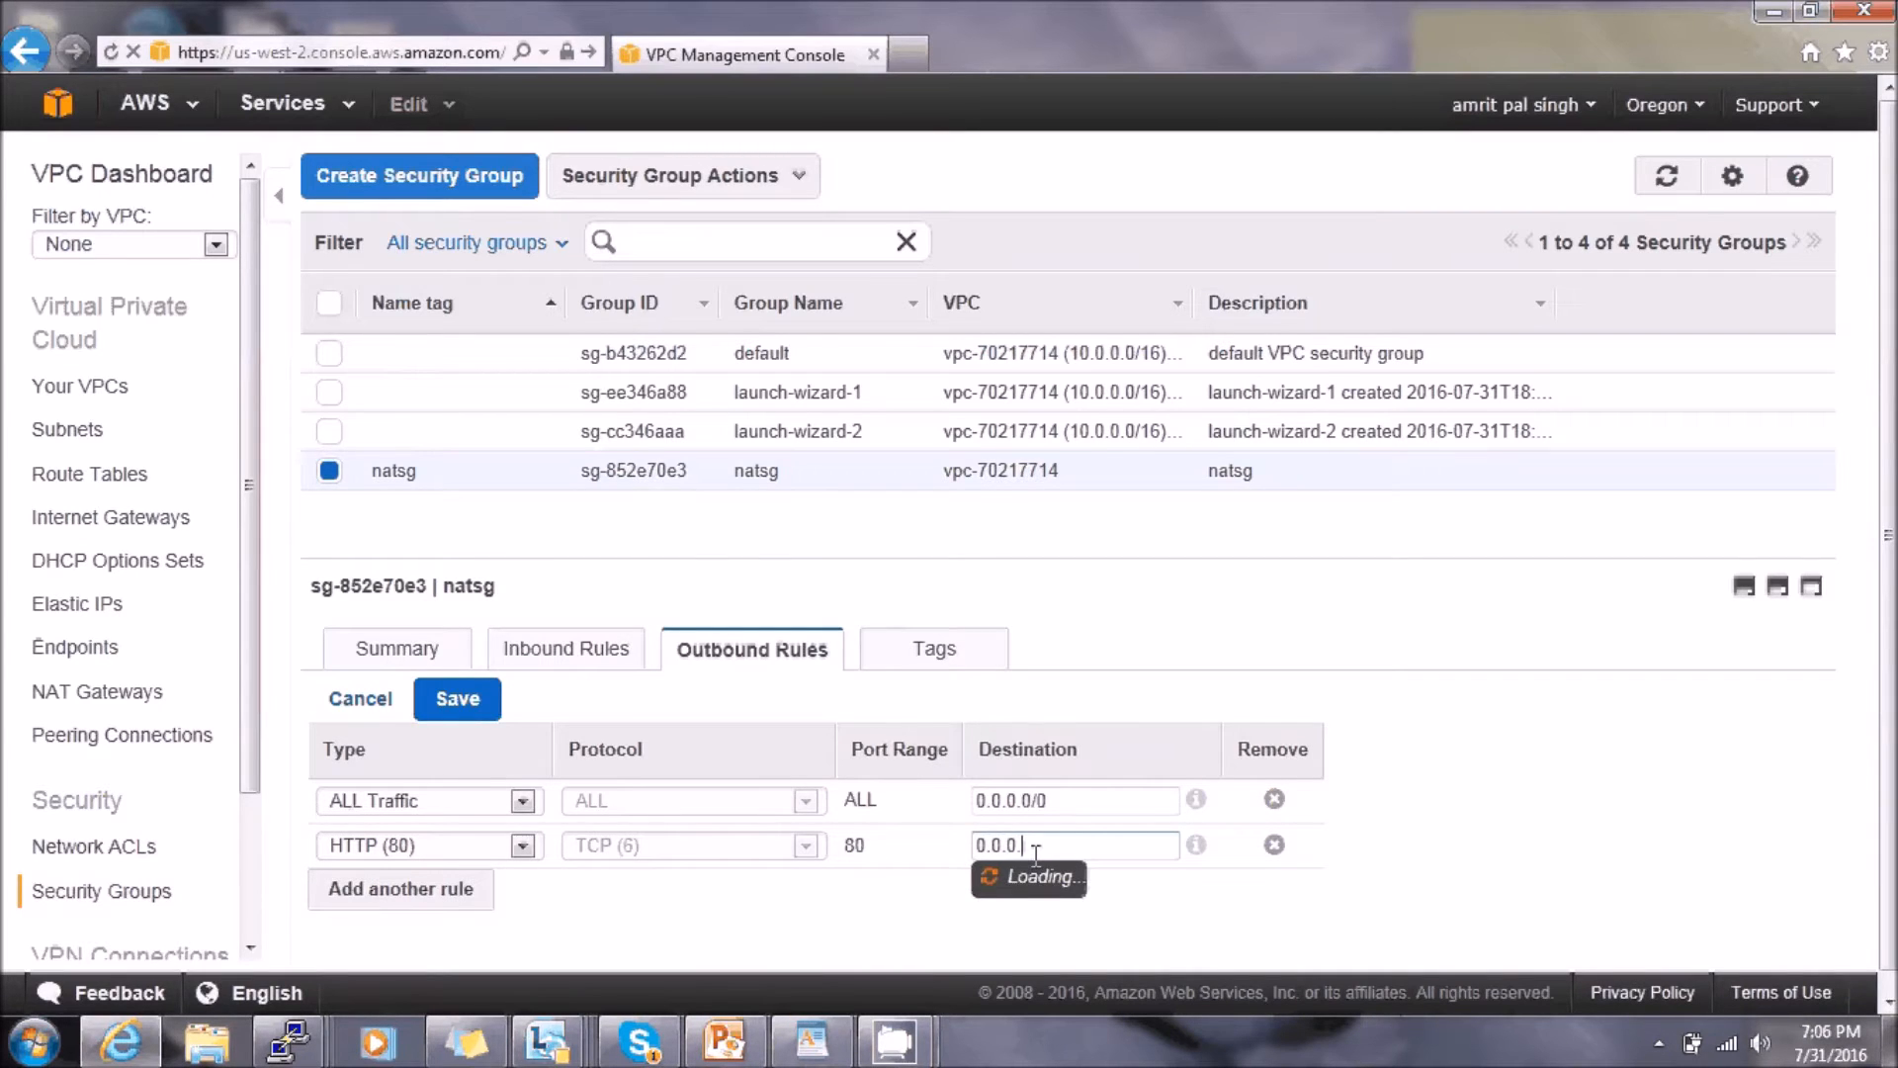
type("0/0")
- Add an outbound HTTPS (443) rule to 0.0.0.0/0 and save the outbound rules
left_click(414, 892)
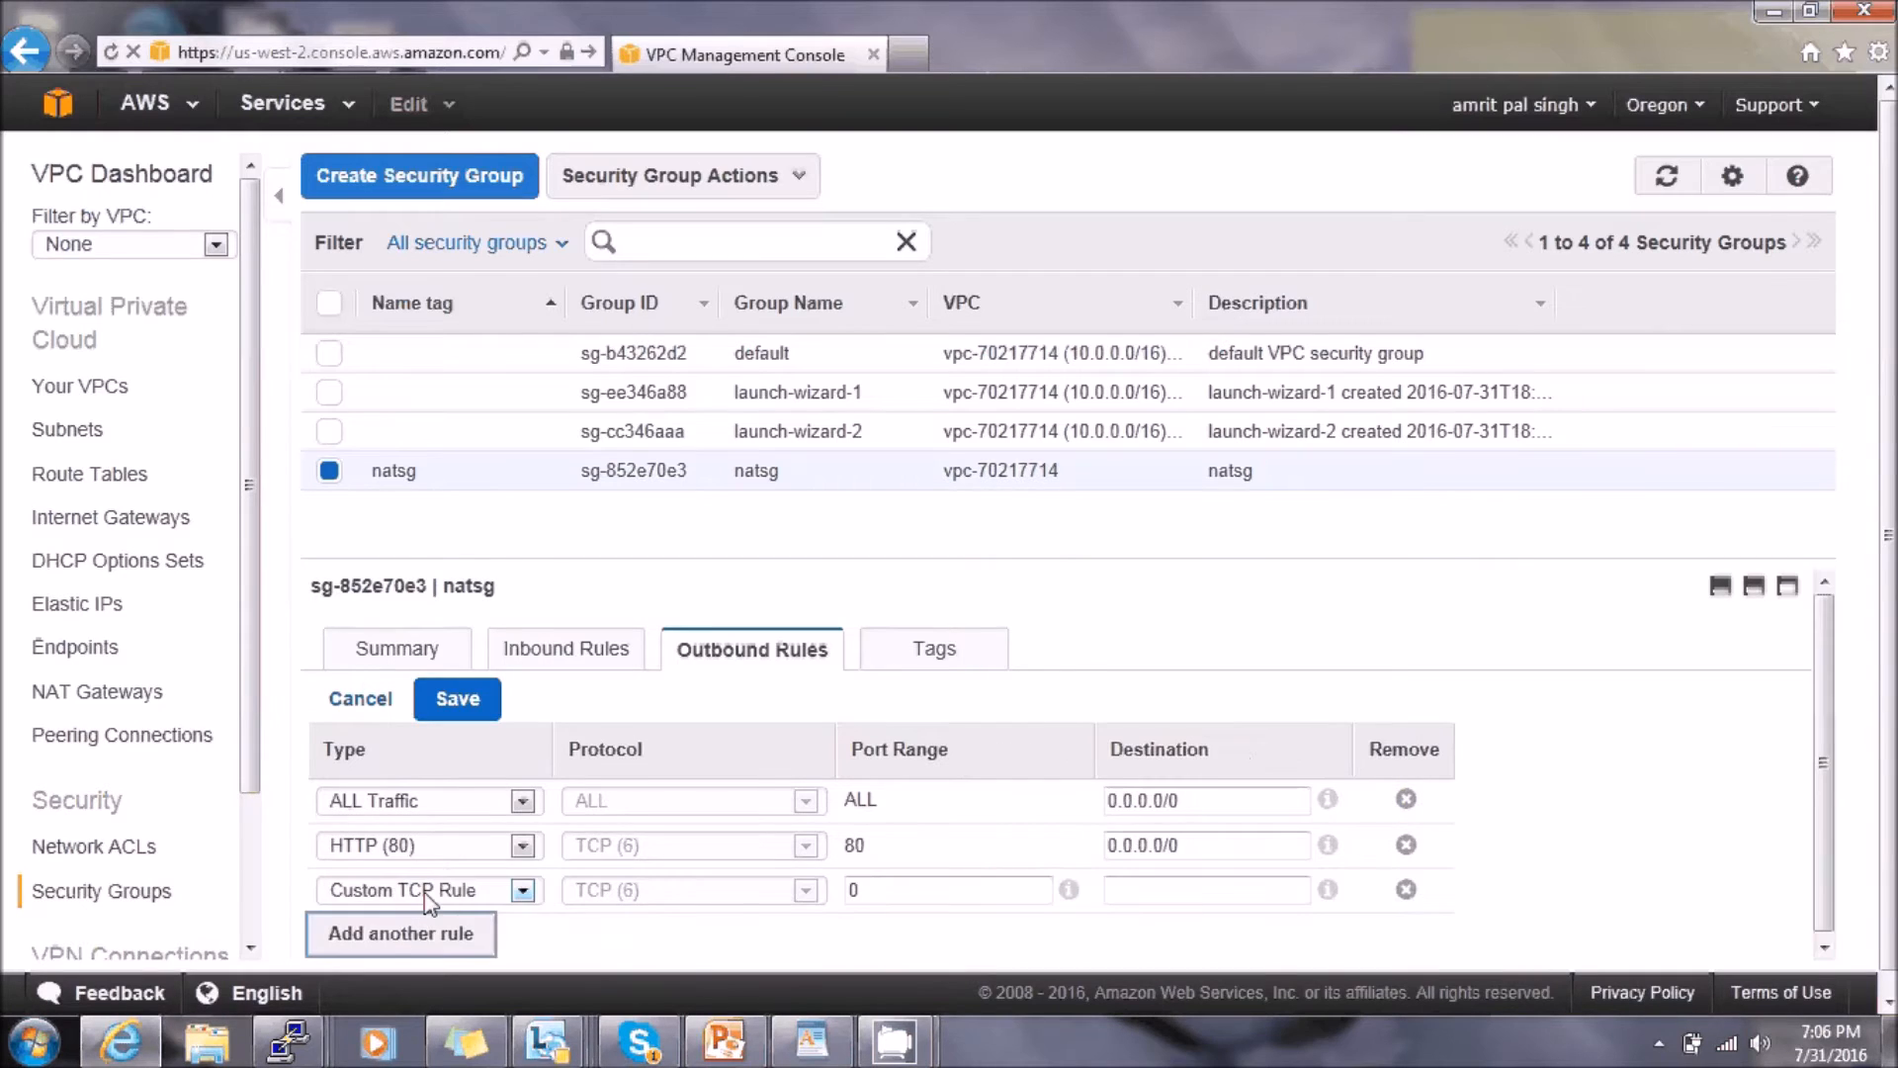
left_click(522, 889)
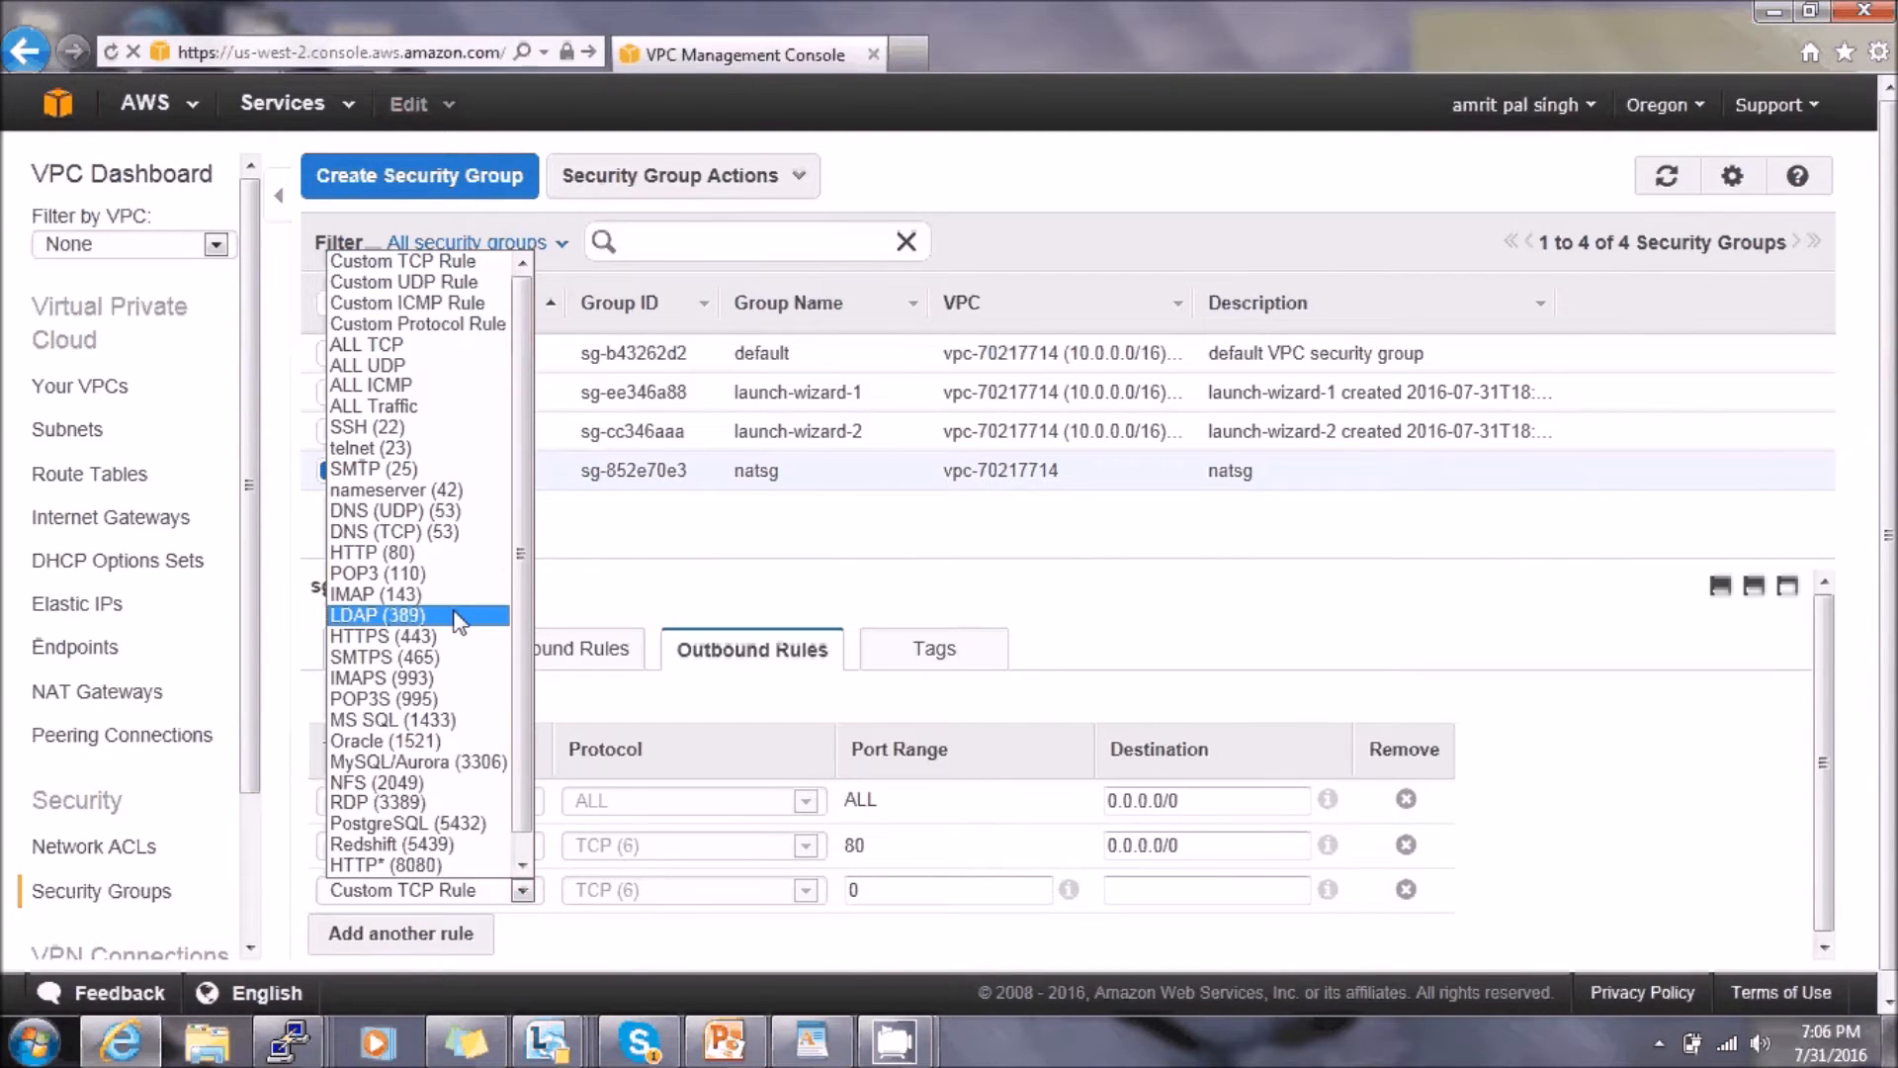
left_click(458, 616)
left_click(521, 889)
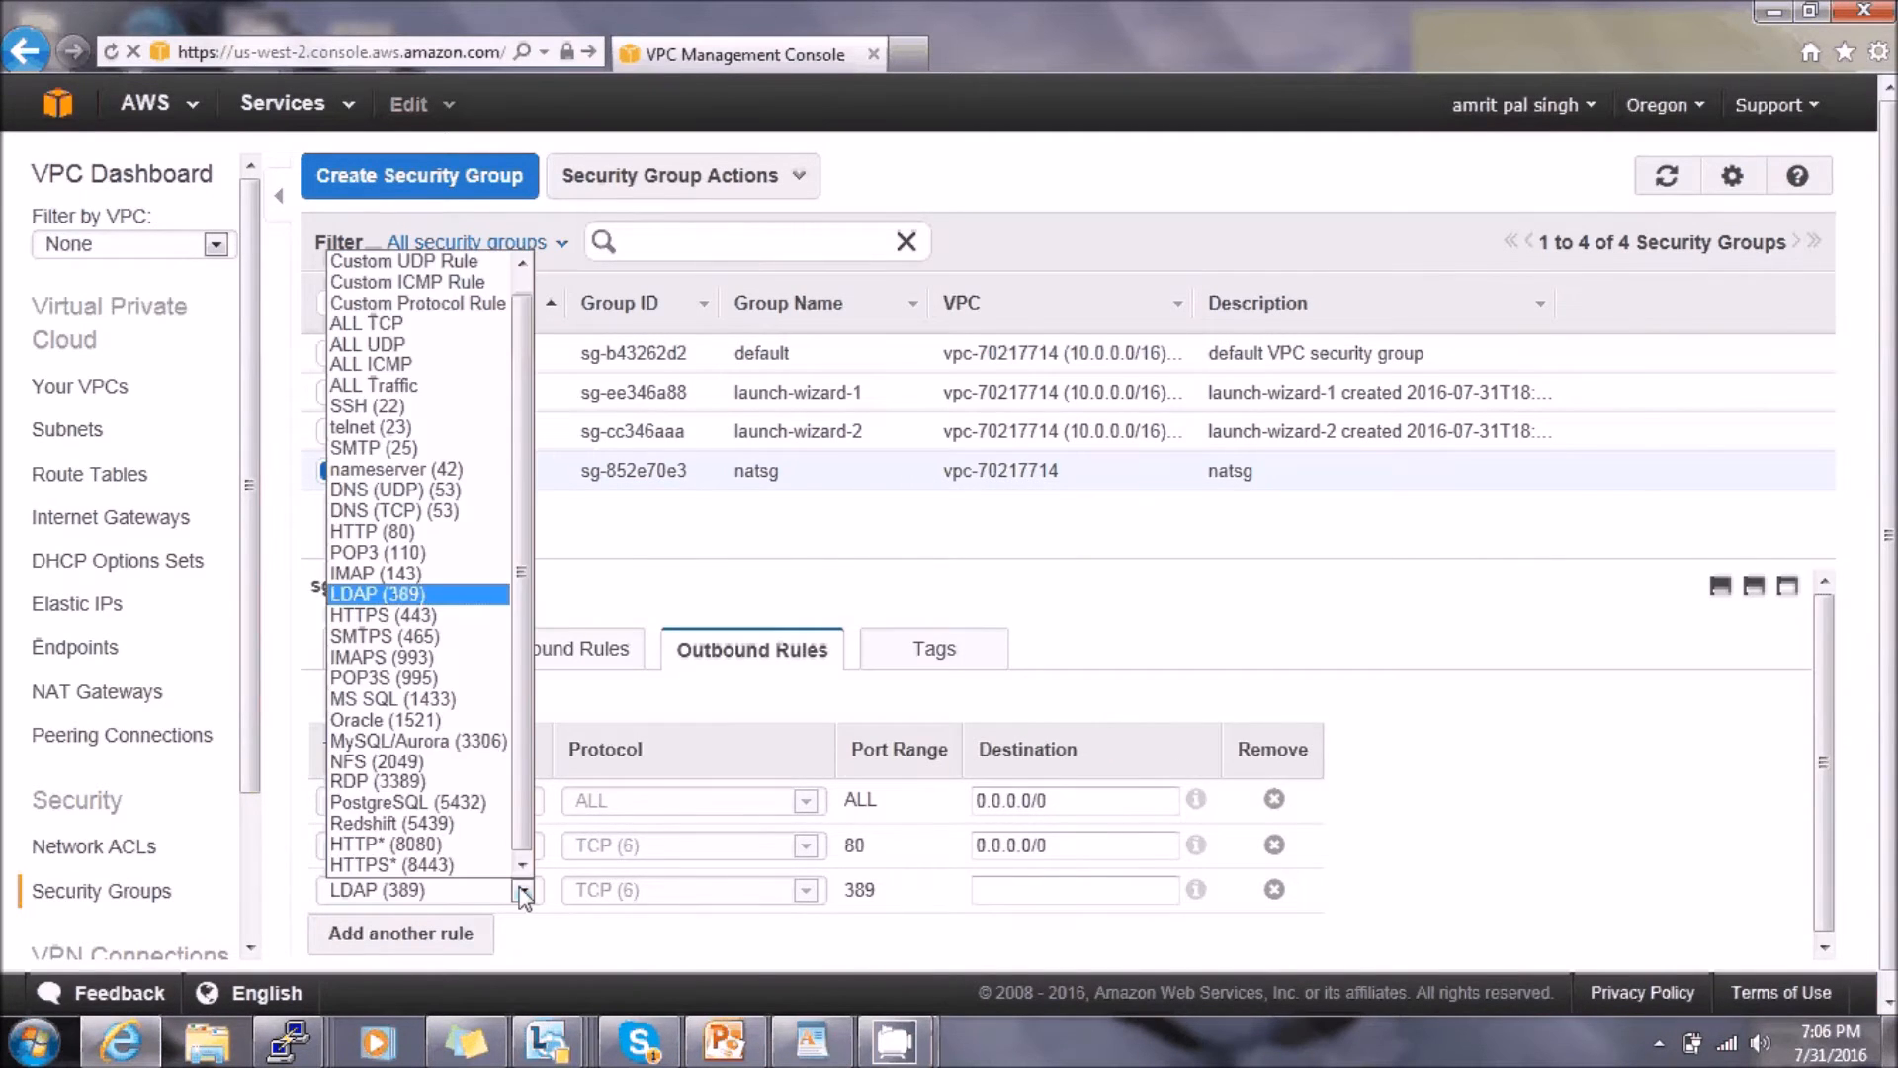
left_click(458, 615)
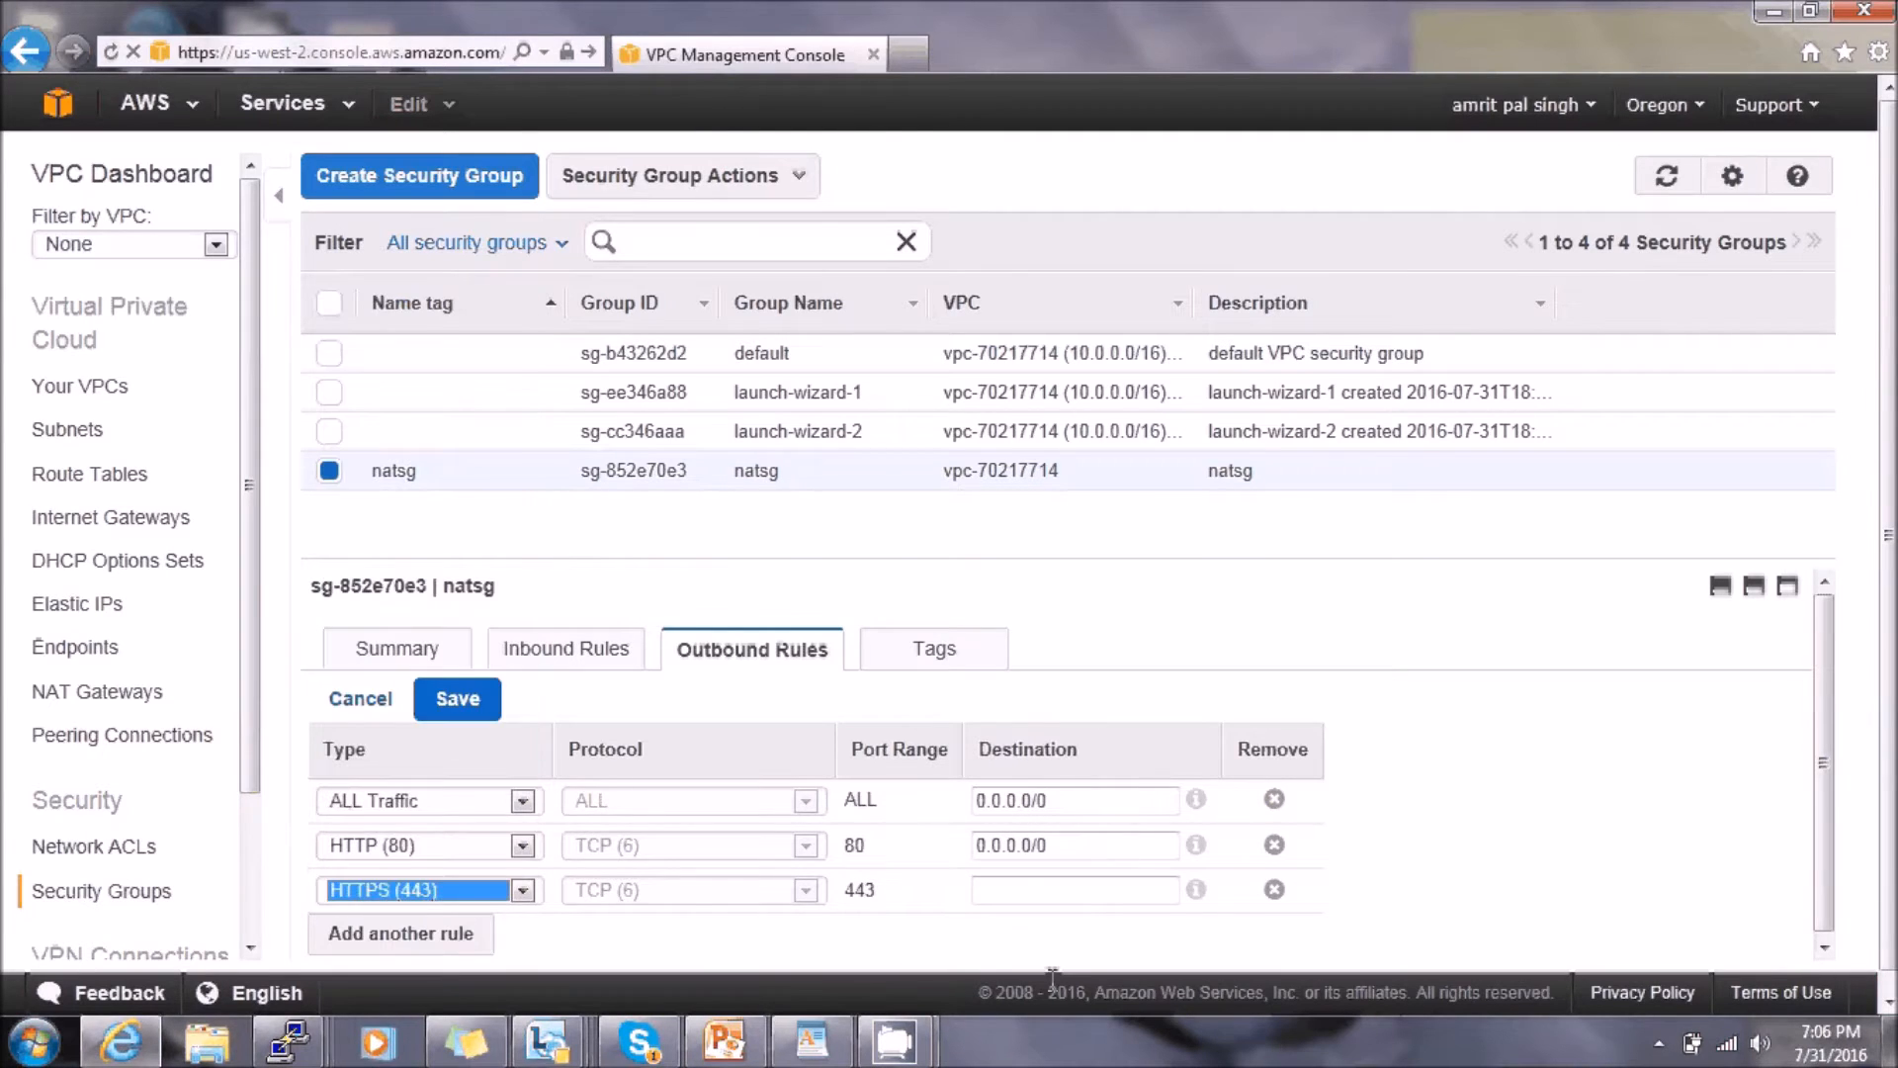
left_click(1057, 893)
type("0.0.0.")
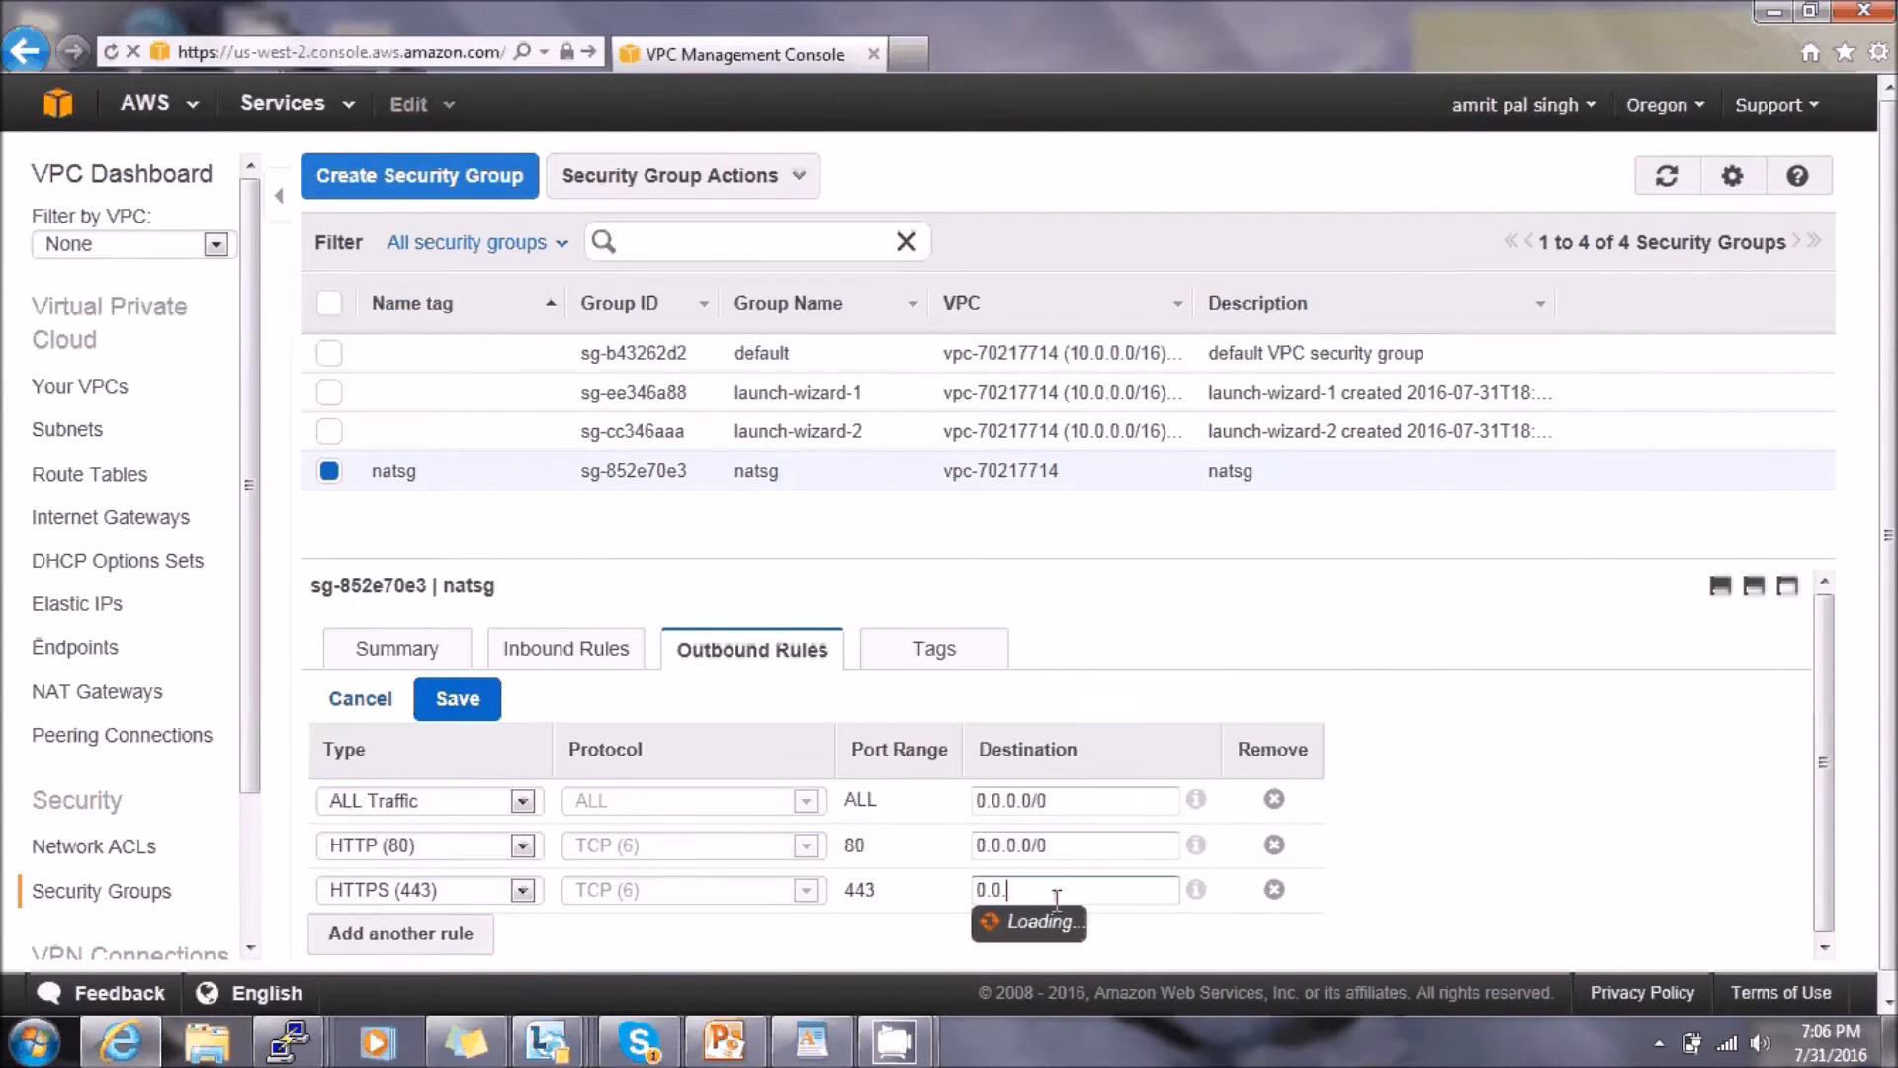
type("0/0")
left_click(450, 710)
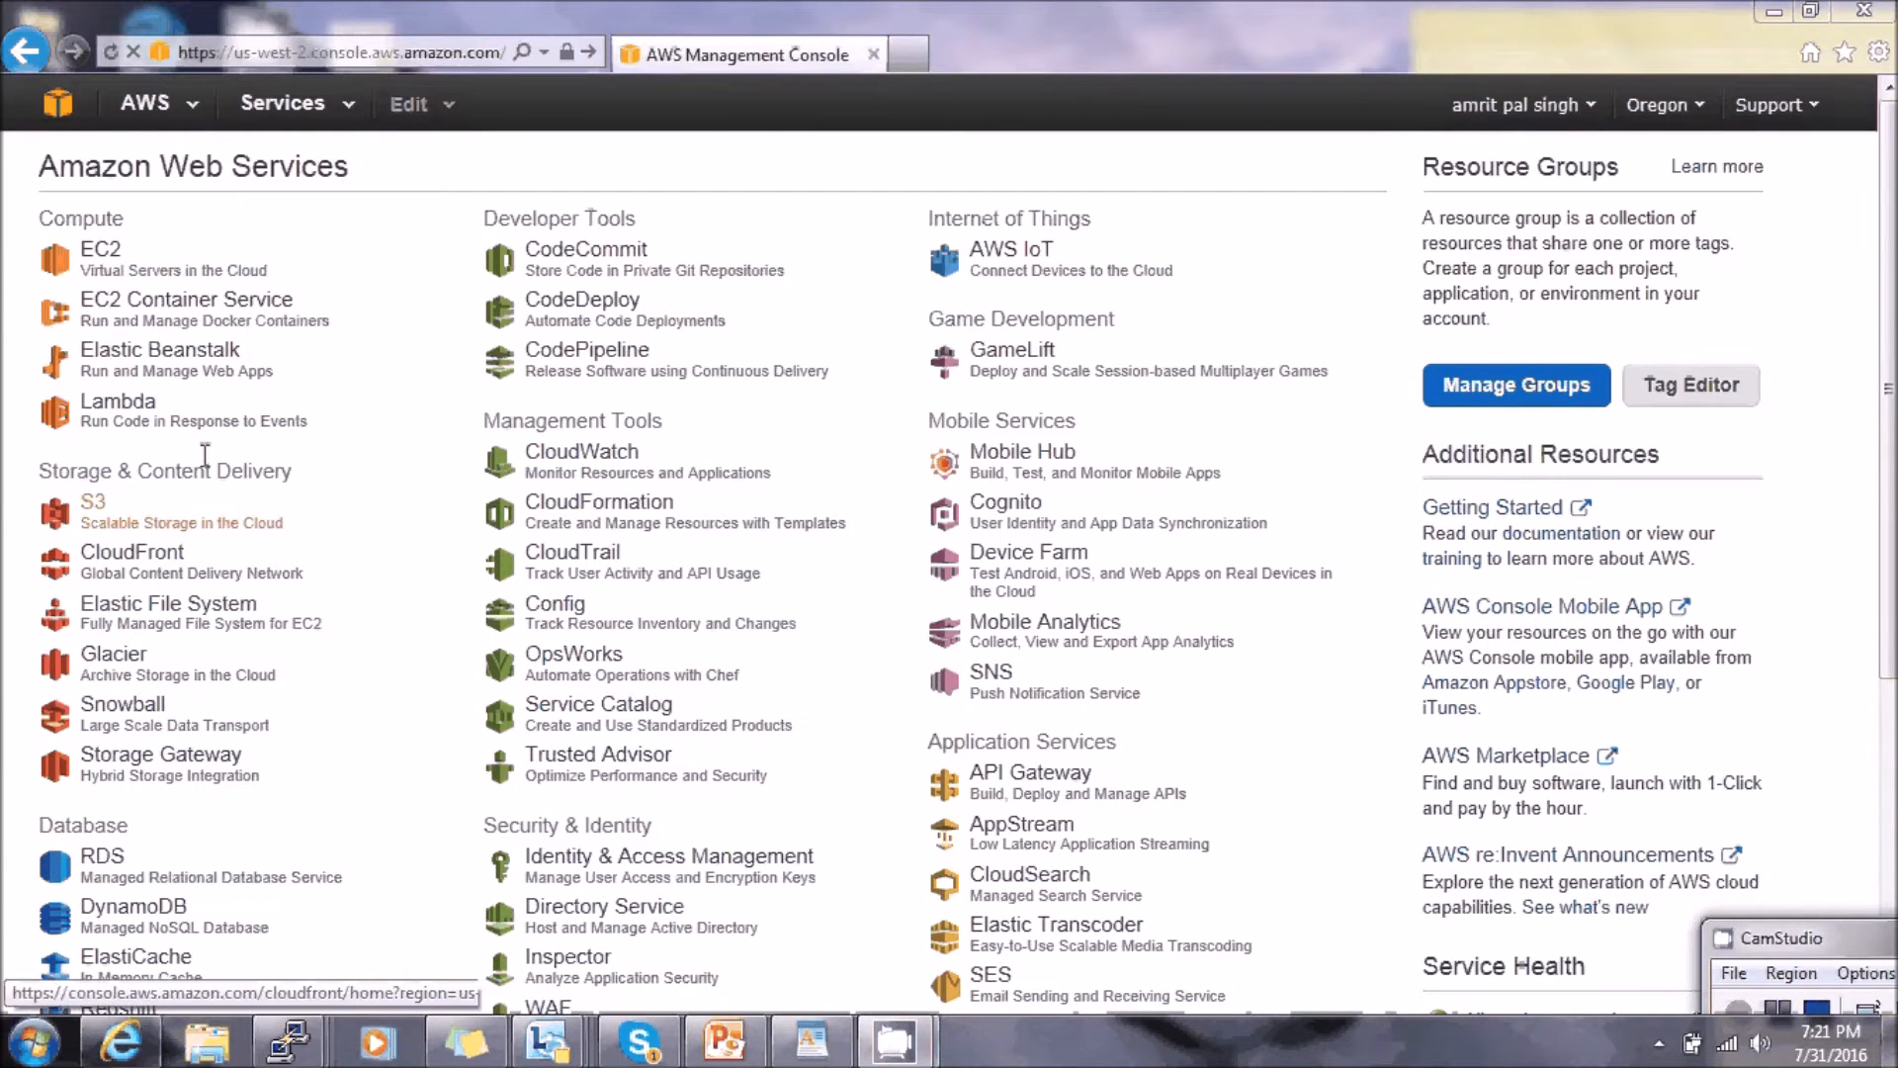
- Open VPC from the Networking services and go to its 2 route tables
scroll(1403, 559, "down", 2)
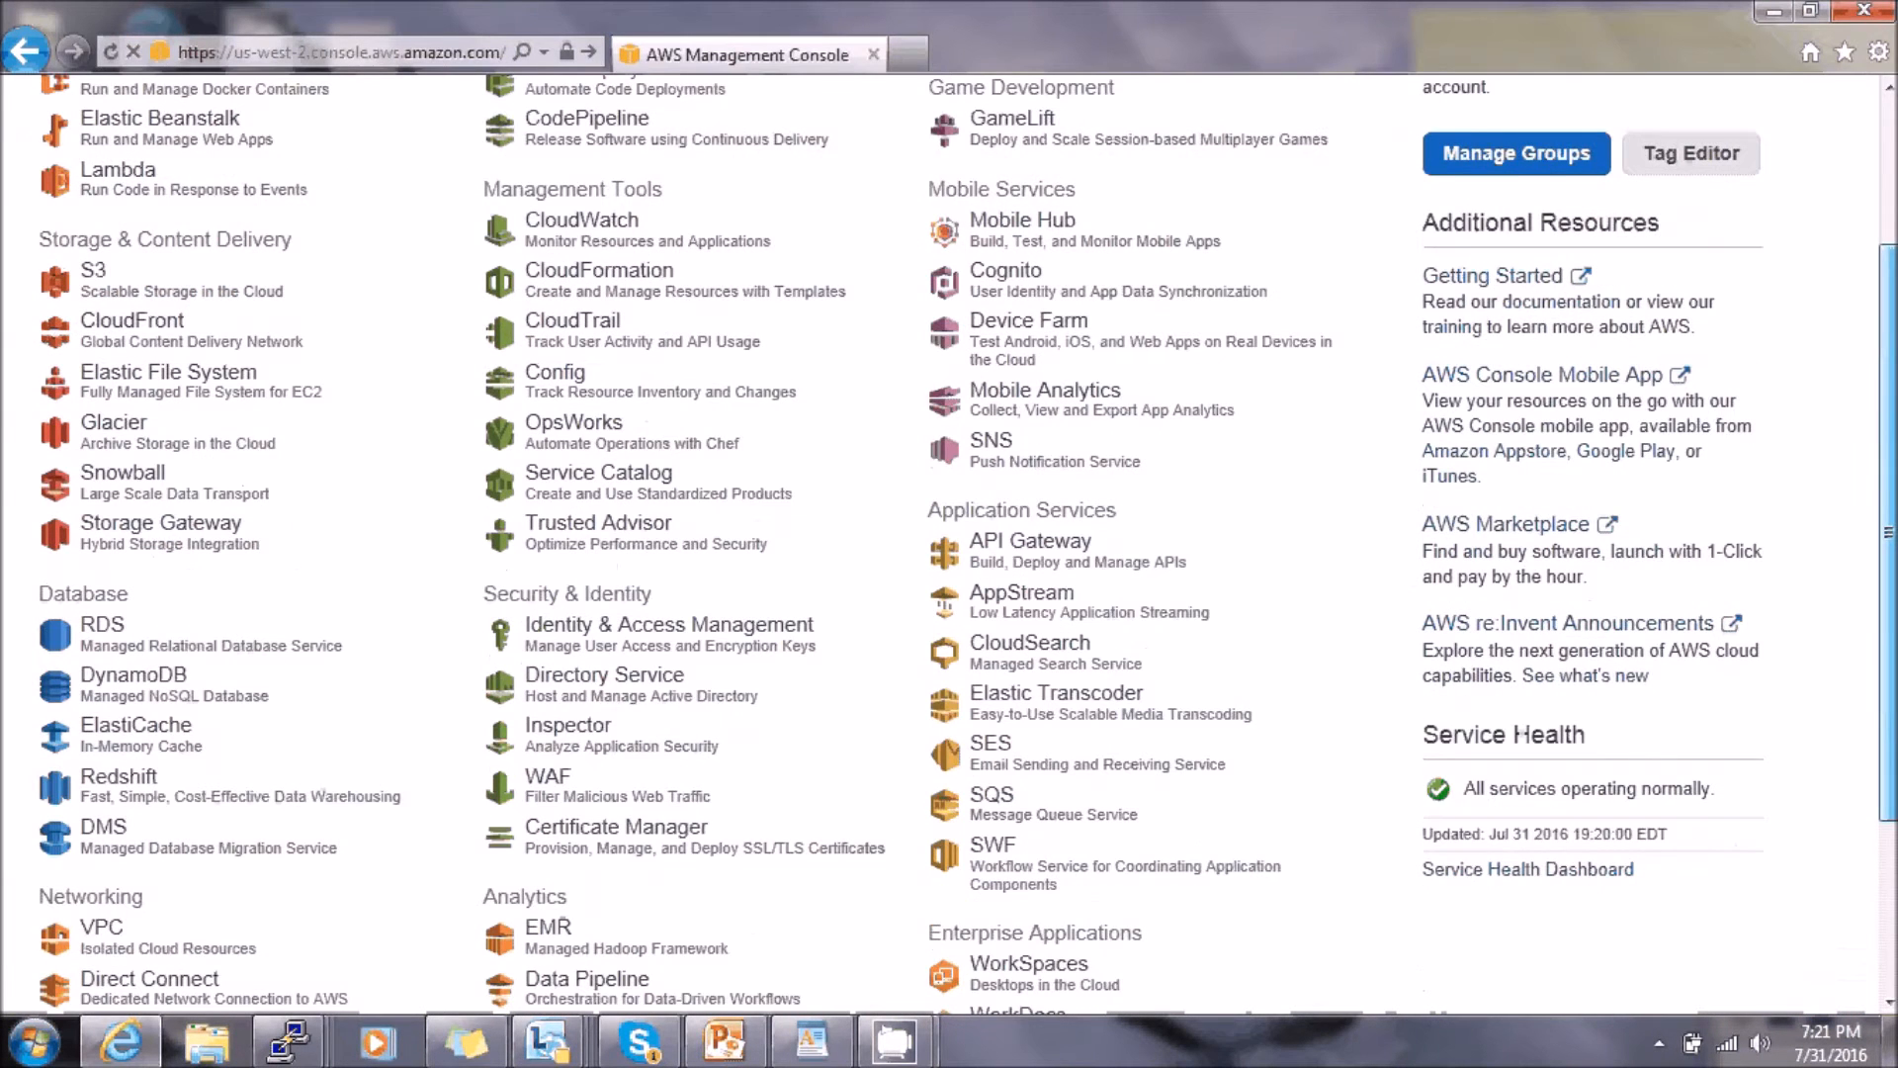
scroll(99, 776, "down", 2)
left_click(99, 771)
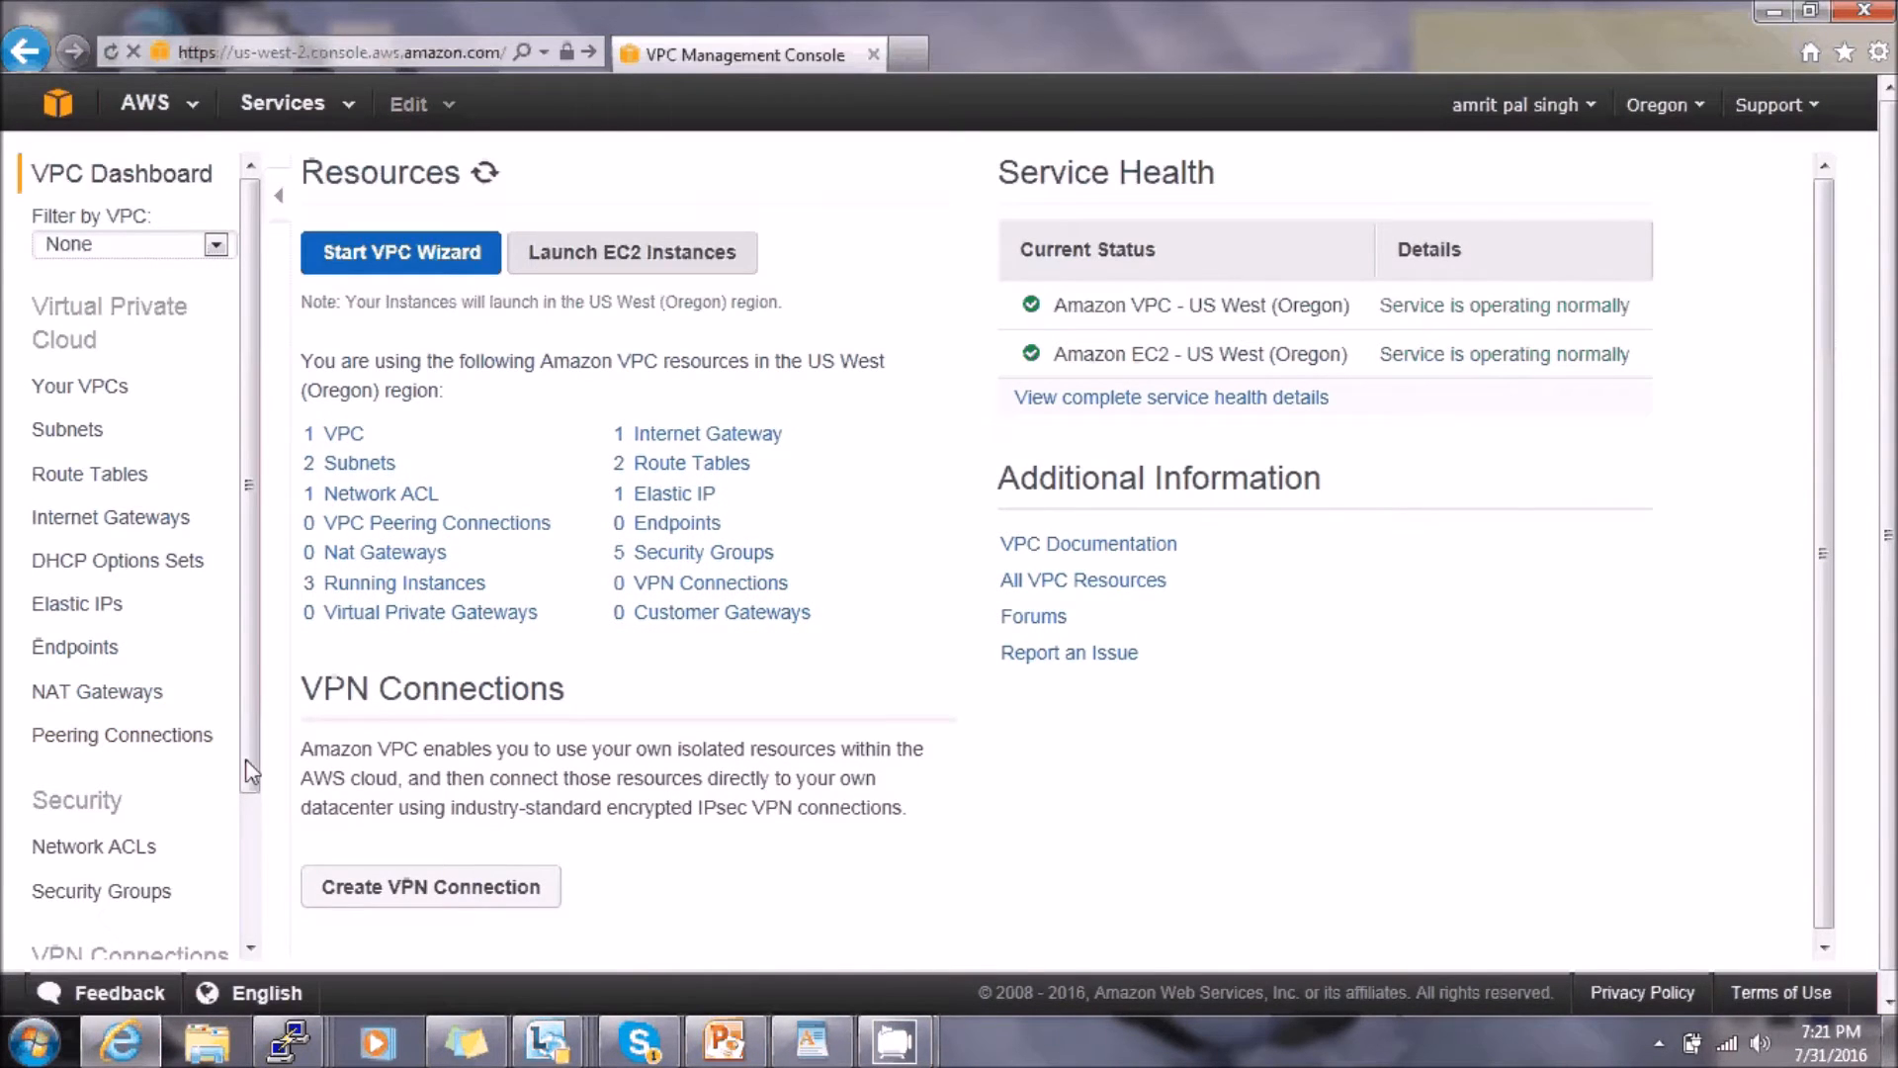
left_click(708, 470)
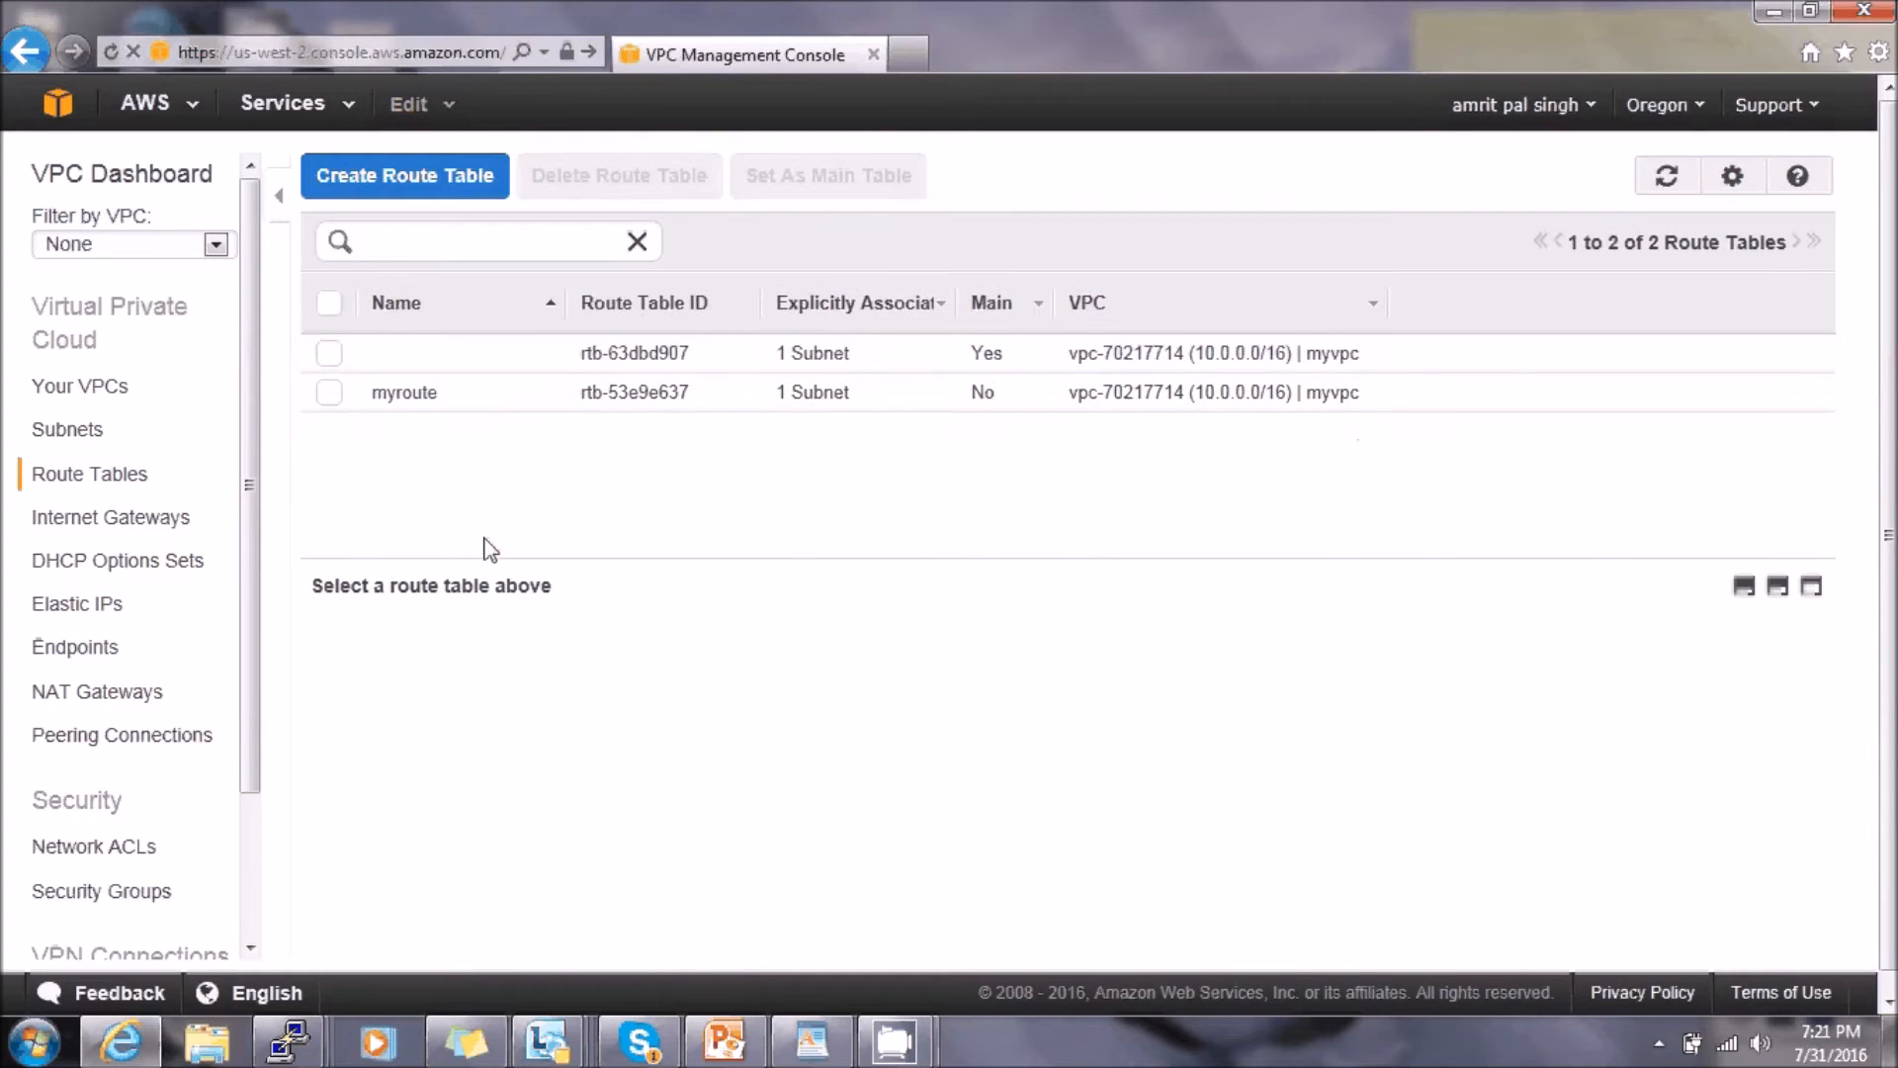
- Add a 0.0.0.0/0 route targeting the nat instance to main route table rtb-63dbd907
left_click(331, 358)
left_click(519, 648)
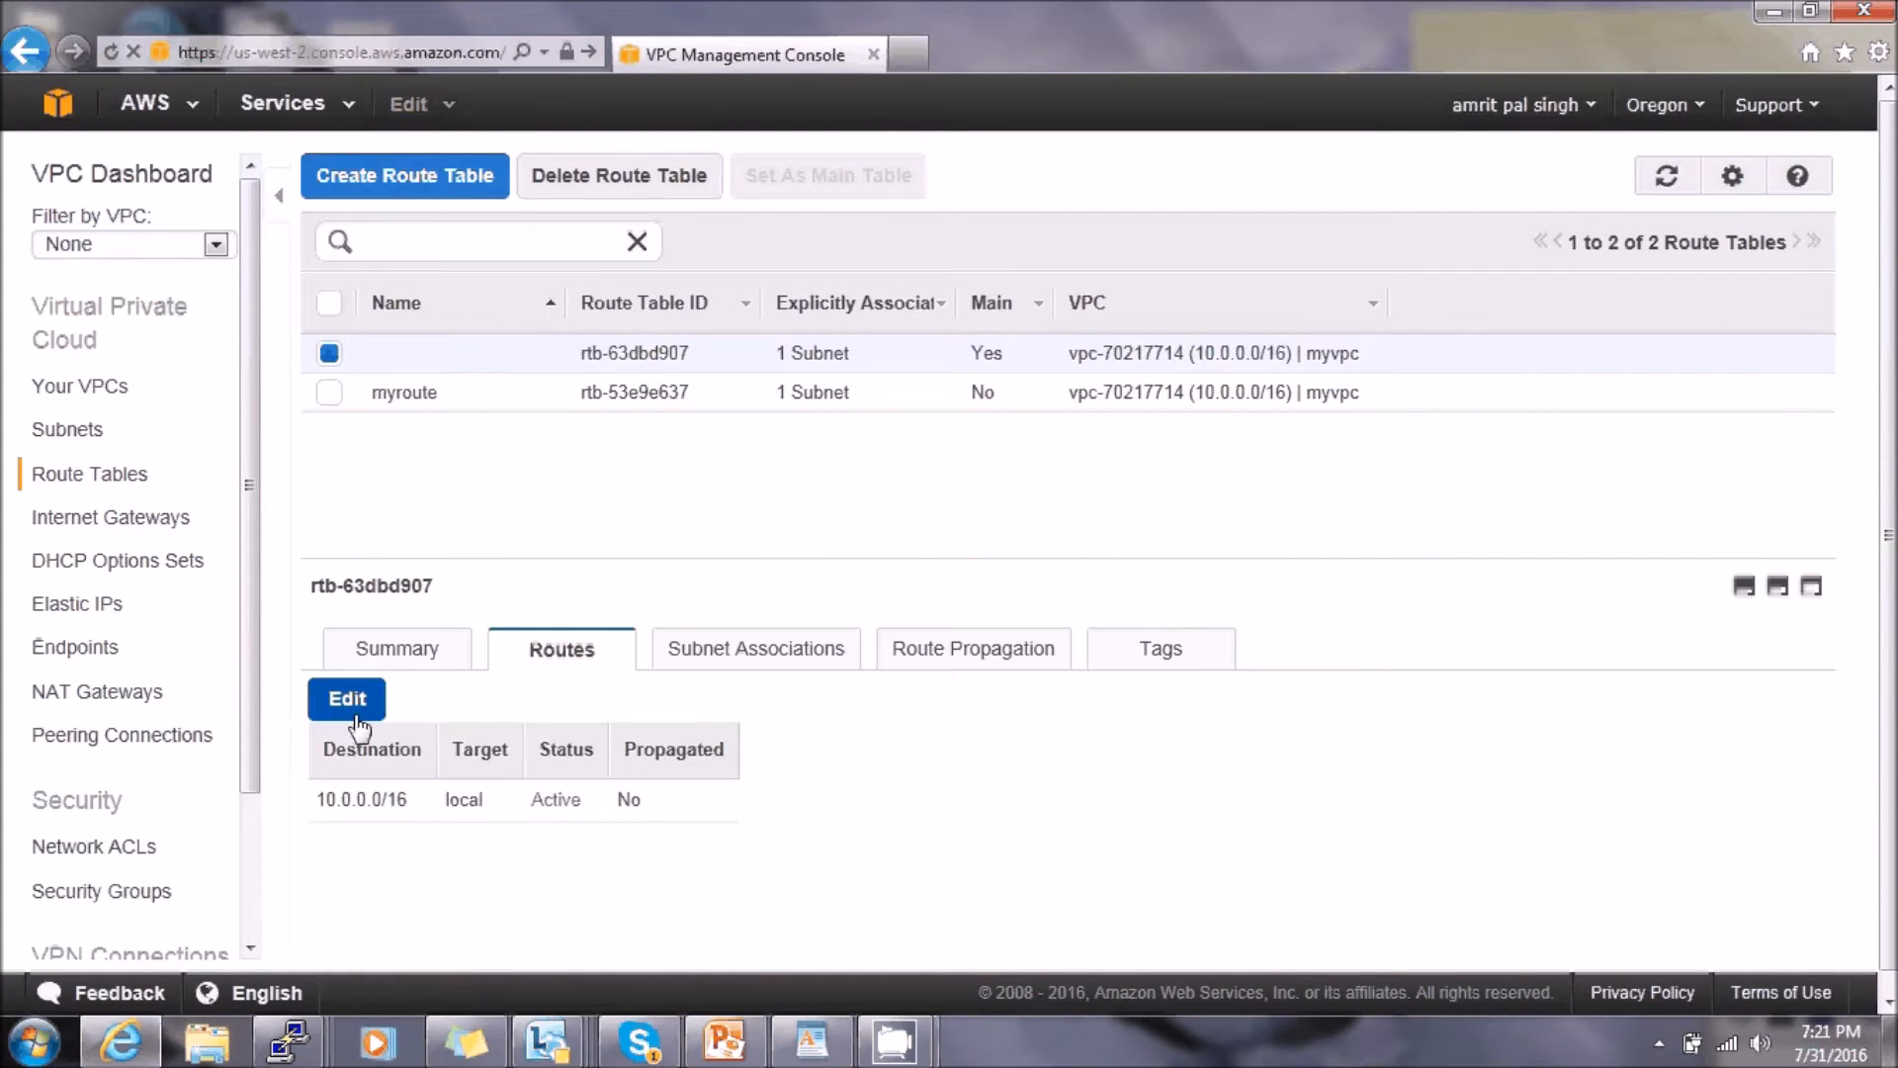
left_click(358, 717)
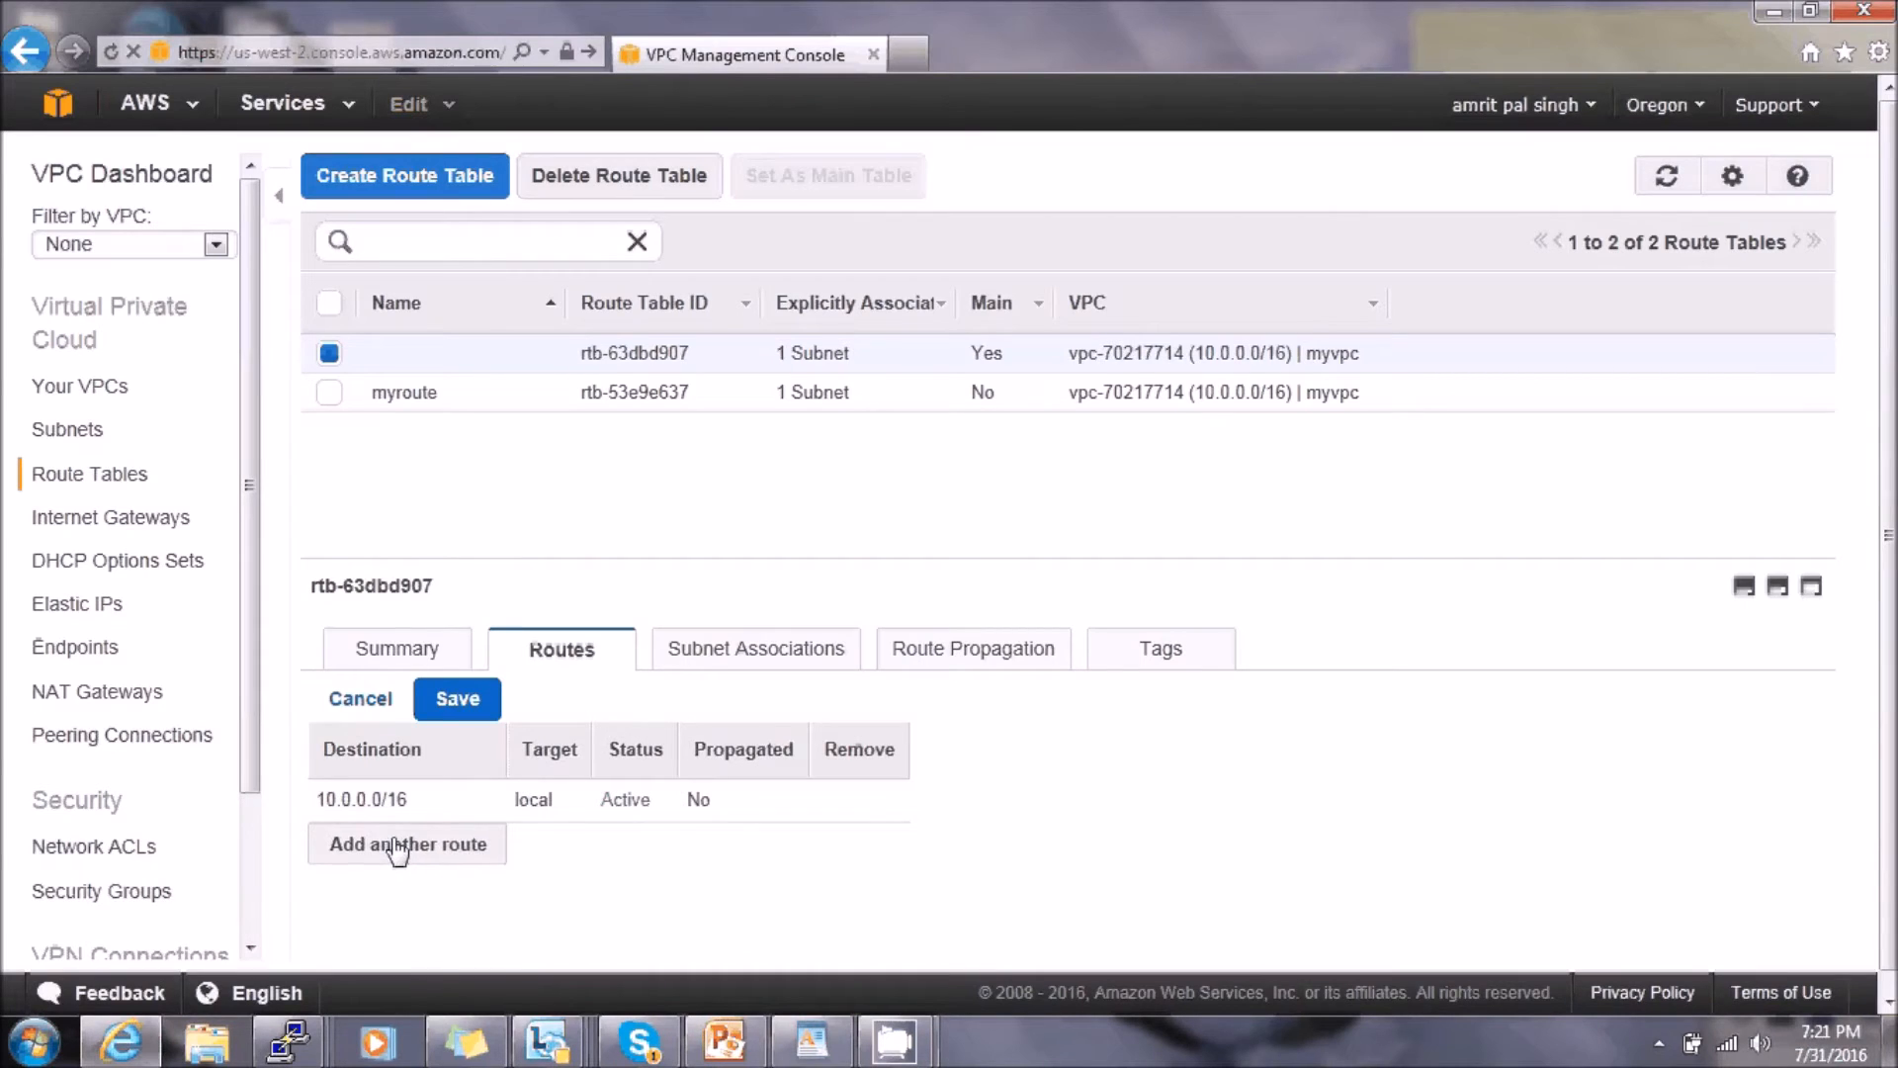
left_click(396, 842)
left_click(395, 845)
type("0.0.0.0")
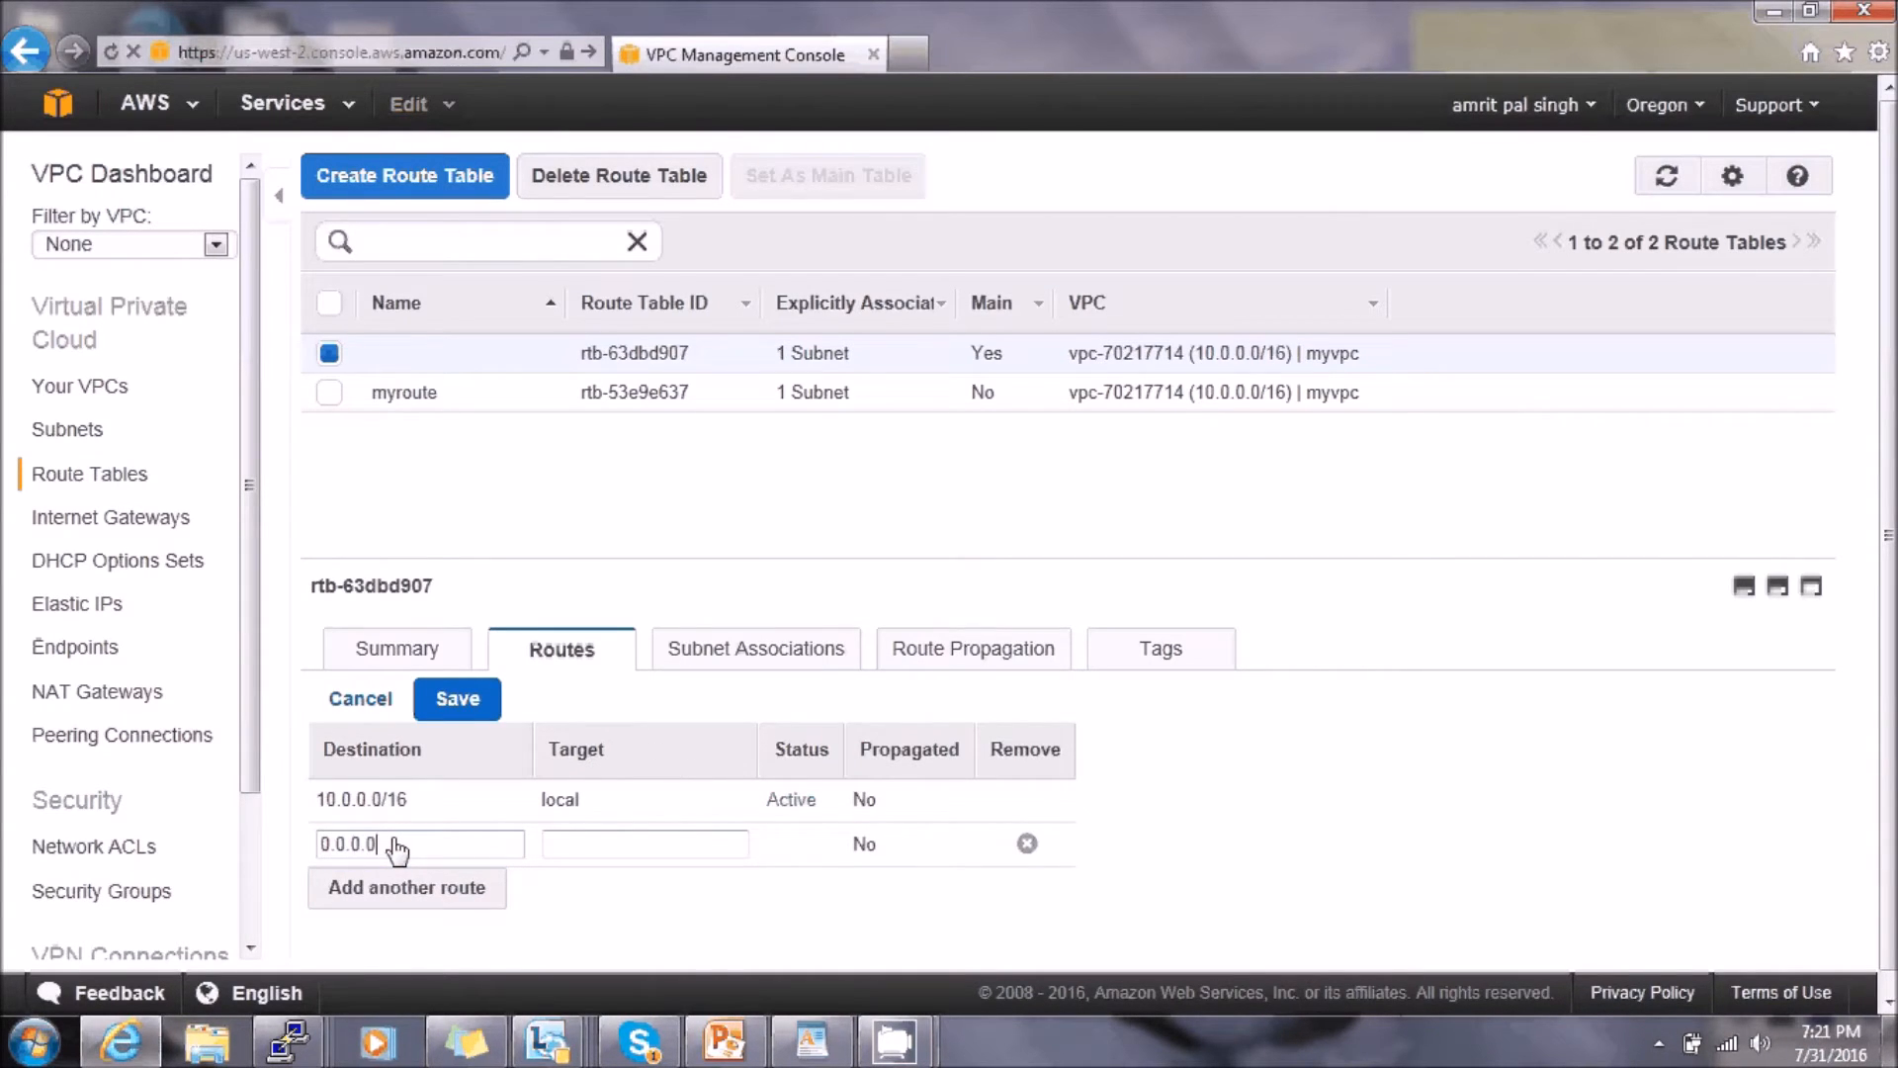
type("/0")
left_click(649, 842)
left_click(632, 910)
left_click(466, 705)
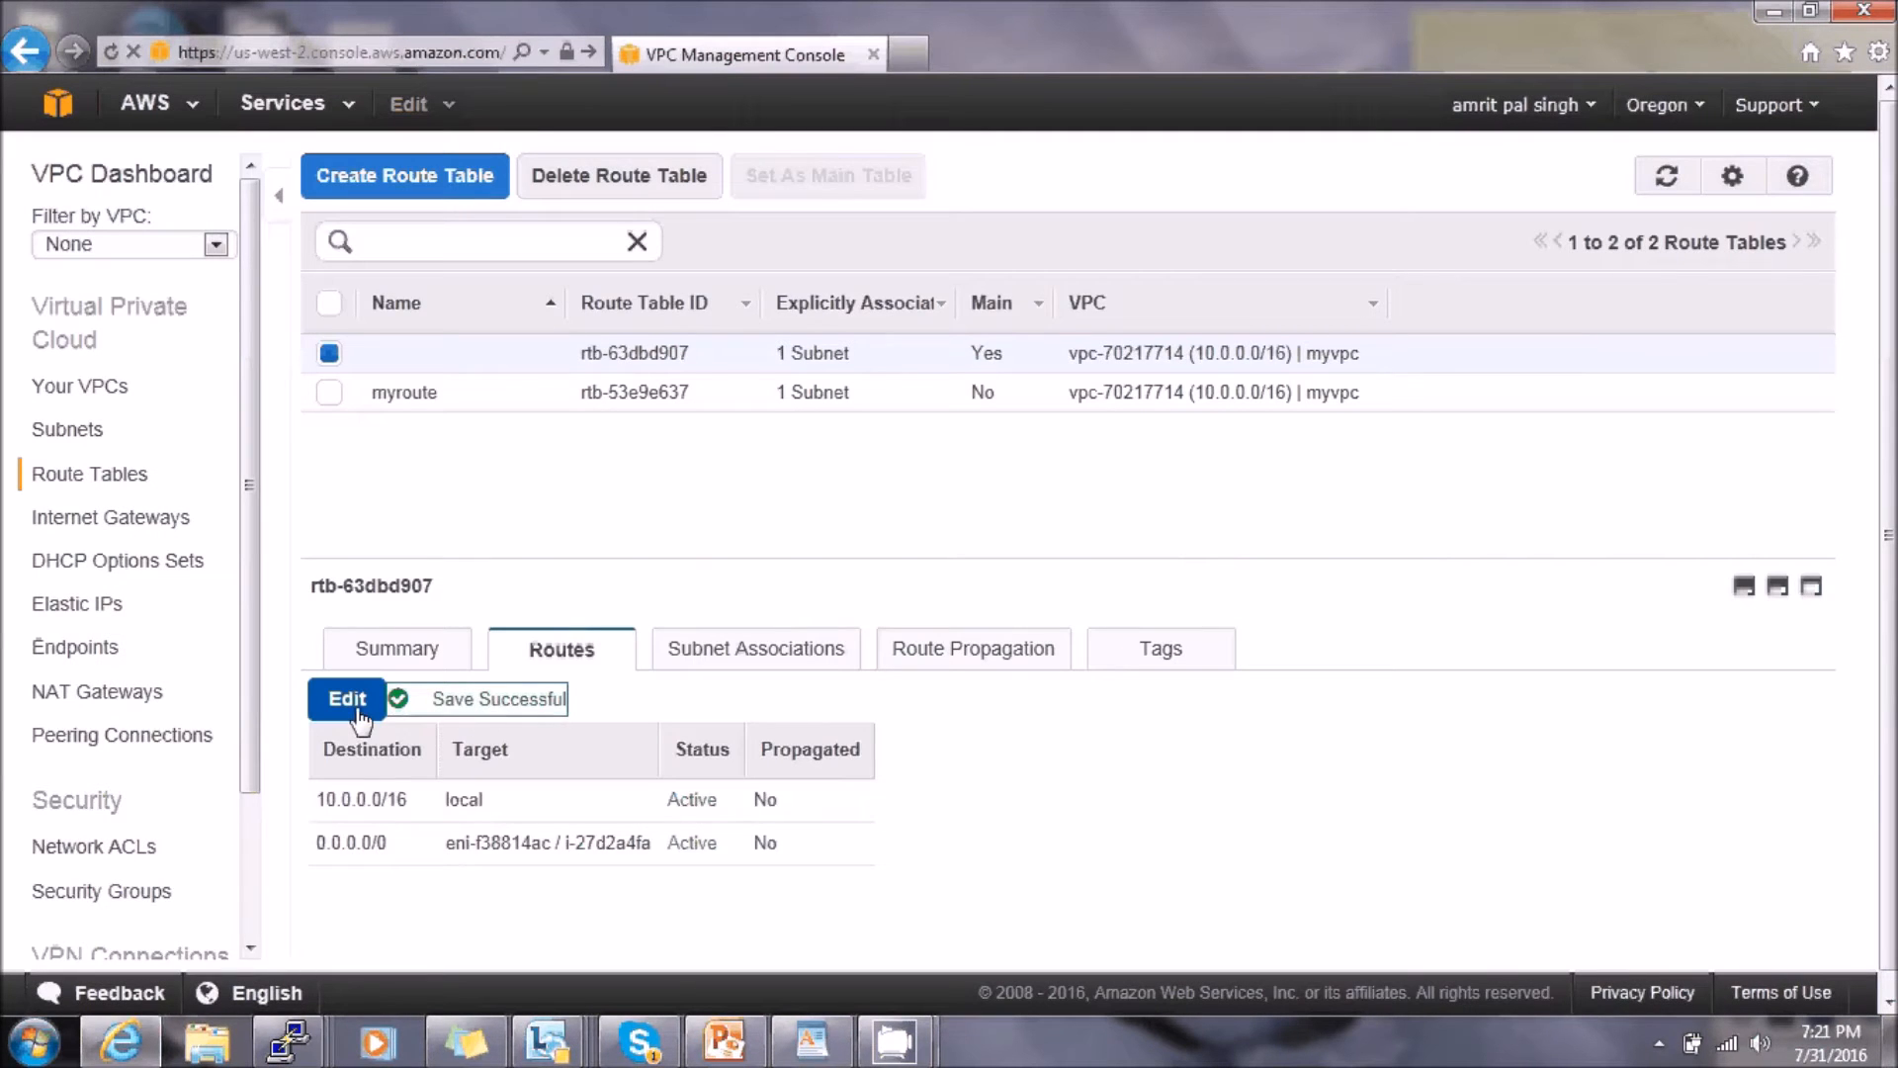
- Correct the new route's destination to 0.0.0.0/0 and save the routes again
left_click(347, 700)
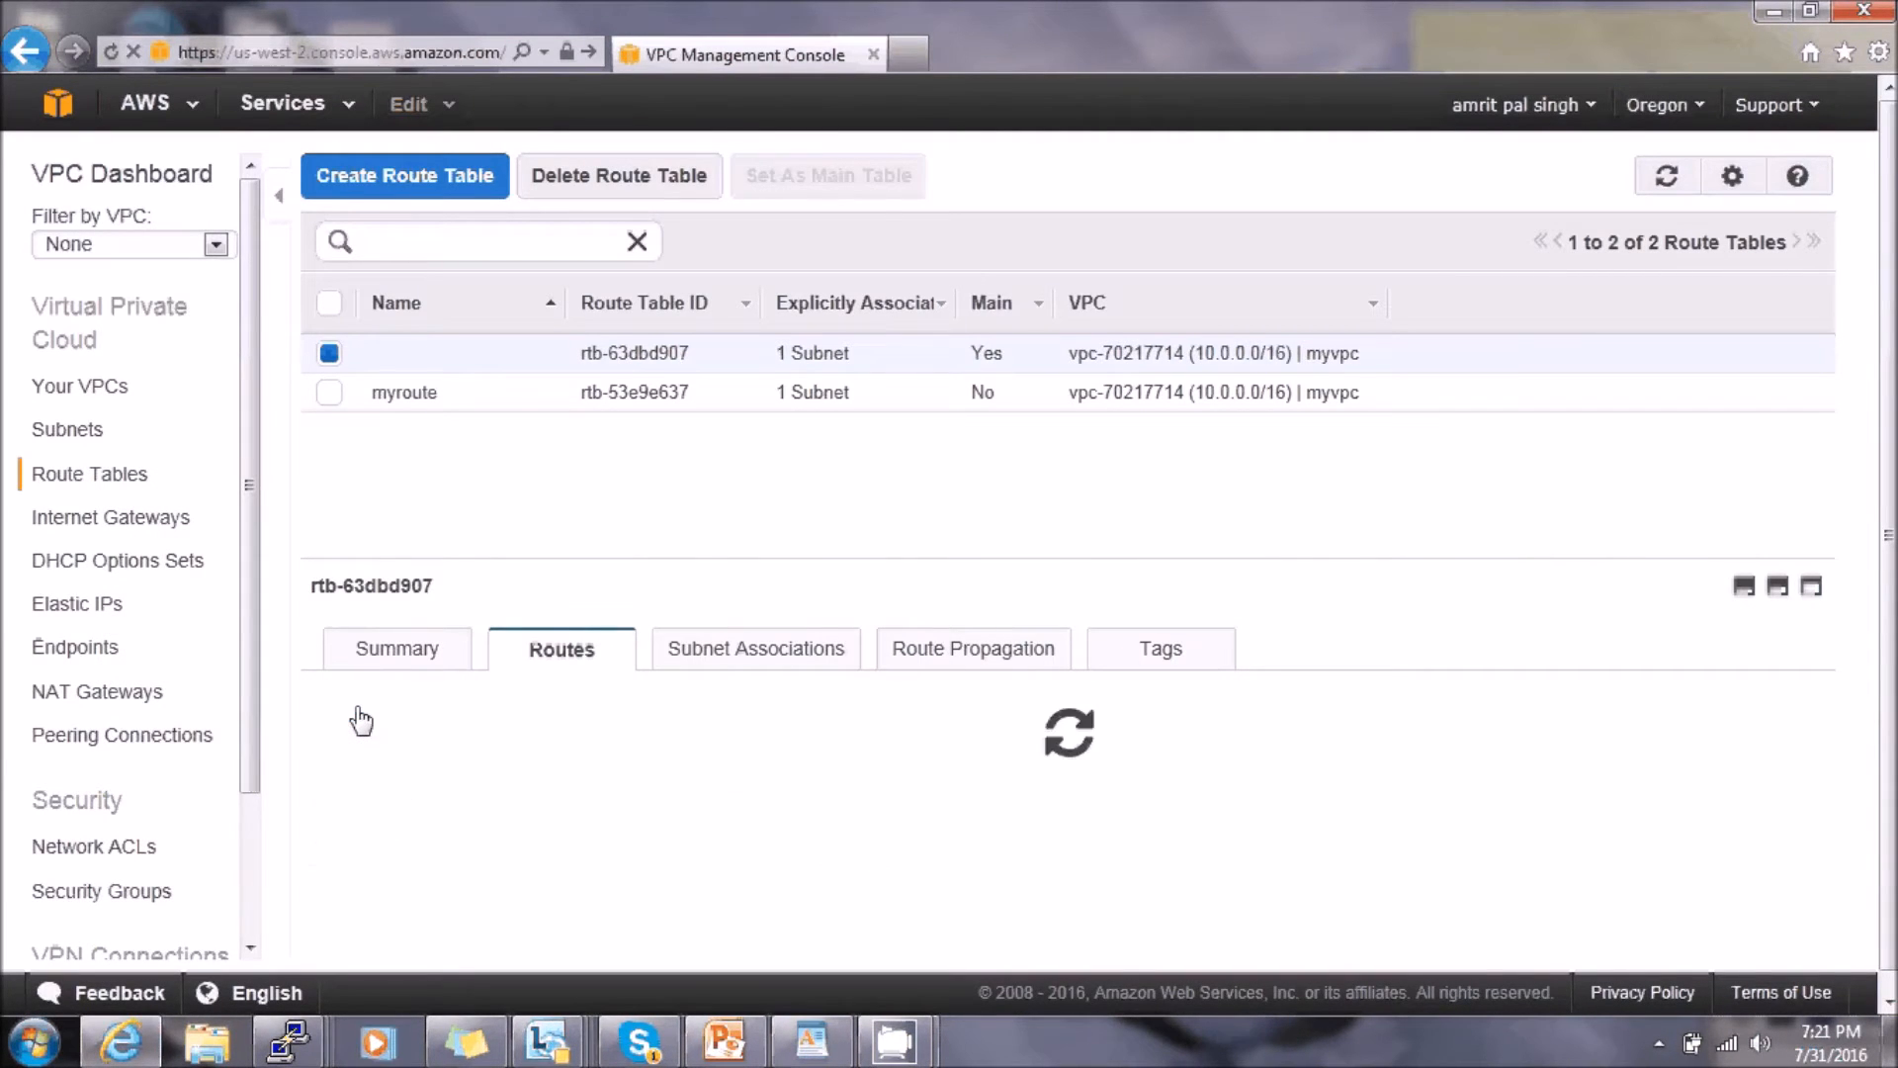
left_click_drag(400, 842, 187, 847)
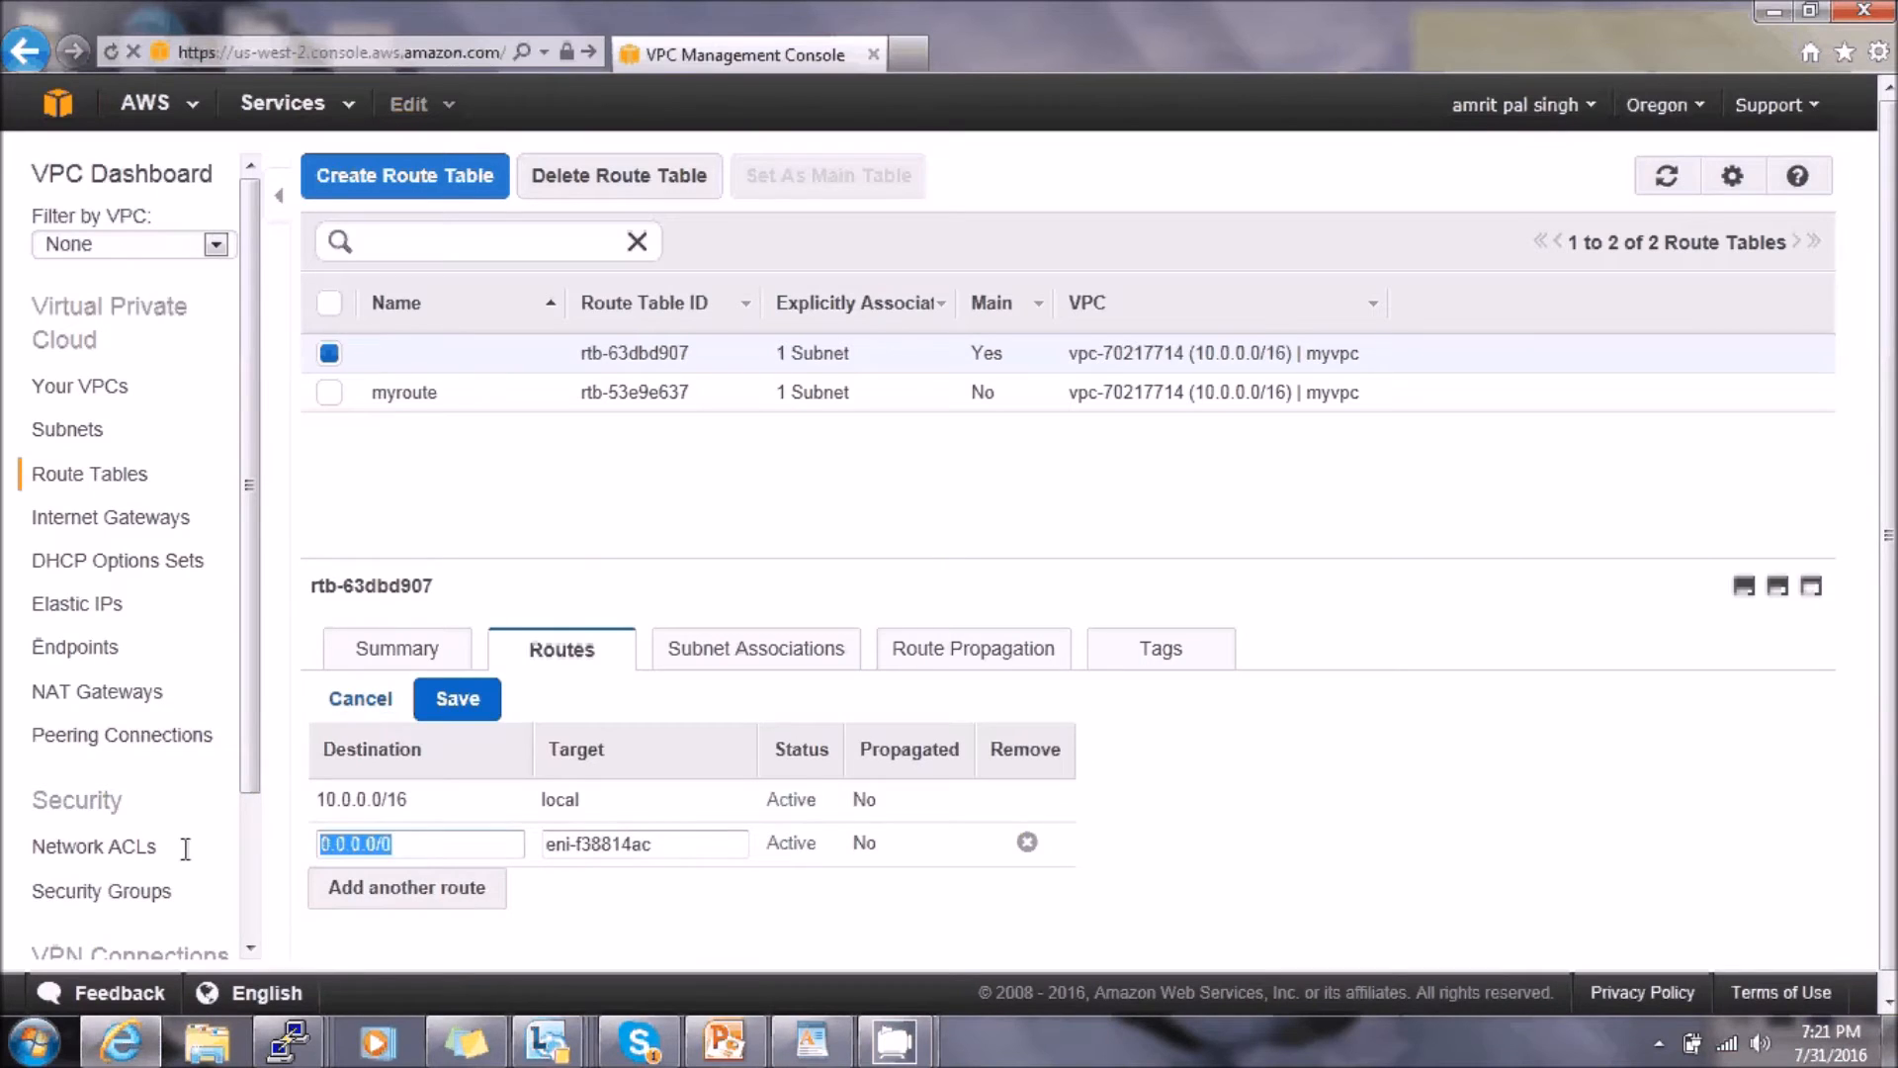
type("lo")
key("BackSpace")
key("BackSpace")
type("0.0.0.0/0")
left_click(457, 697)
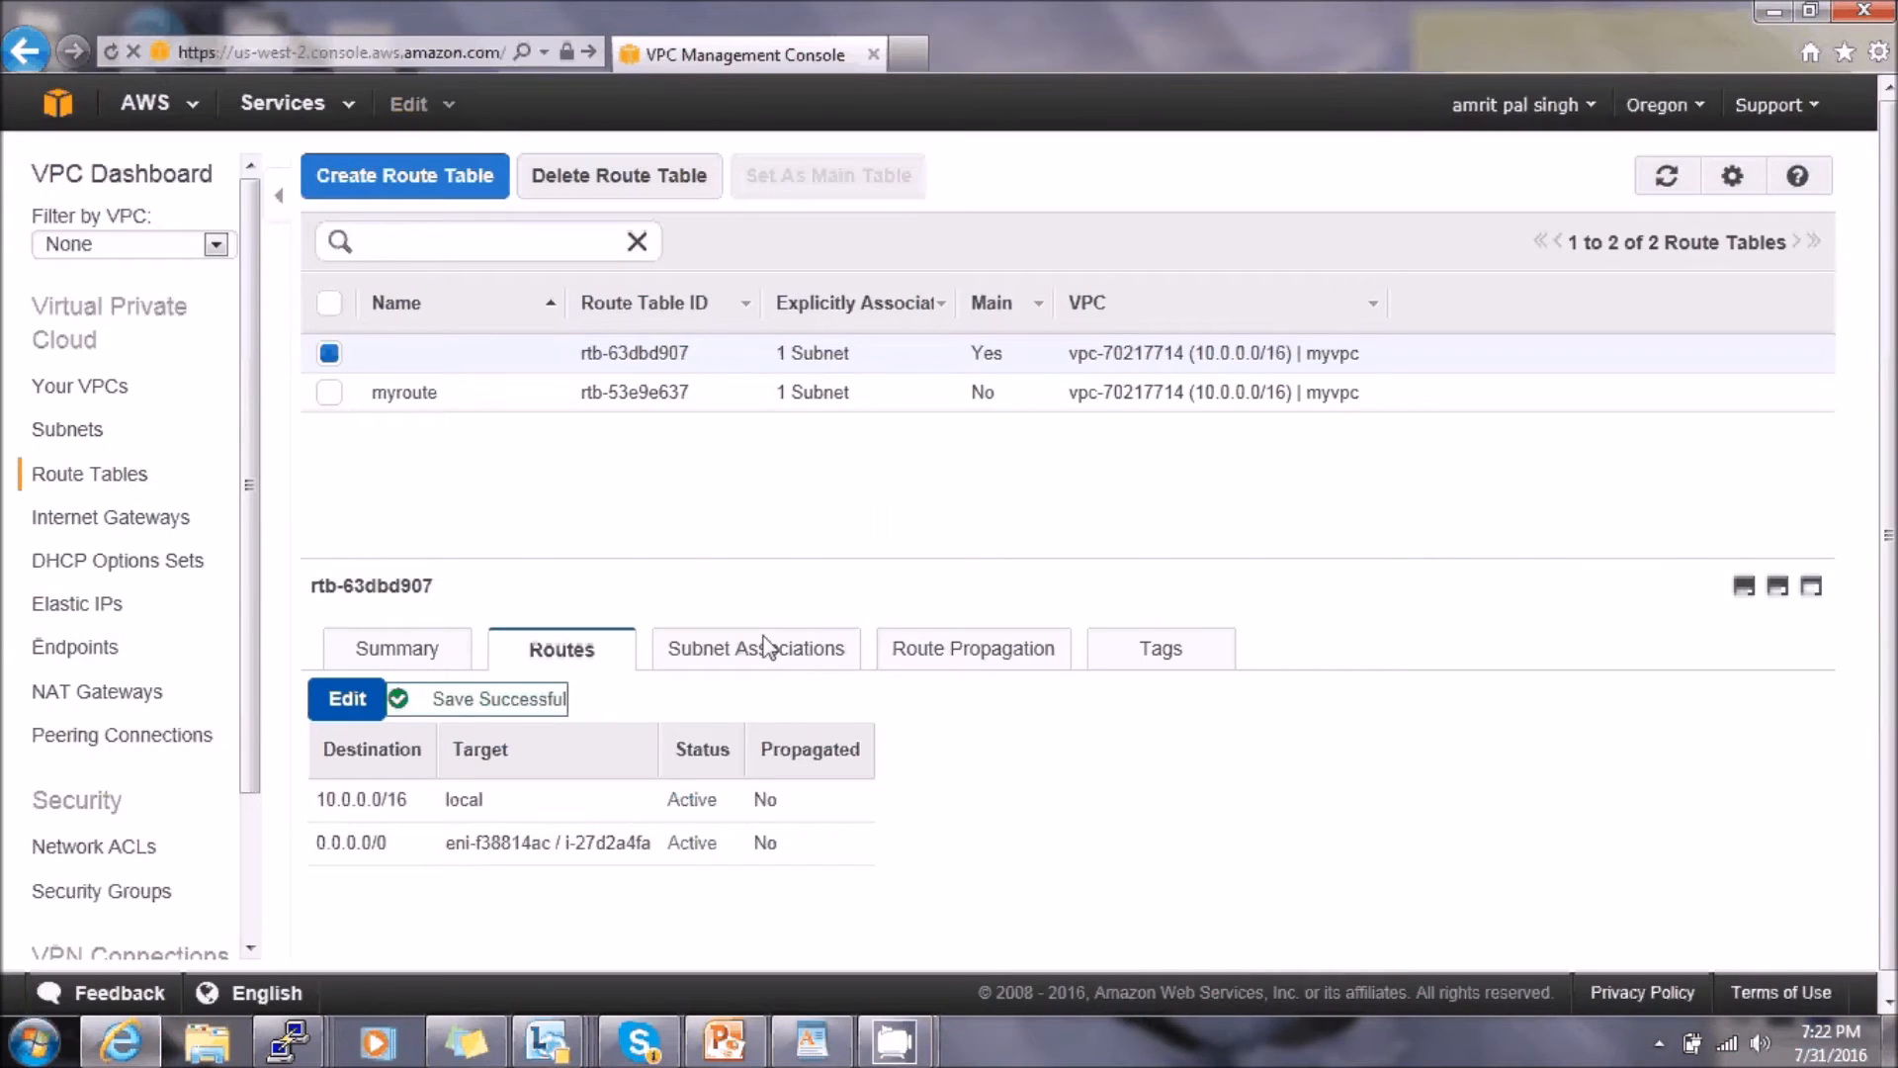
left_click(66, 120)
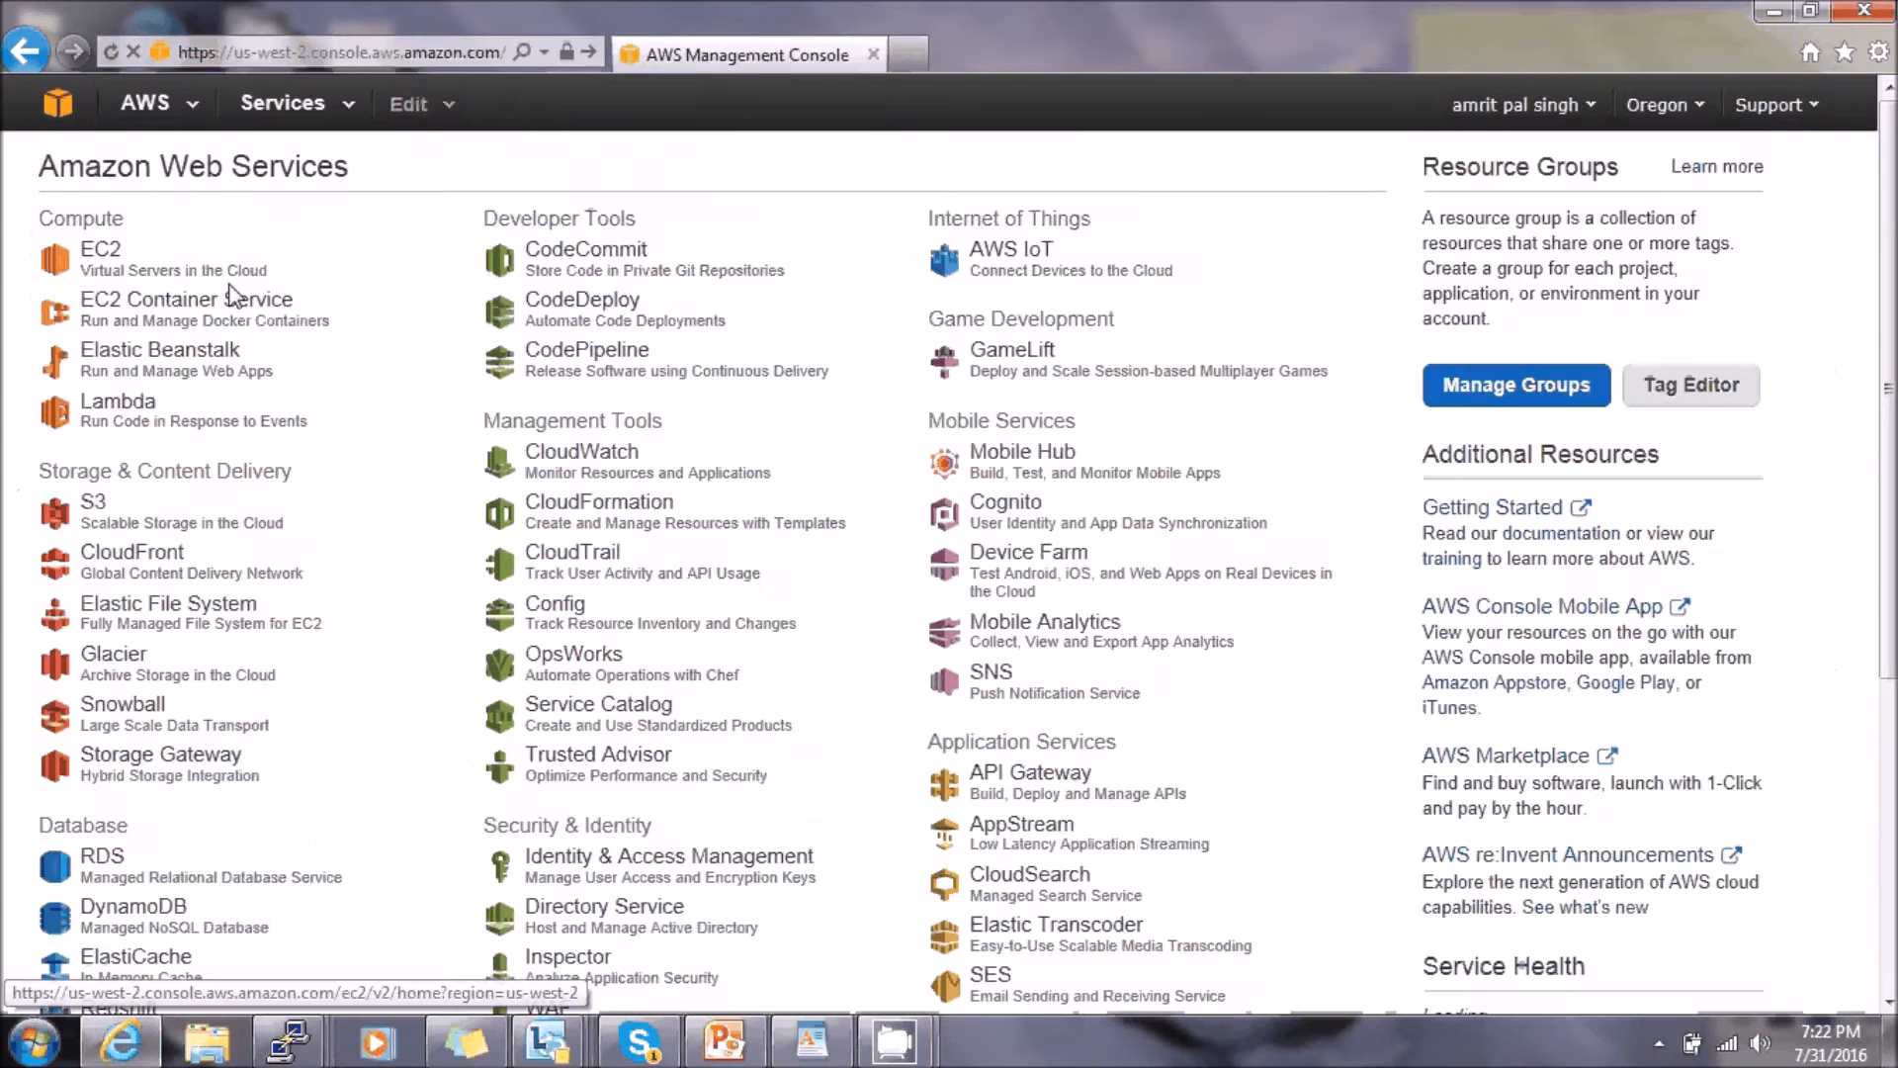
- Review the closing and NAT checklist slides in PowerPoint, then list the running EC2 instances
left_click(136, 263)
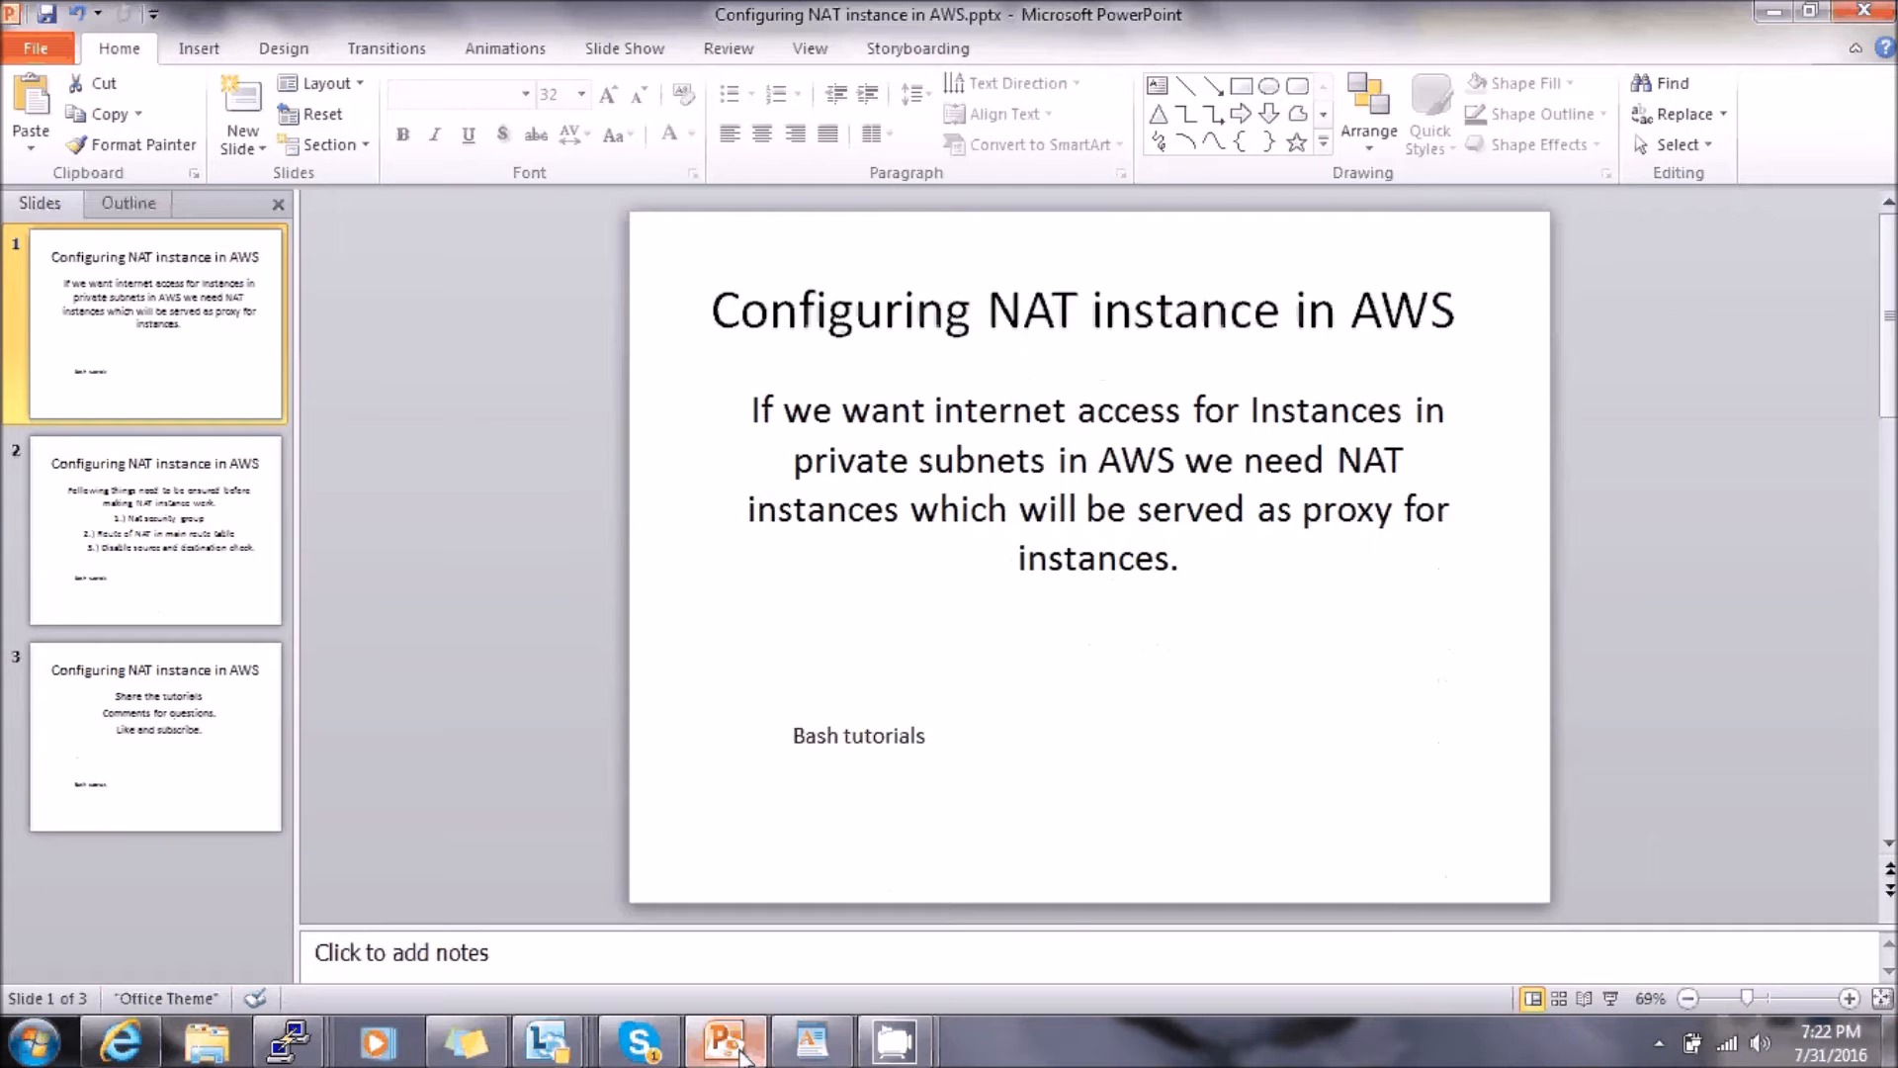
left_click(198, 654)
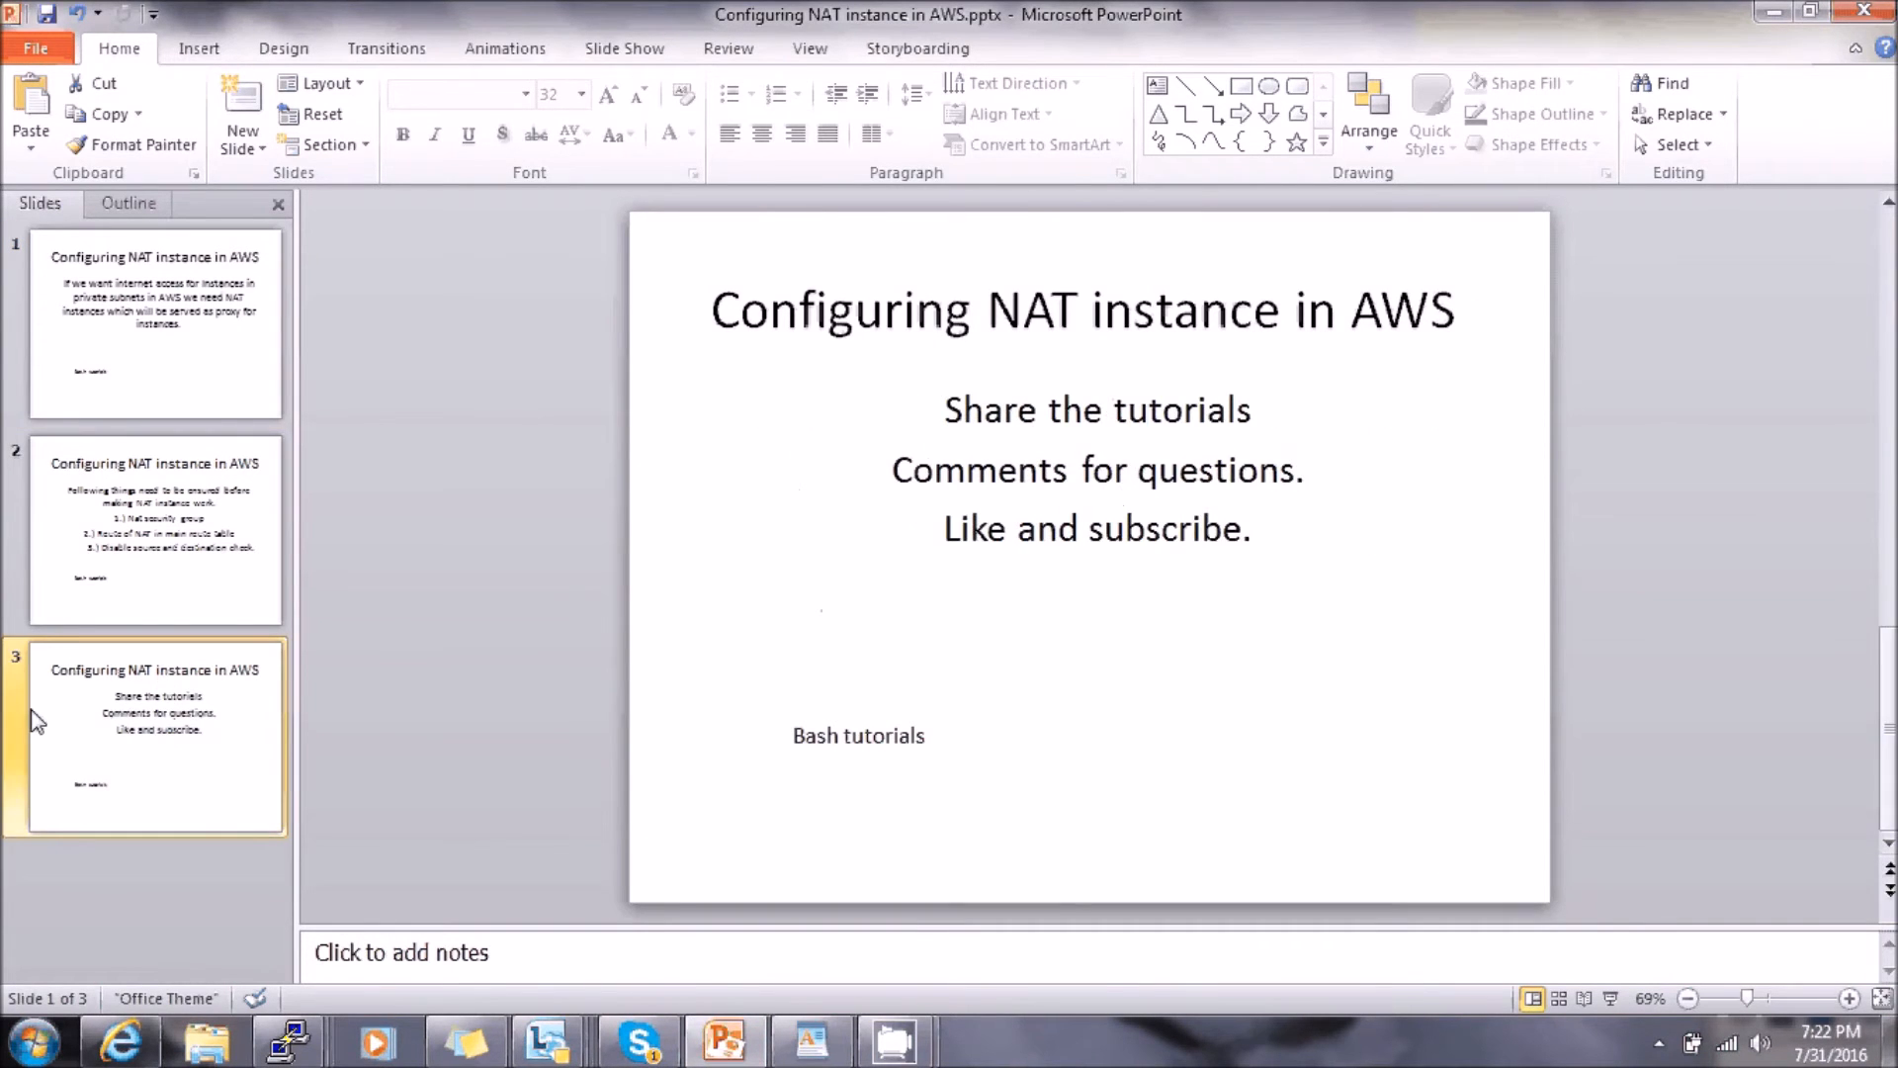
left_click(127, 573)
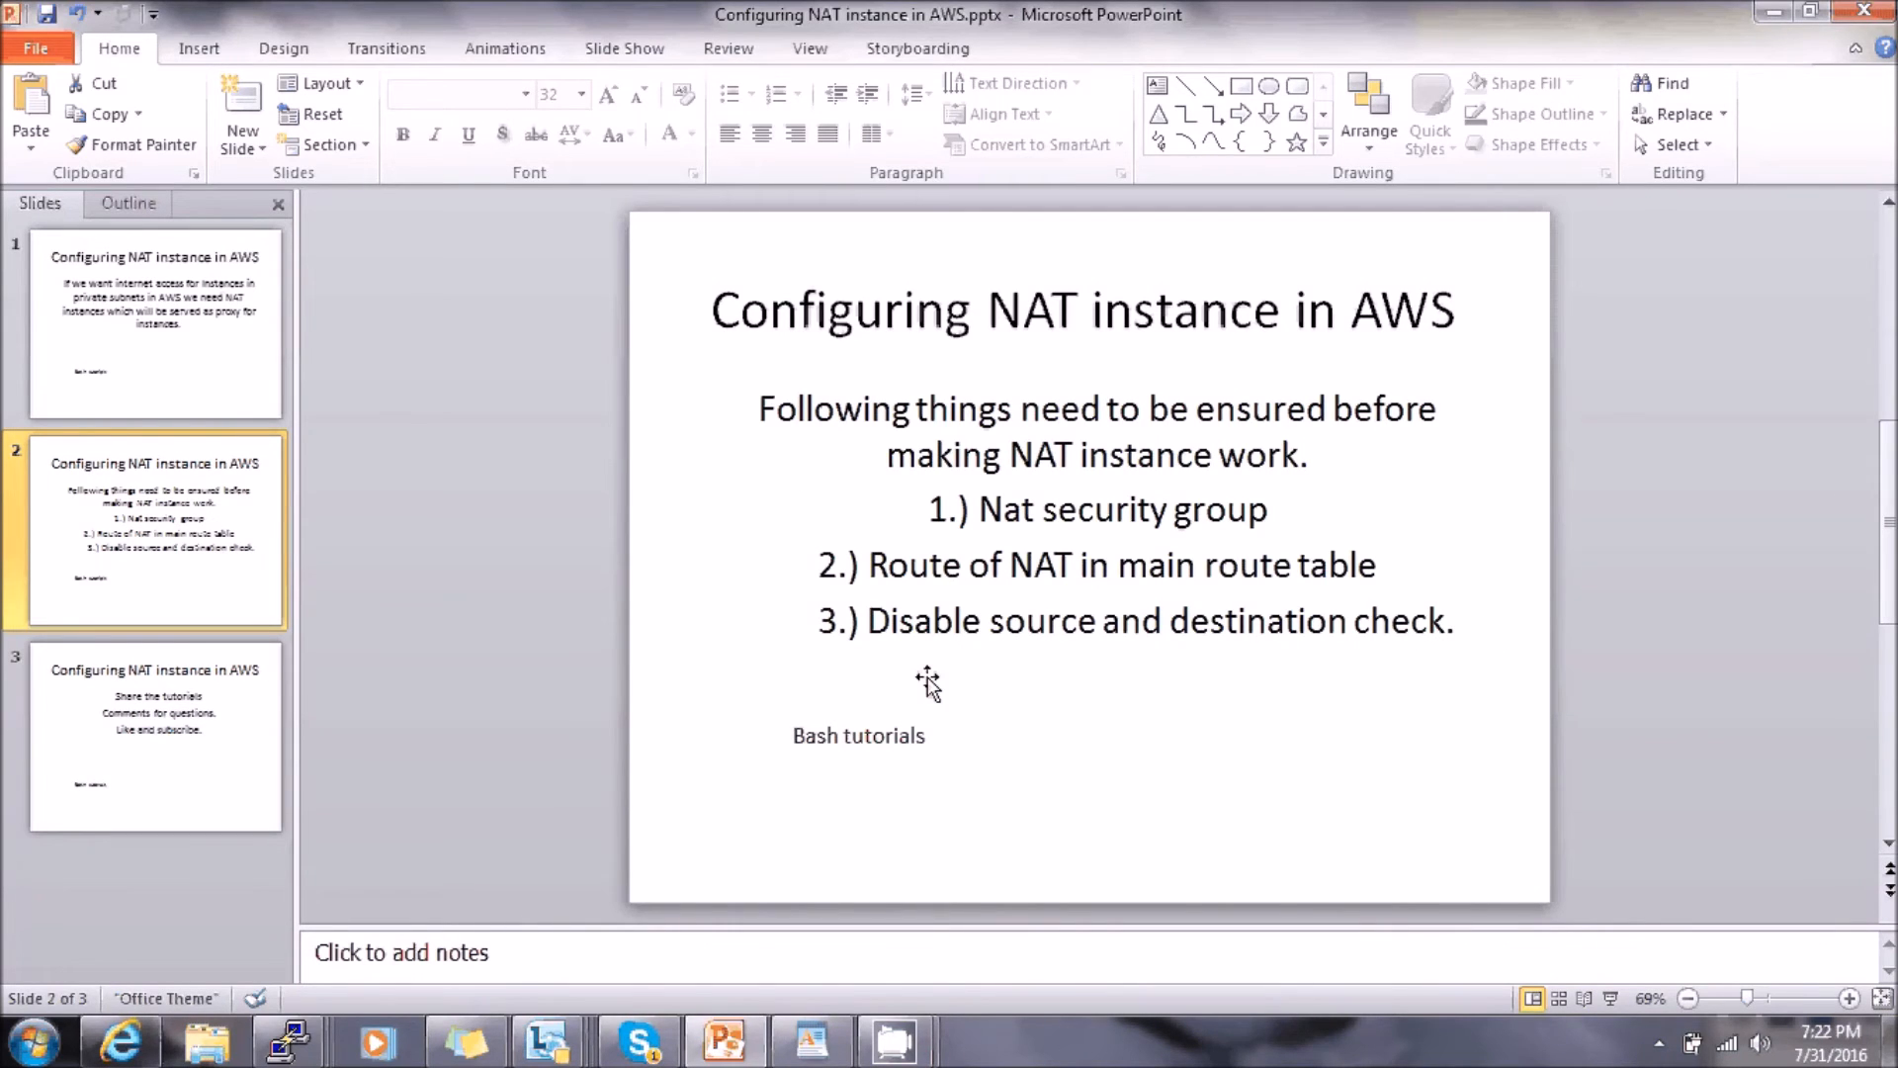
left_click(1774, 20)
left_click(481, 265)
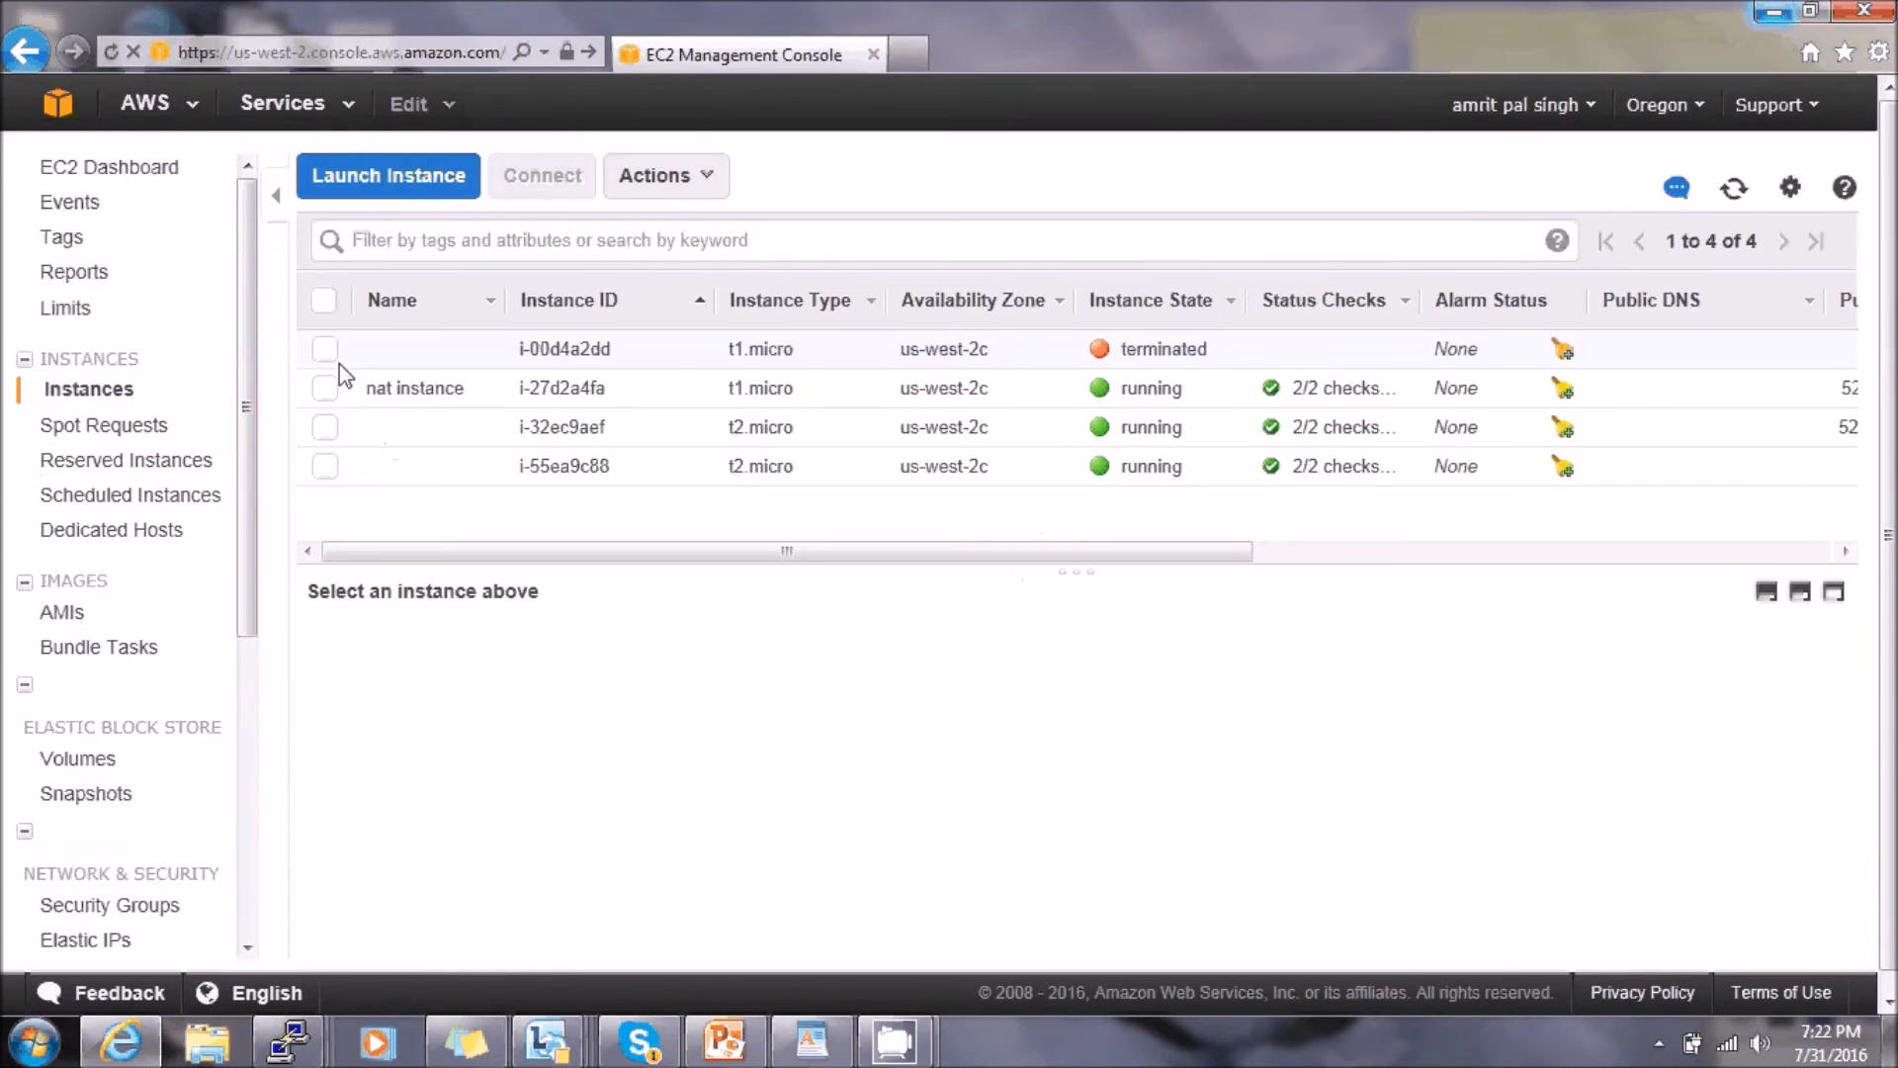
- Launch the Java SSH client for instance i-32ec9aef, allowing the outdated Java plugin once
left_click(324, 428)
left_click(536, 195)
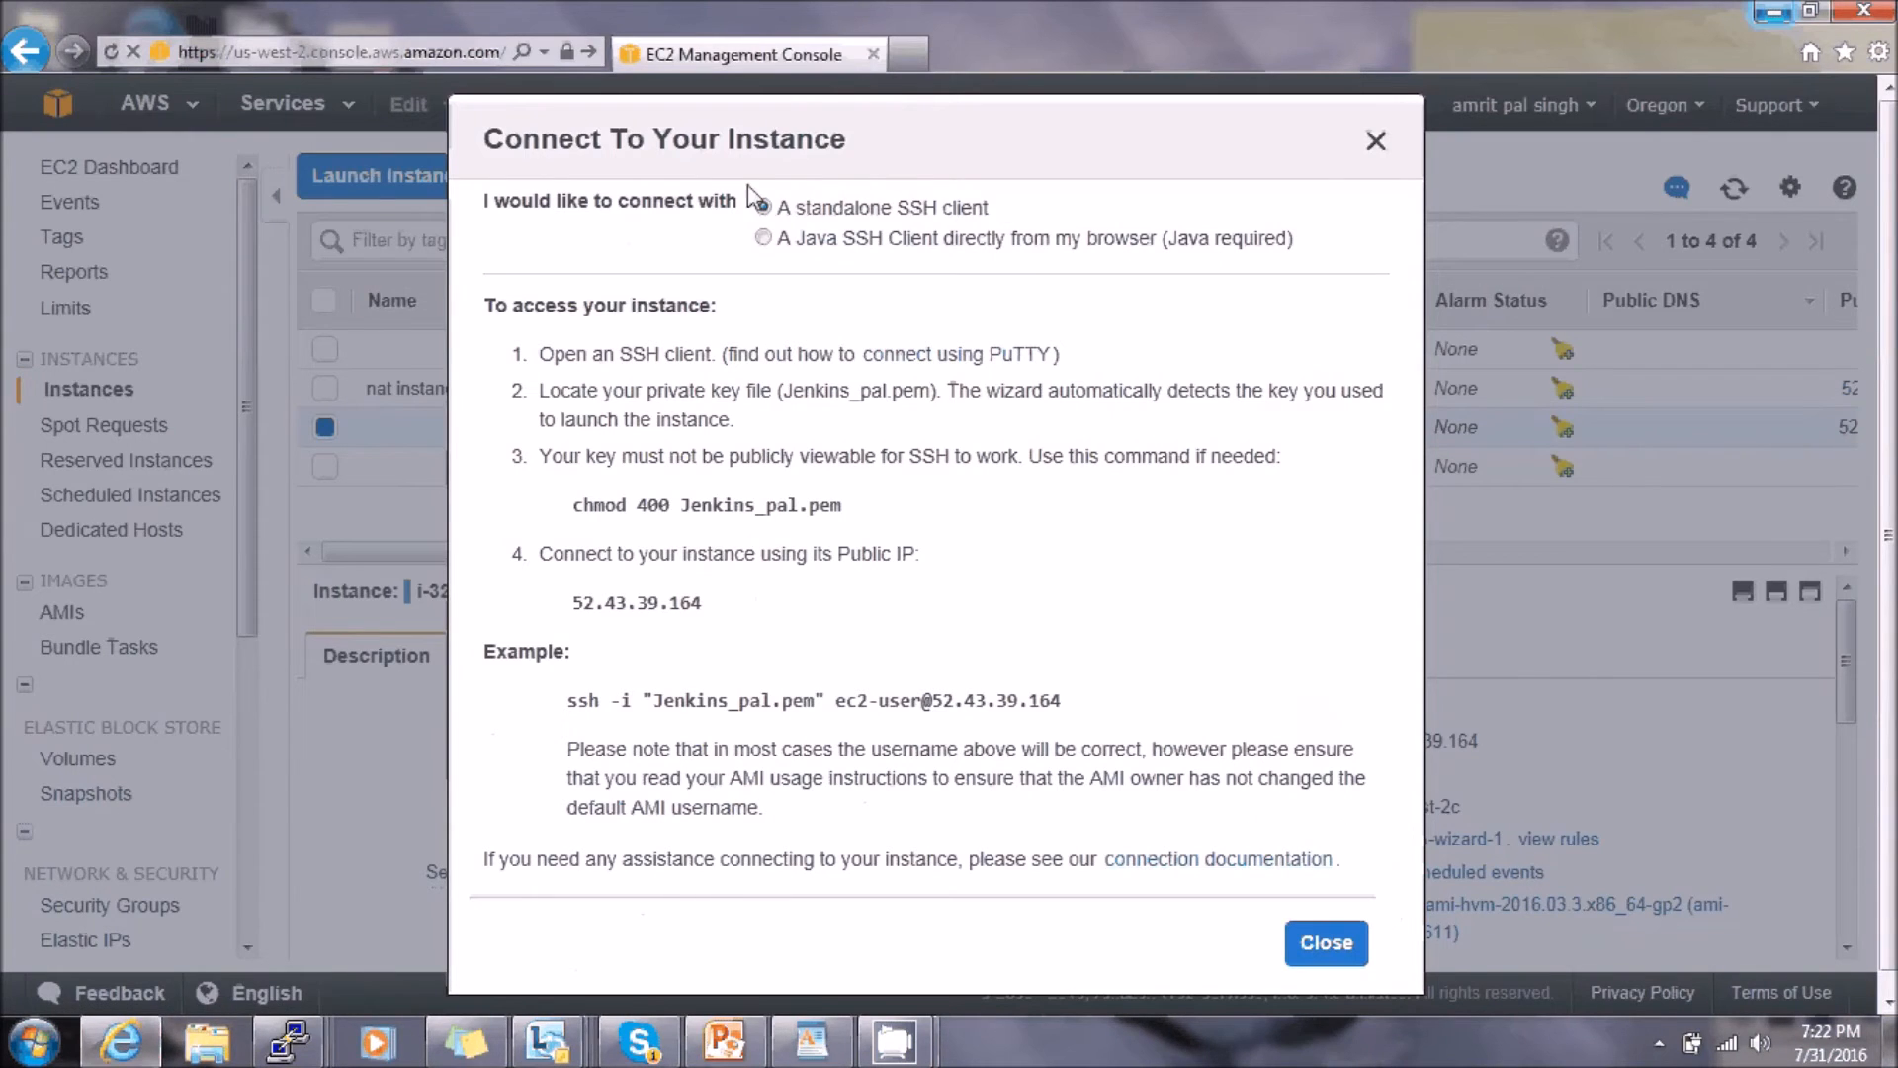
left_click(763, 238)
left_click(1275, 613)
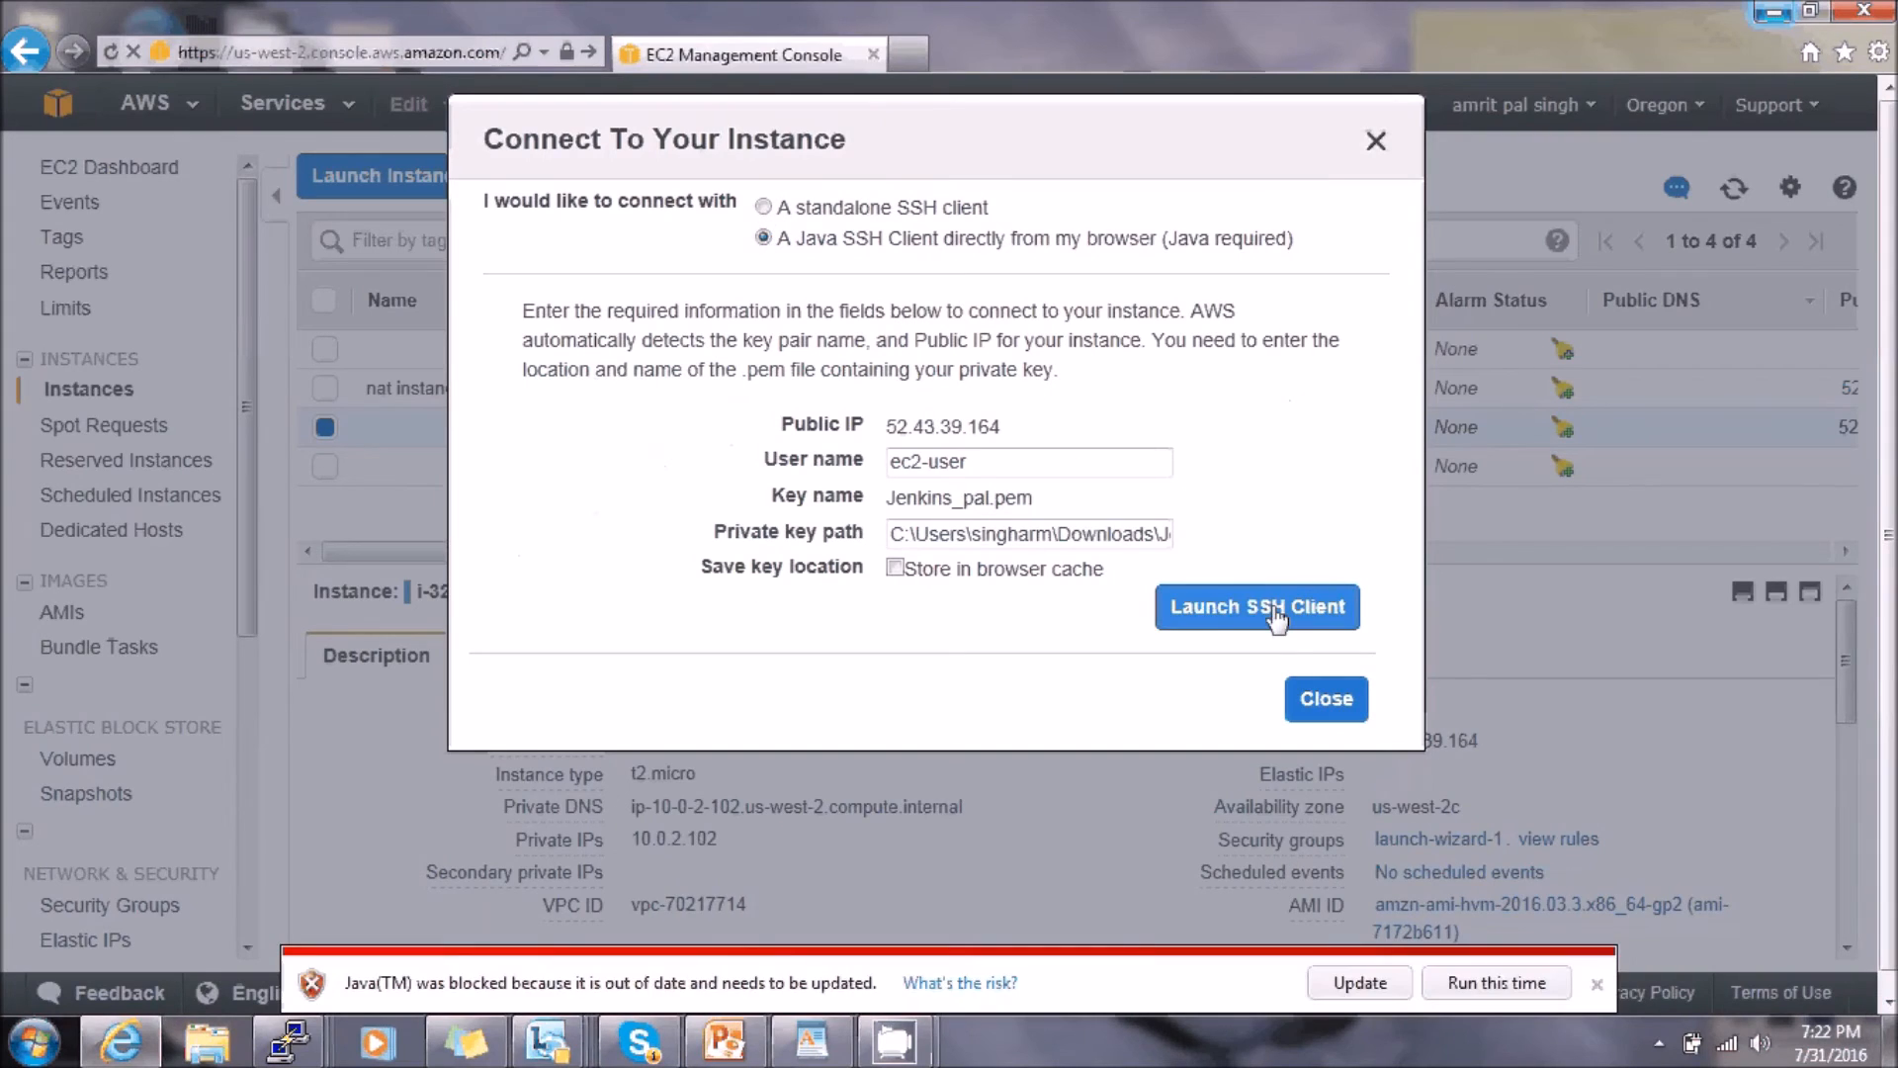
left_click(1497, 981)
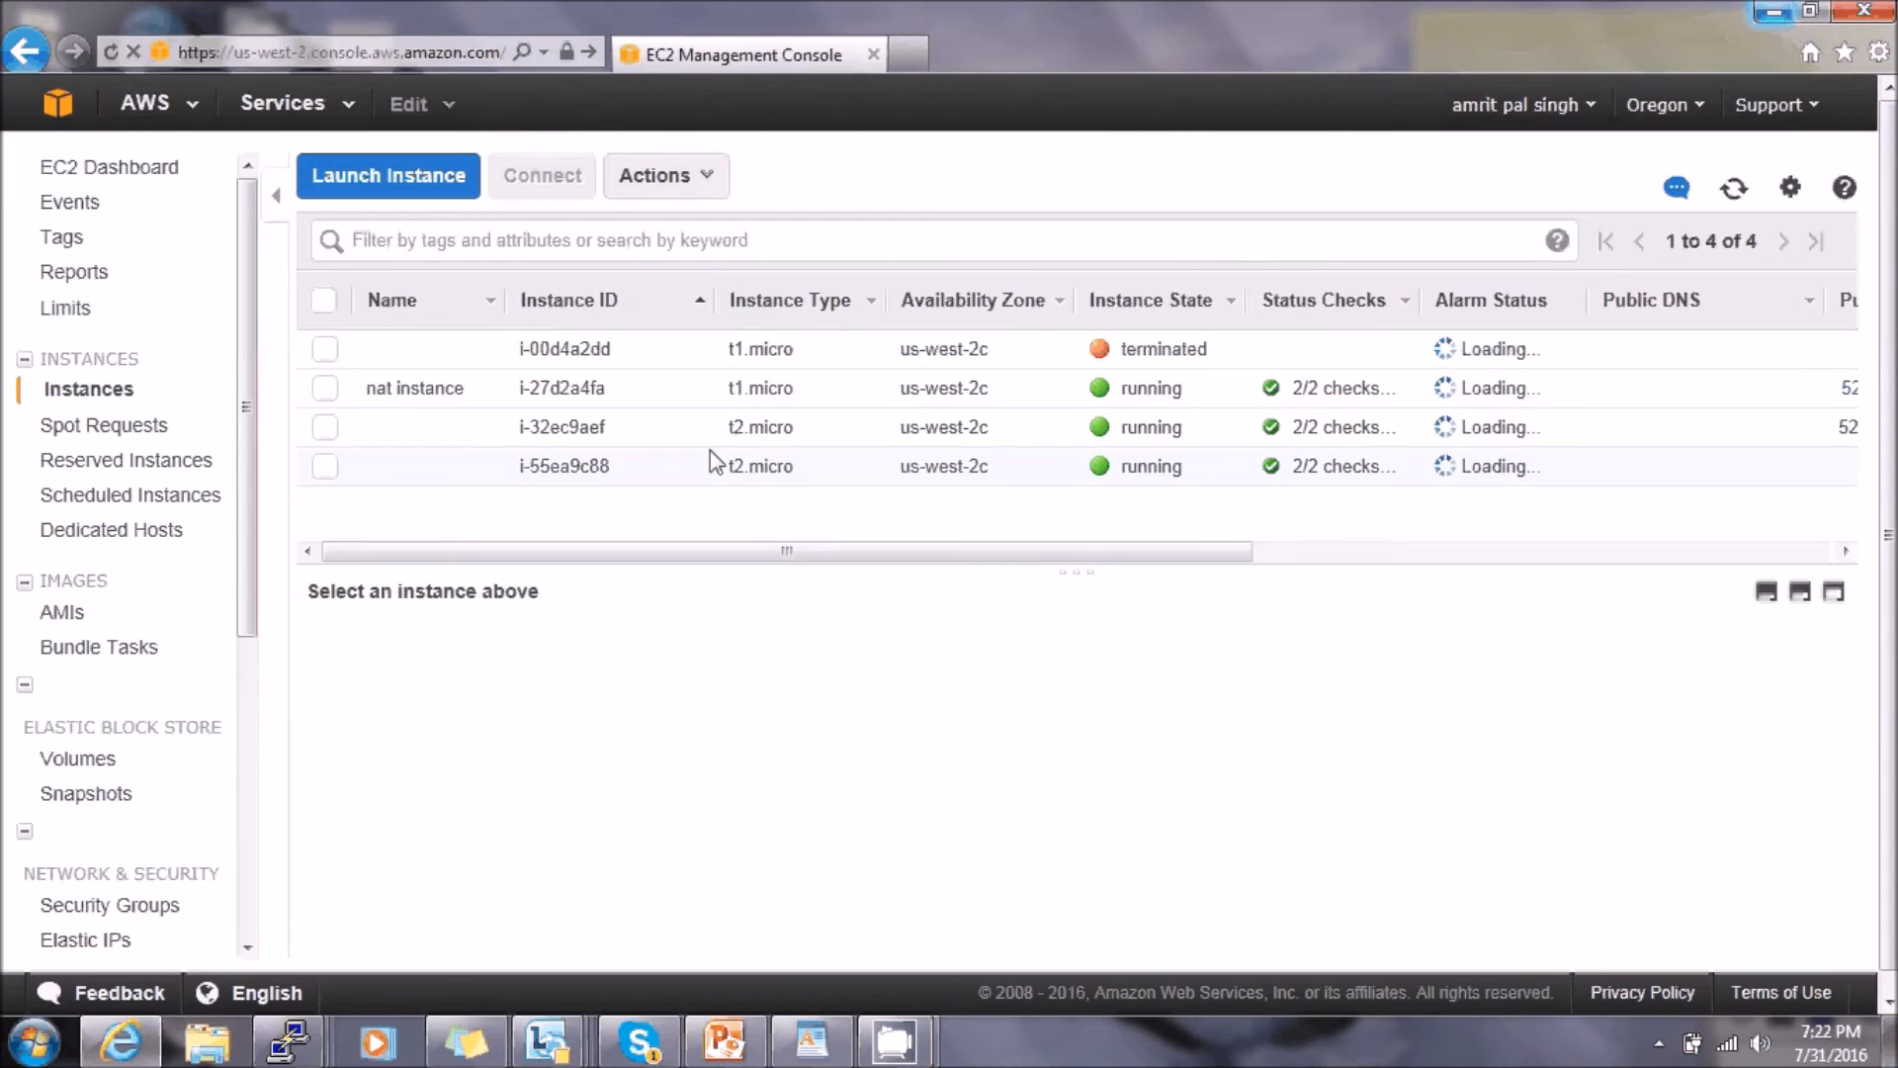
- Relaunch the Java SSH session to i-32ec9aef and bring the connected terminal forward
left_click(340, 436)
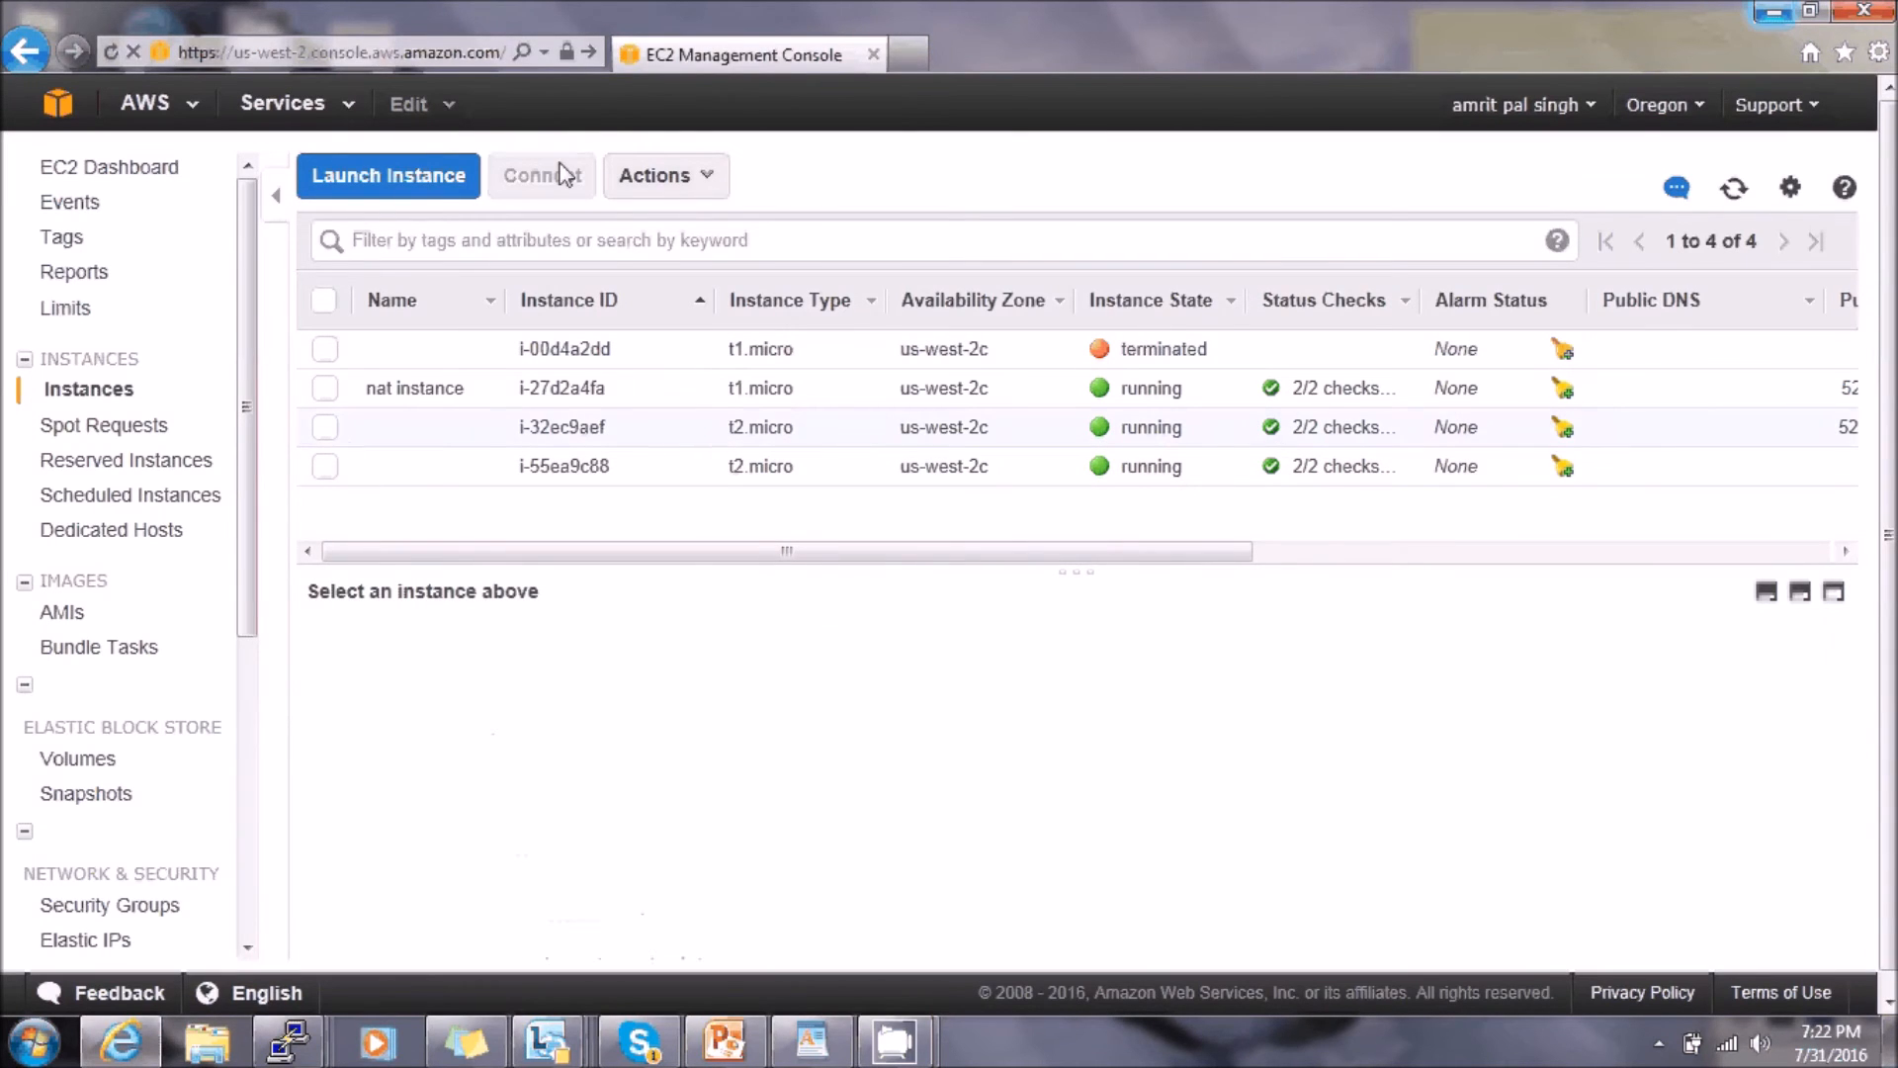
left_click(559, 177)
left_click(805, 235)
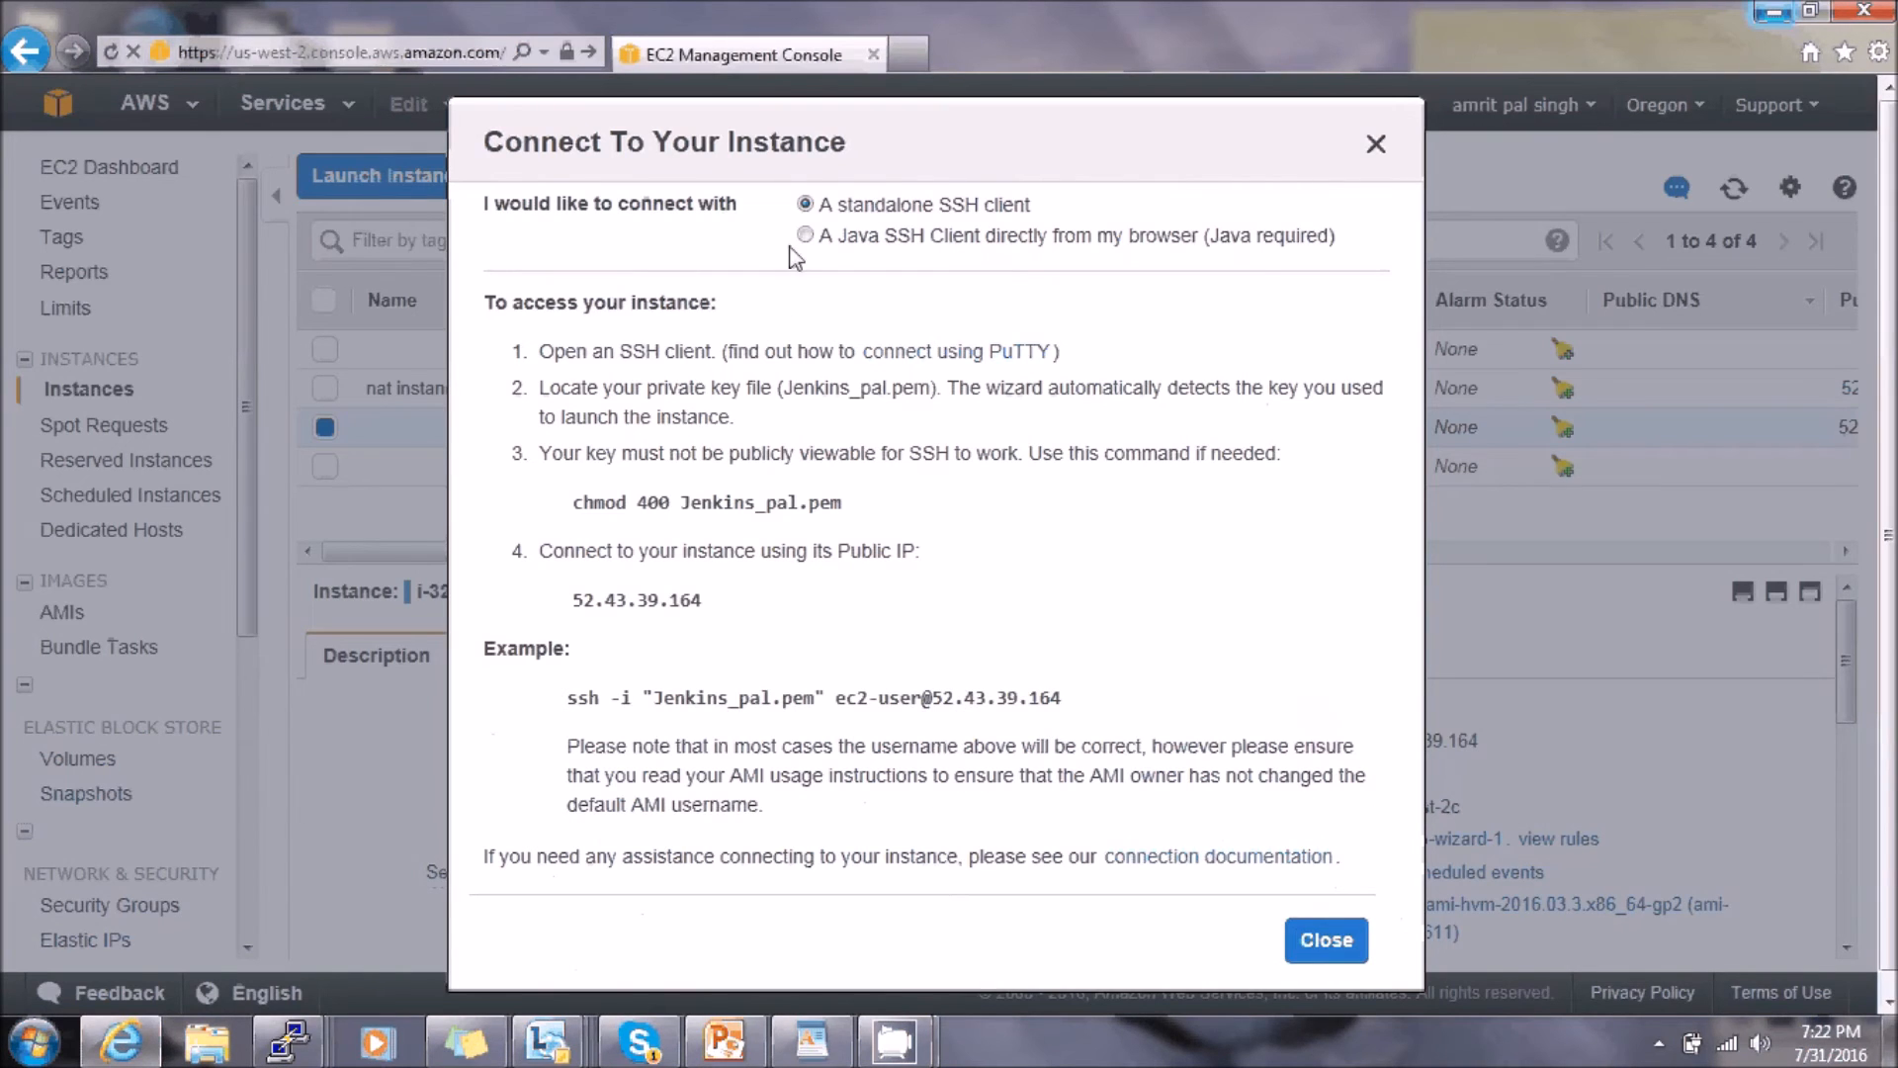
left_click(1192, 605)
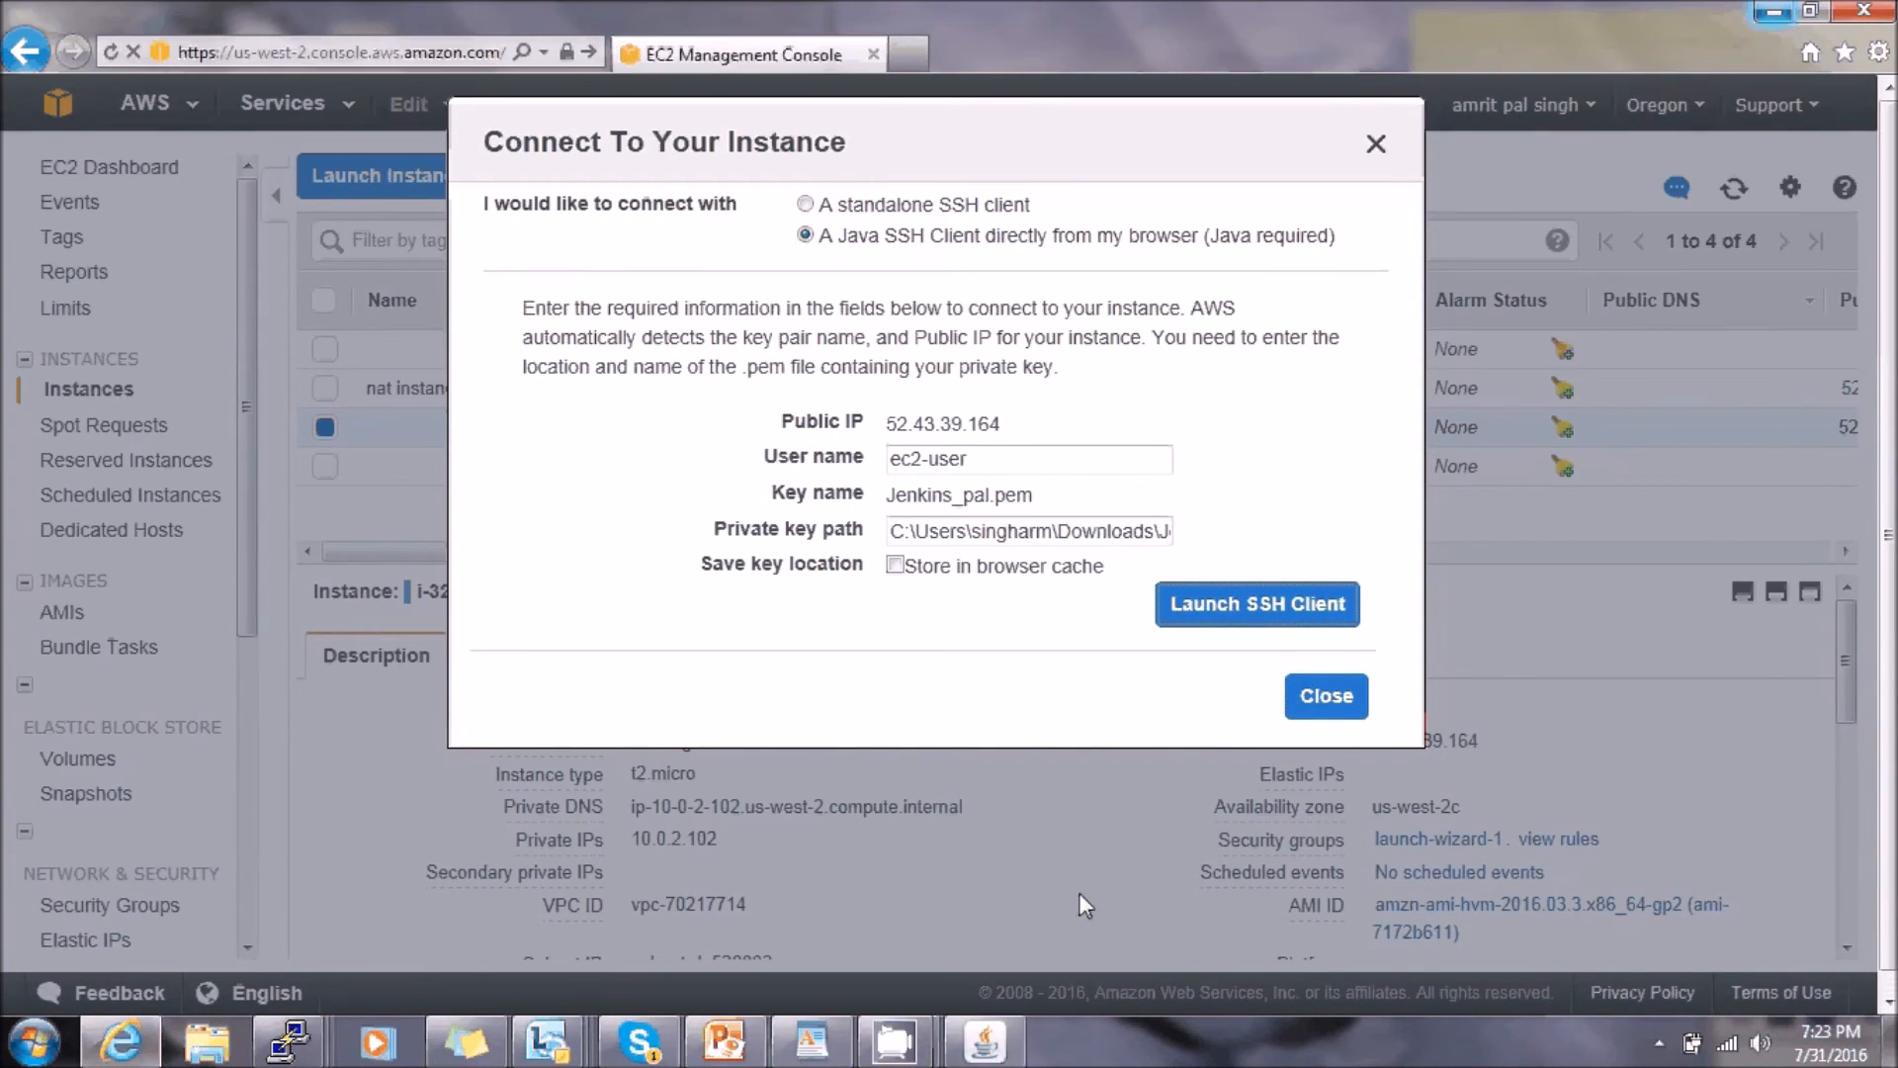
left_click(997, 1028)
- SSH into private instance 10.0.1.98 and run sudo yum update, confirming with y
key("Up")
key("Up")
key("Return")
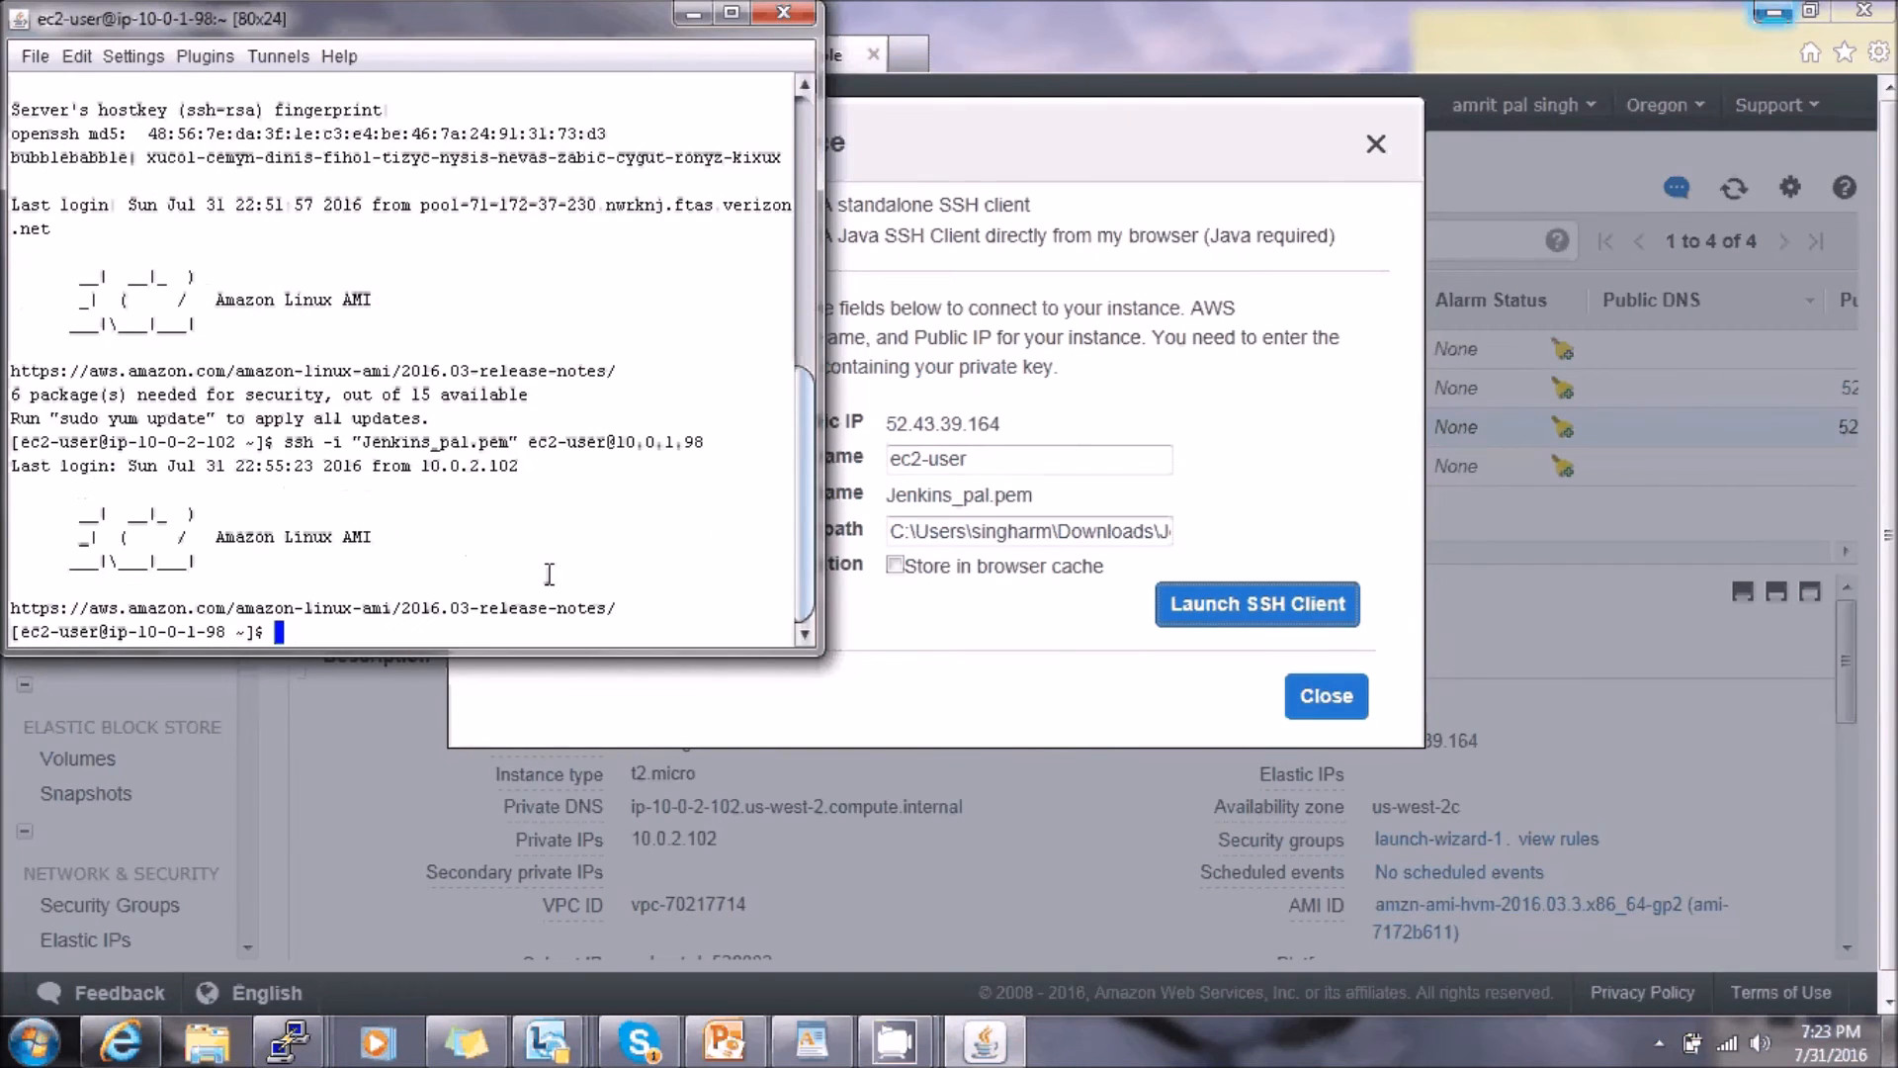
type("sudo yum update")
key("Return")
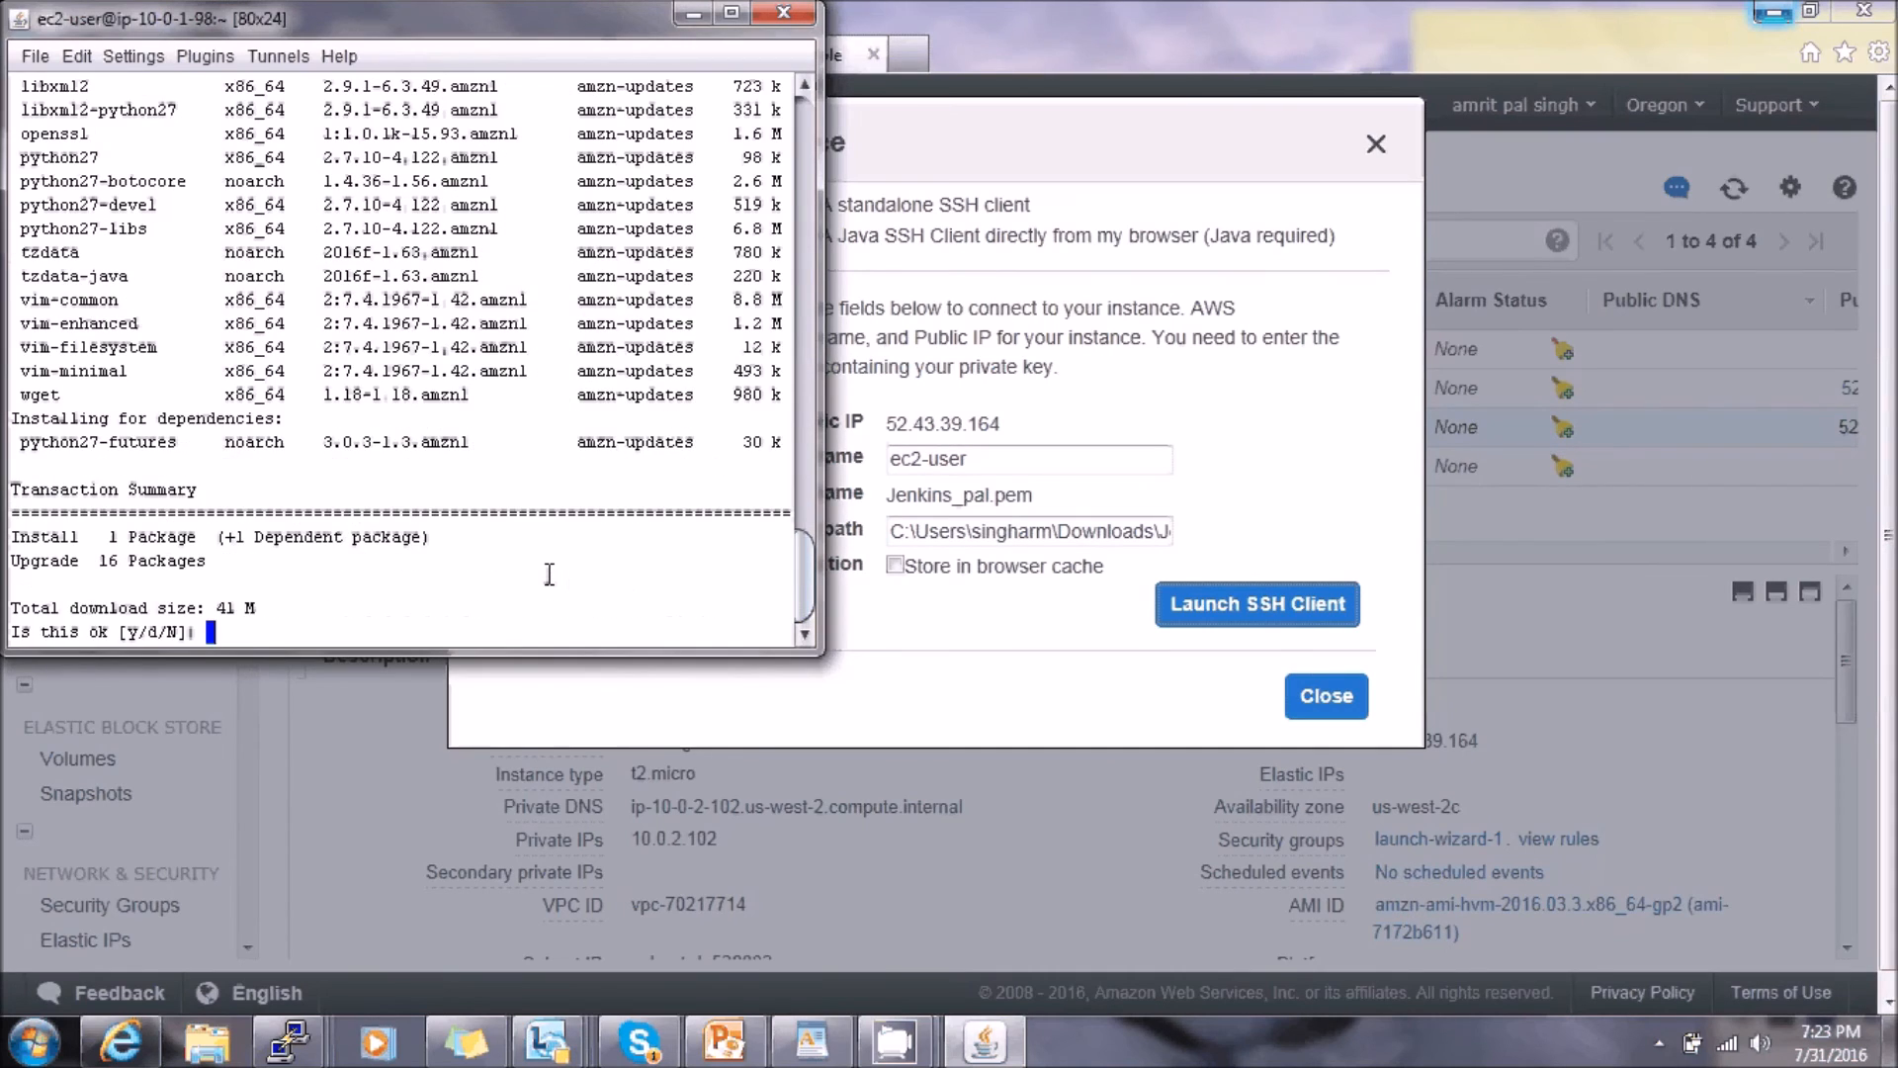
type("y")
key("Return")
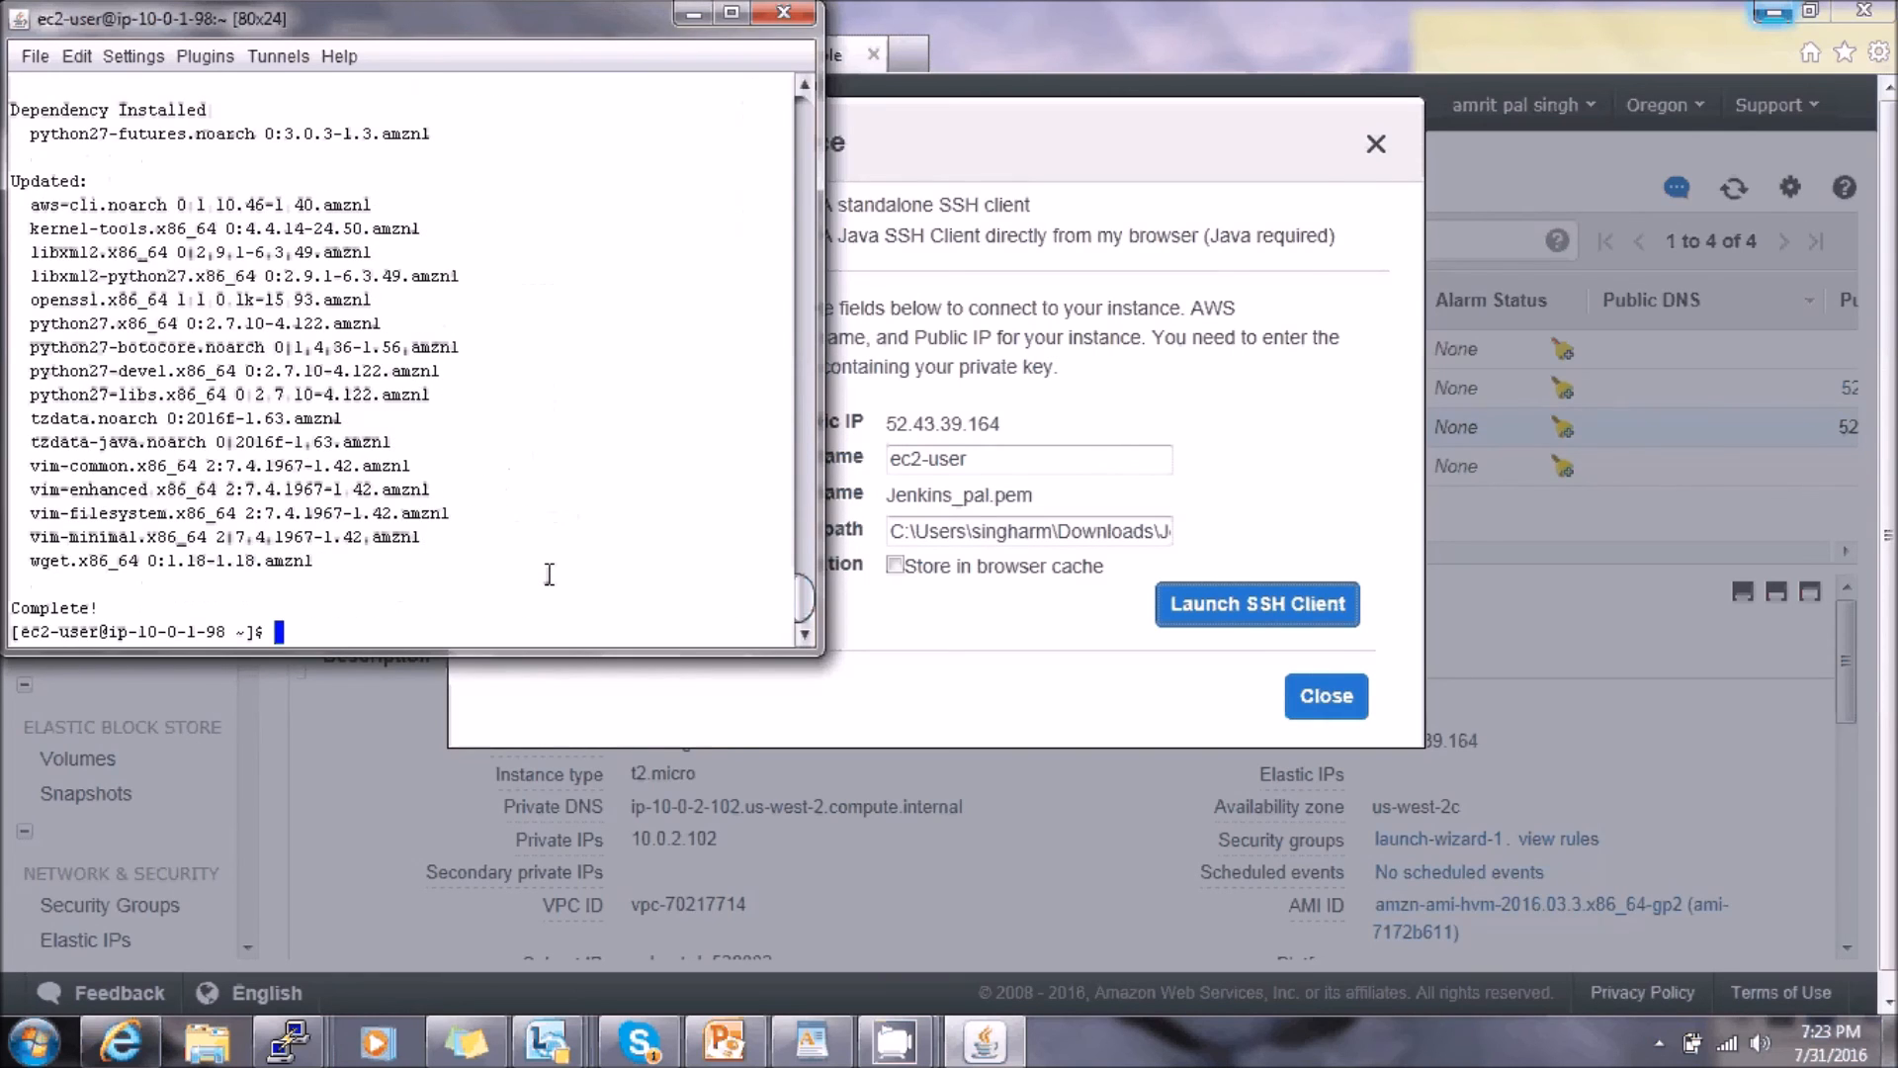
- Run hostname to confirm ip-10-0-1-98, highlight the updated packages, and minimize MindTerm
type("hostname")
key("Return")
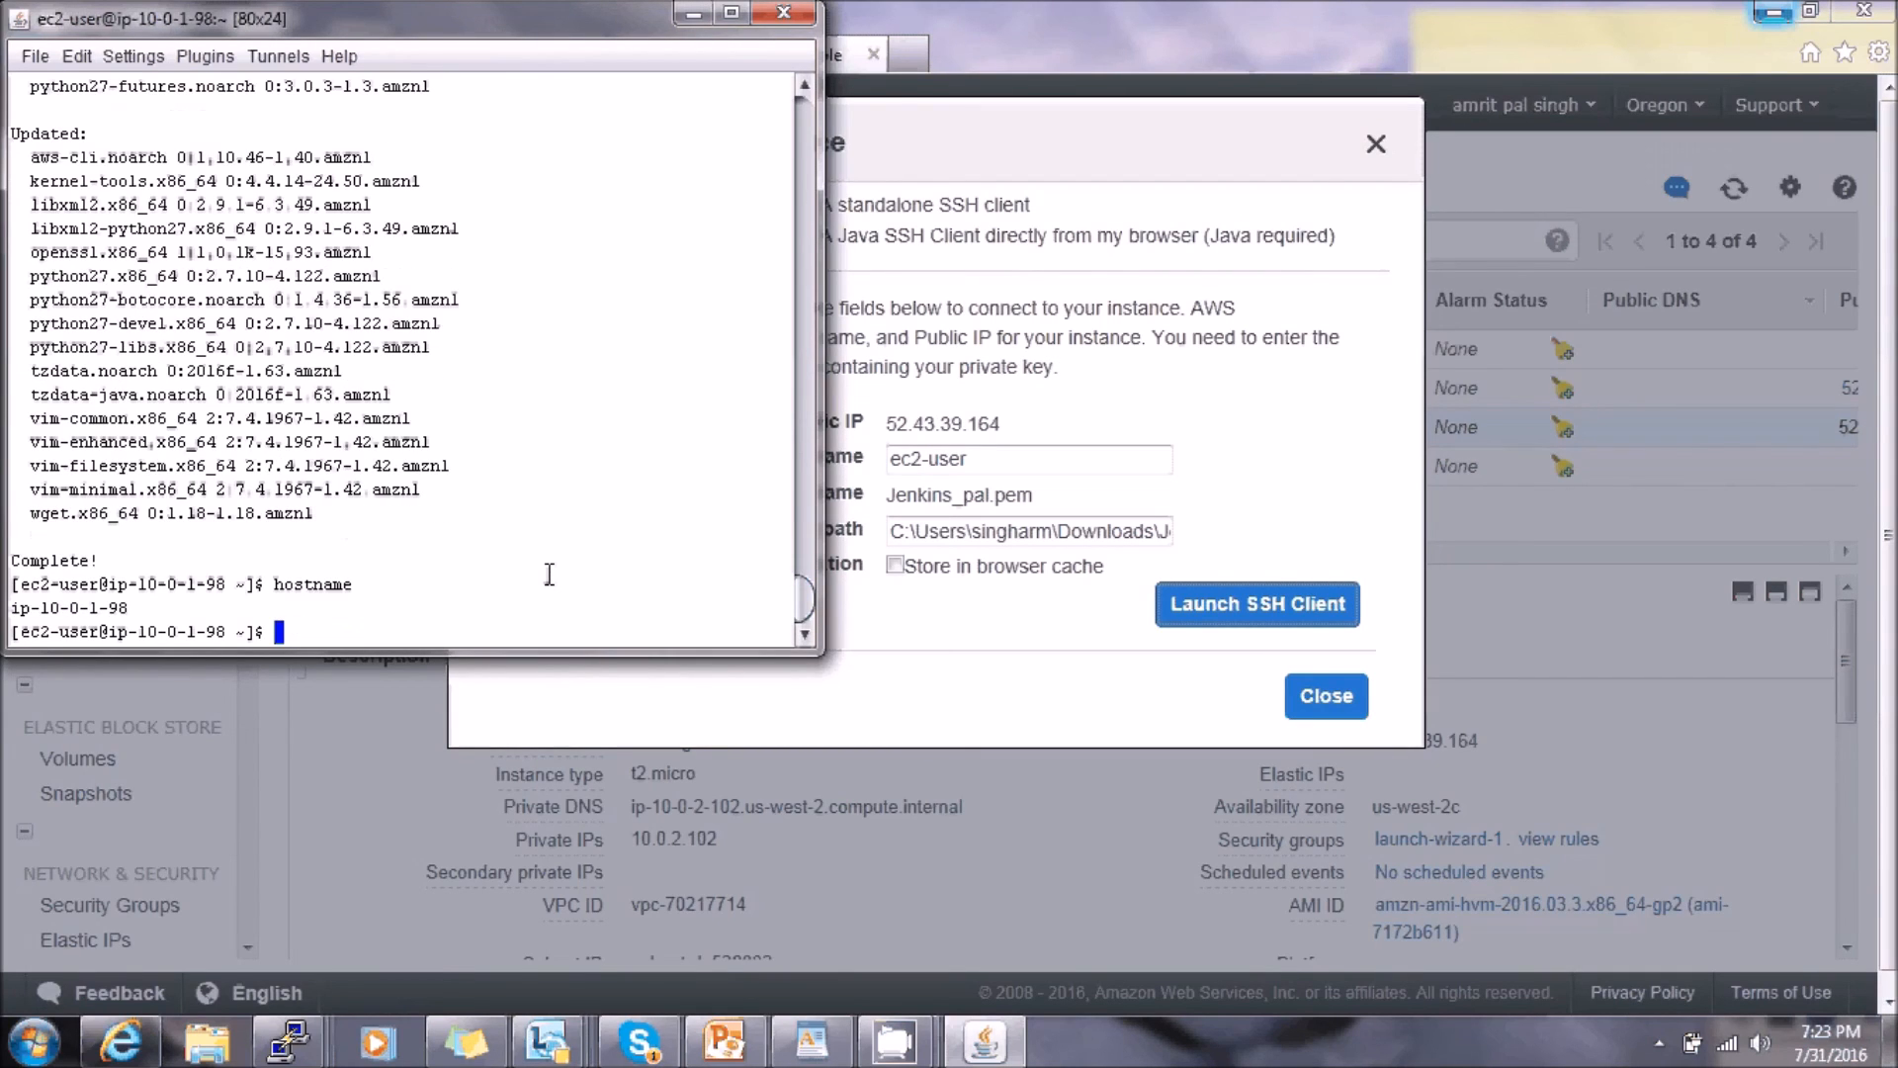
left_click_drag(550, 574, 597, 252)
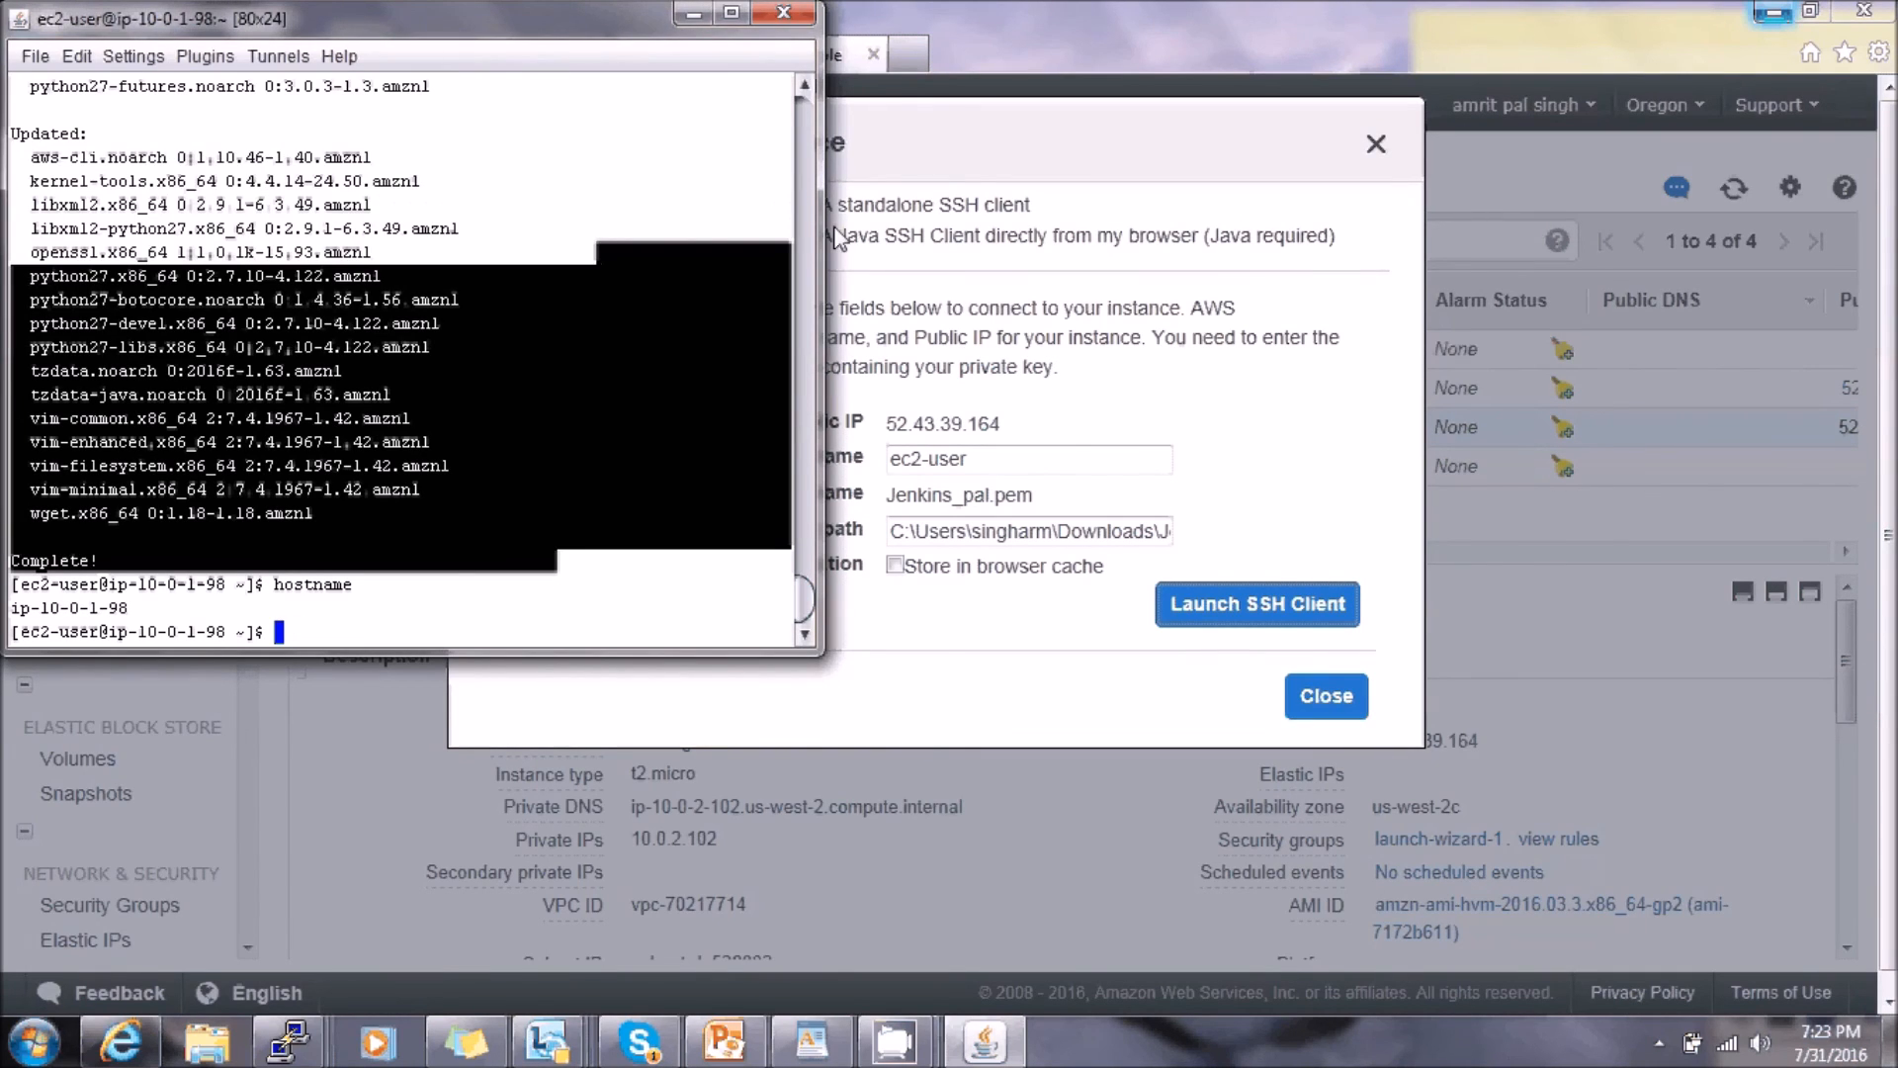
left_click(693, 14)
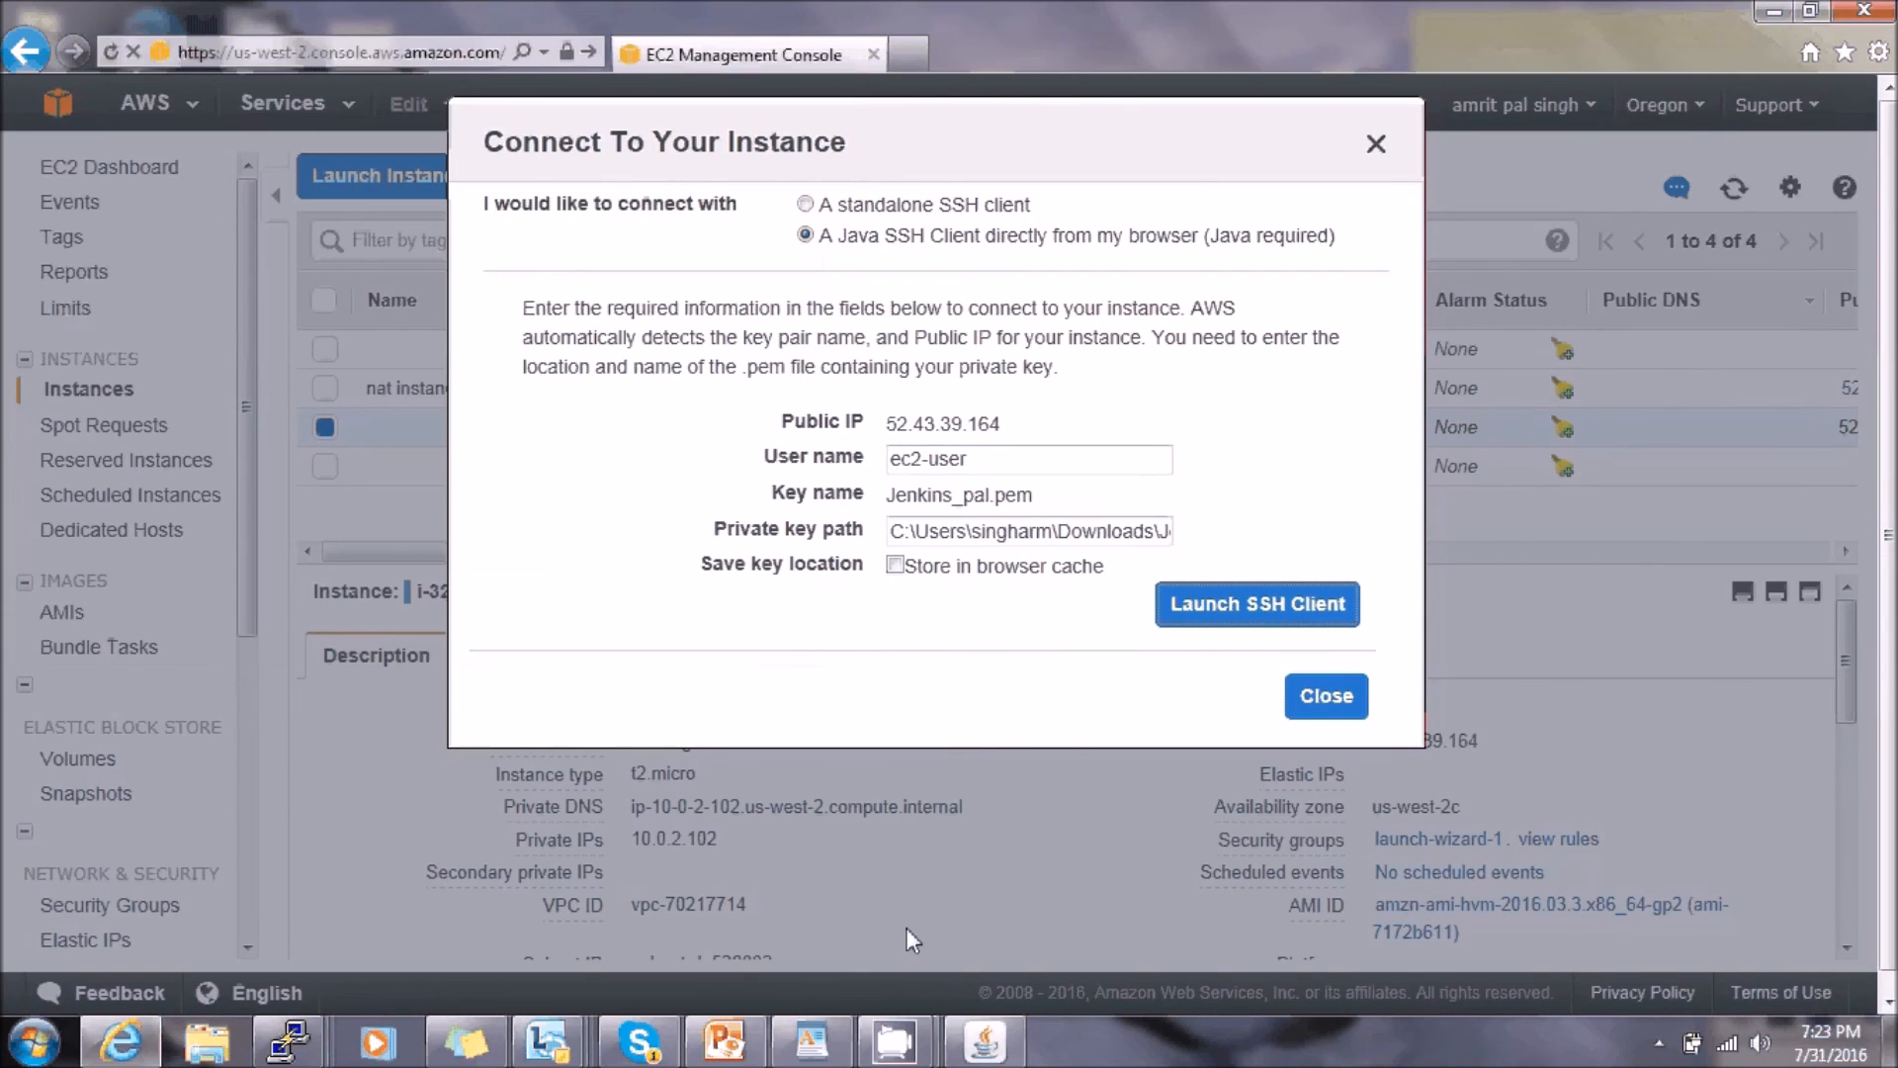
- Bring PowerPoint back and show slide 3, the share, comment and subscribe slide
left_click(732, 1038)
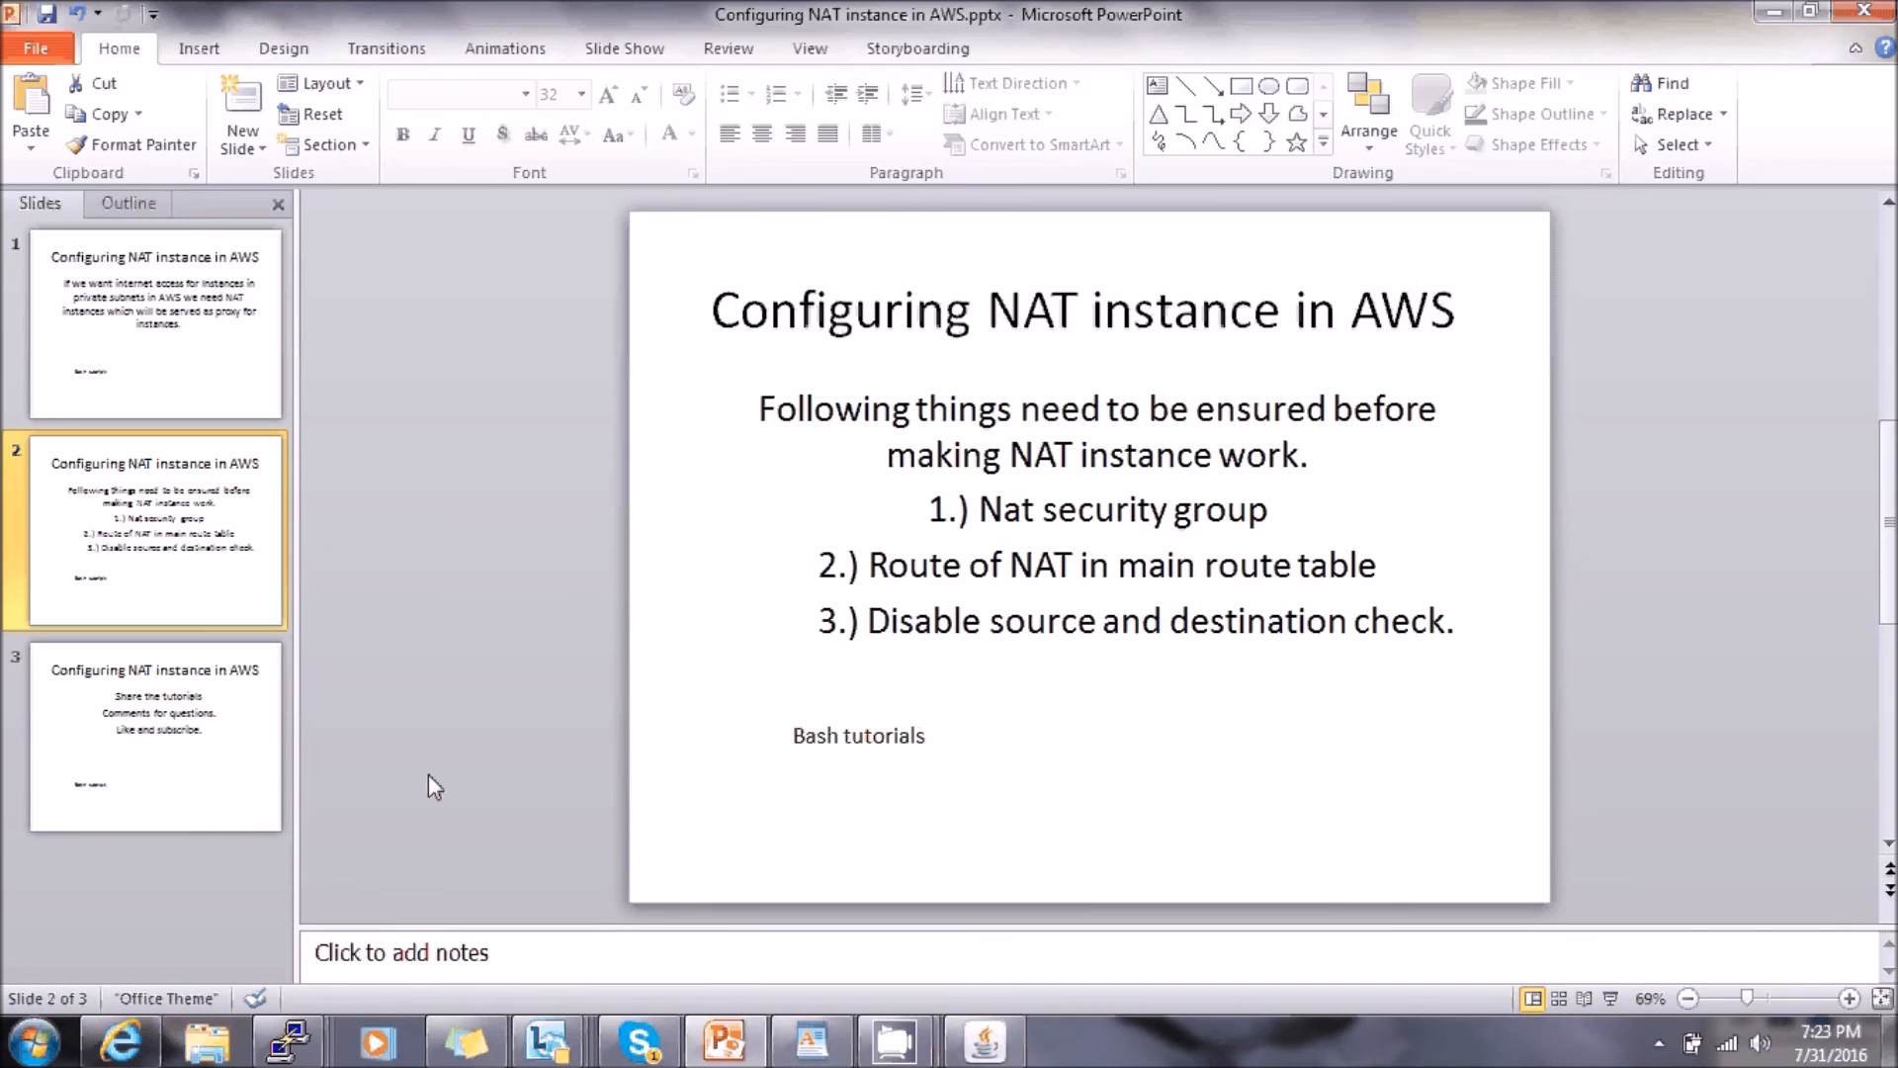
left_click(269, 796)
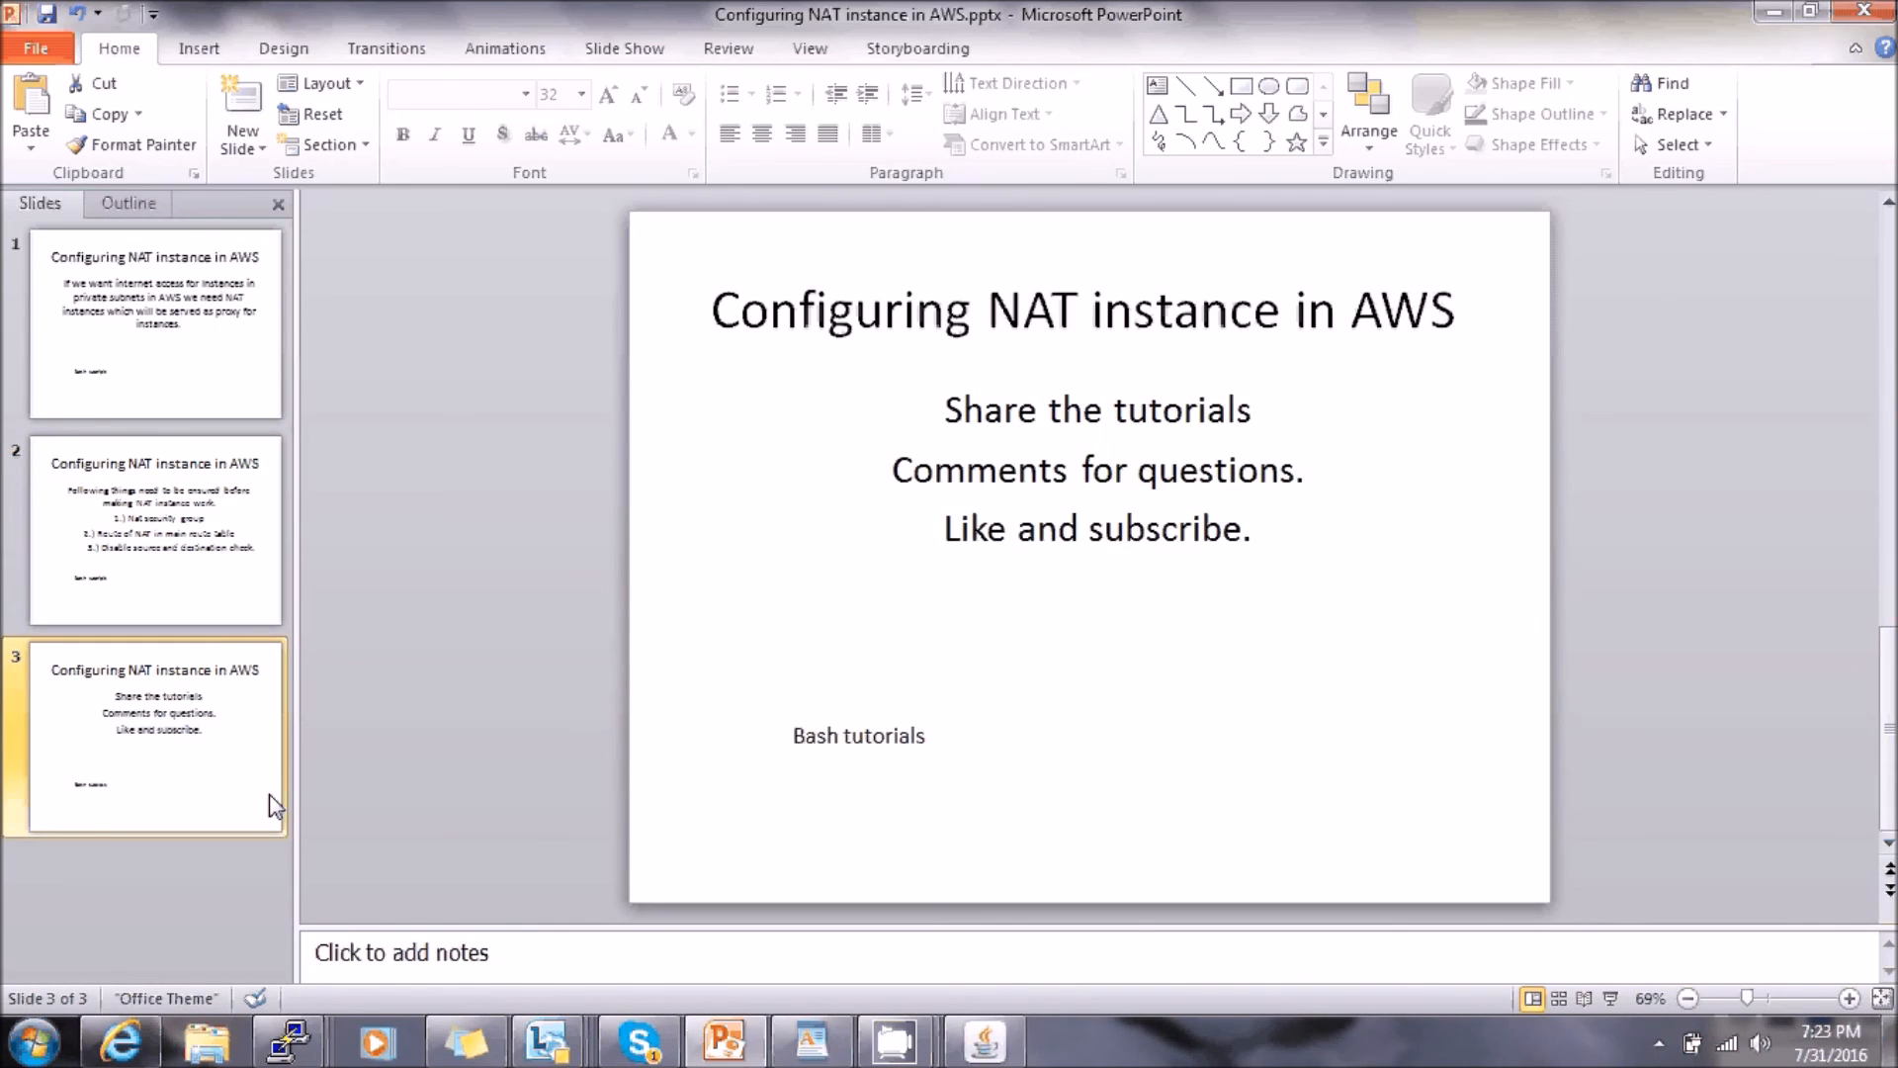